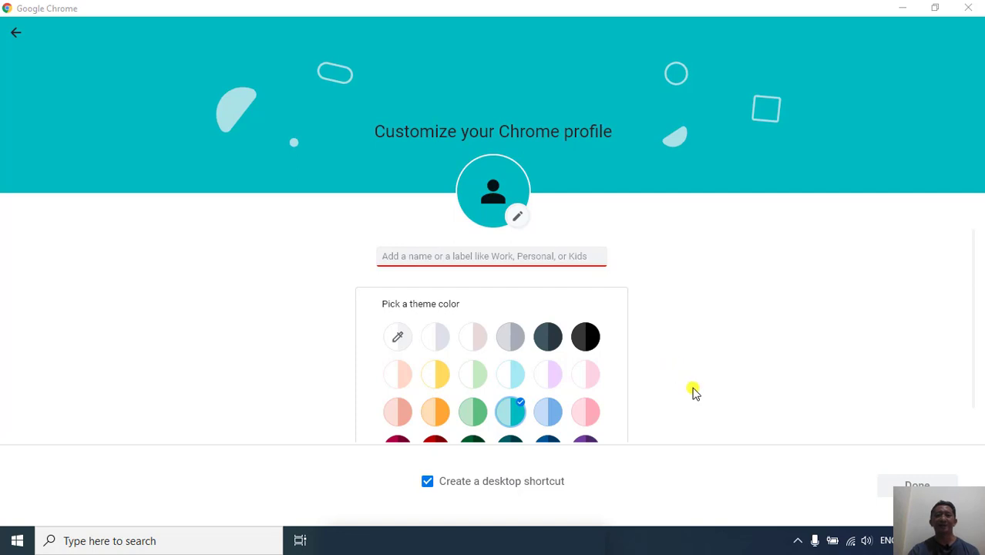
Name the new Chrome profile 'Channel Tutorial', give it the dark blue theme, and finish creating it
left_click(420, 258)
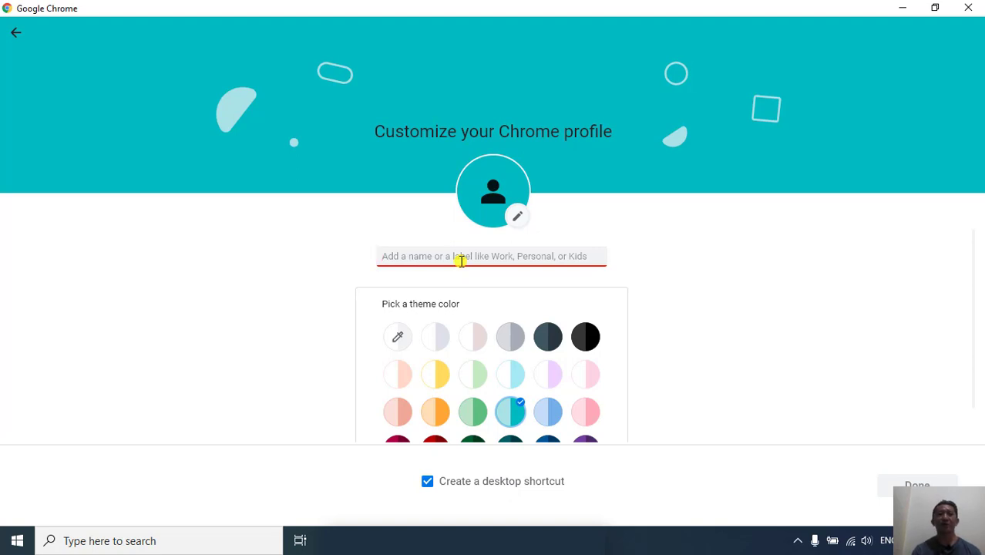
type("chris")
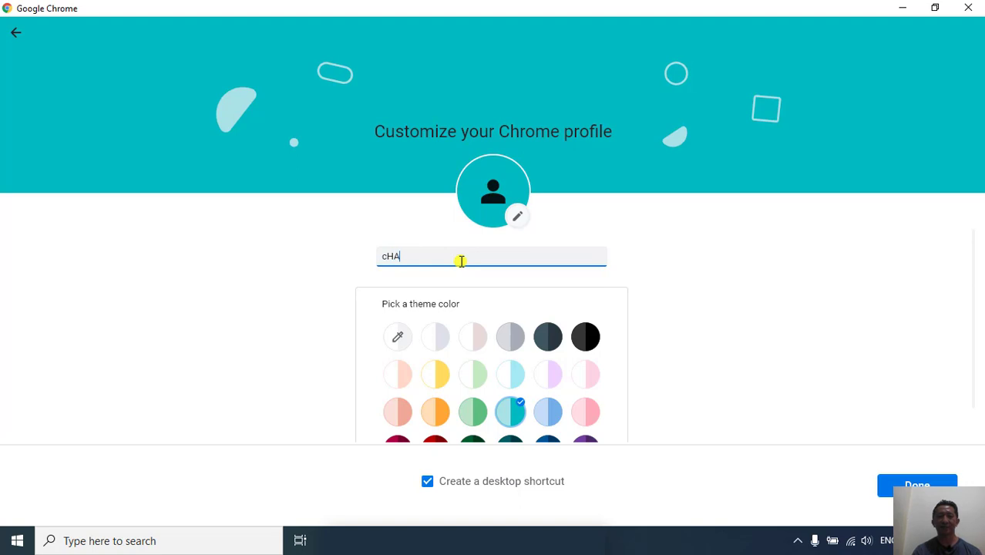
key("BackSpace")
key("BackSpace")
key("BackSpace")
key("BackSpace")
key("BackSpace")
type("Channel ")
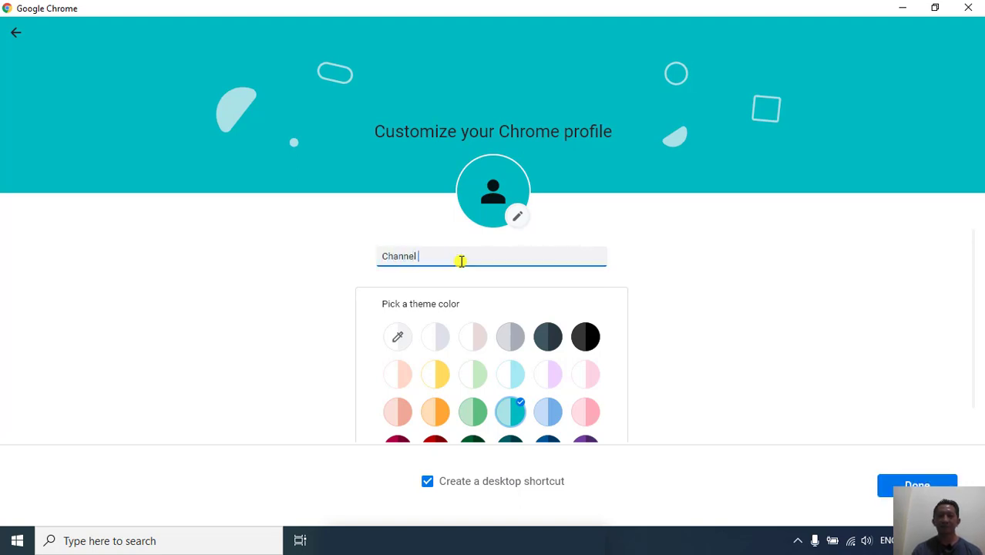
type("Tutot")
type("ial")
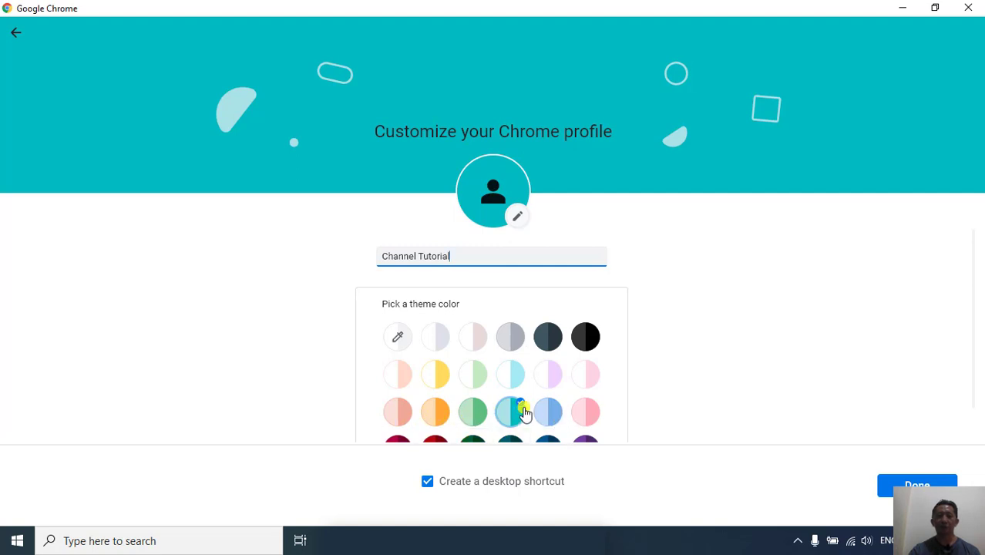
scroll(561, 409, "down", 1)
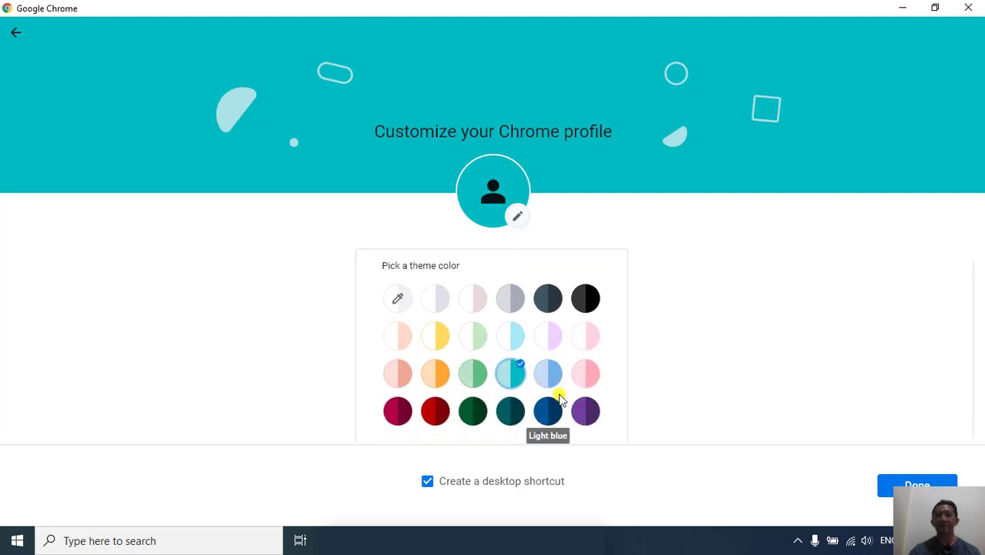
left_click(550, 408)
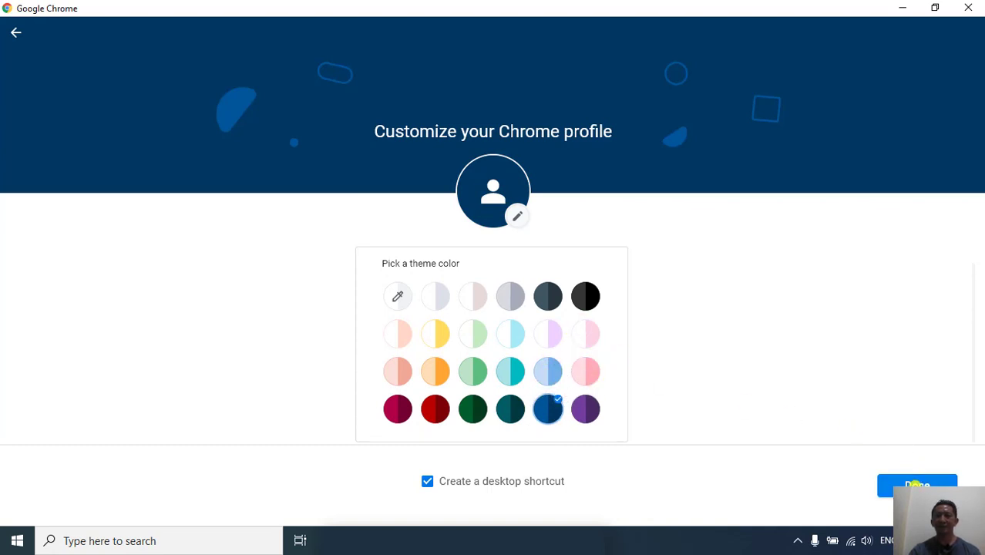
left_click(916, 483)
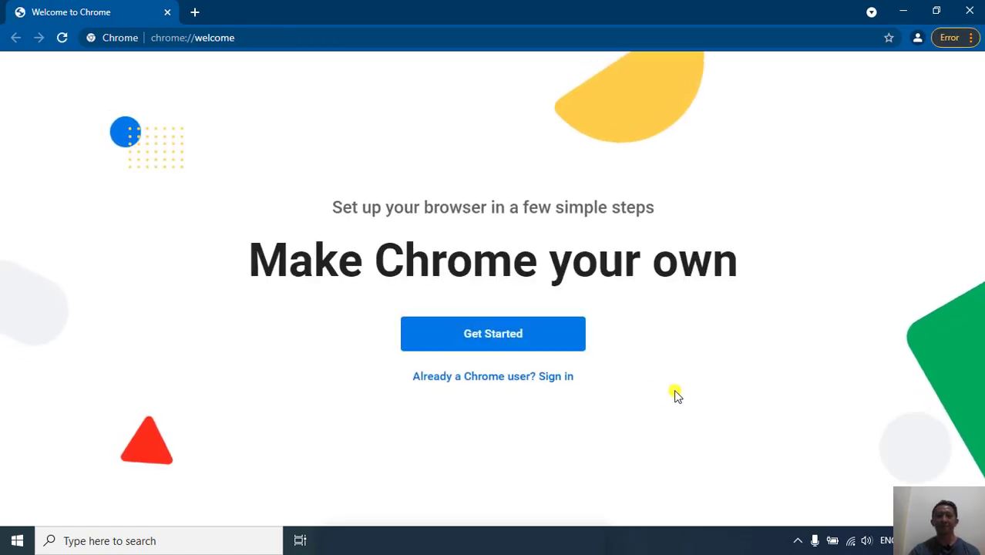
Go through the sign-in link on the welcome page to Google's 'Buat akun' account-creation form
left_click(562, 379)
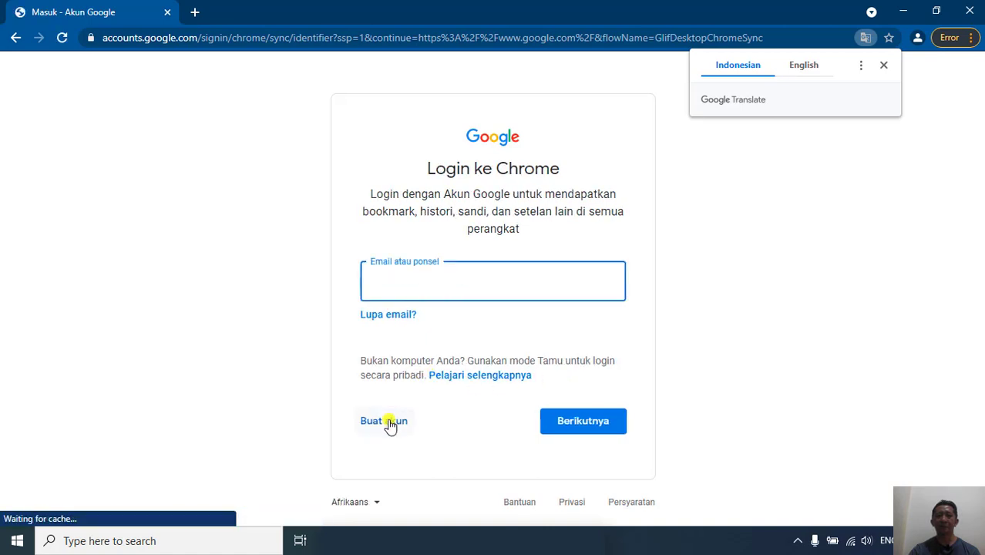
left_click(390, 424)
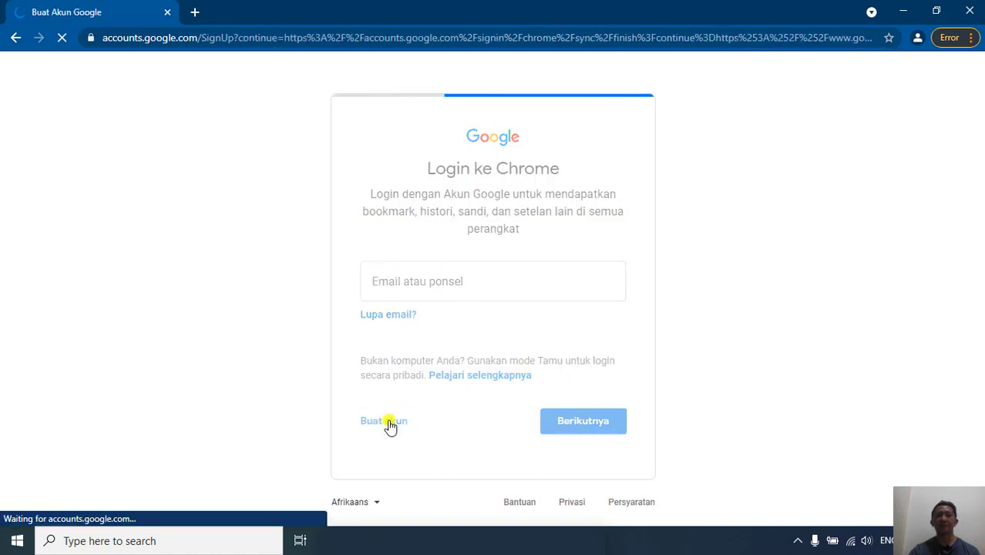
left_click(322, 194)
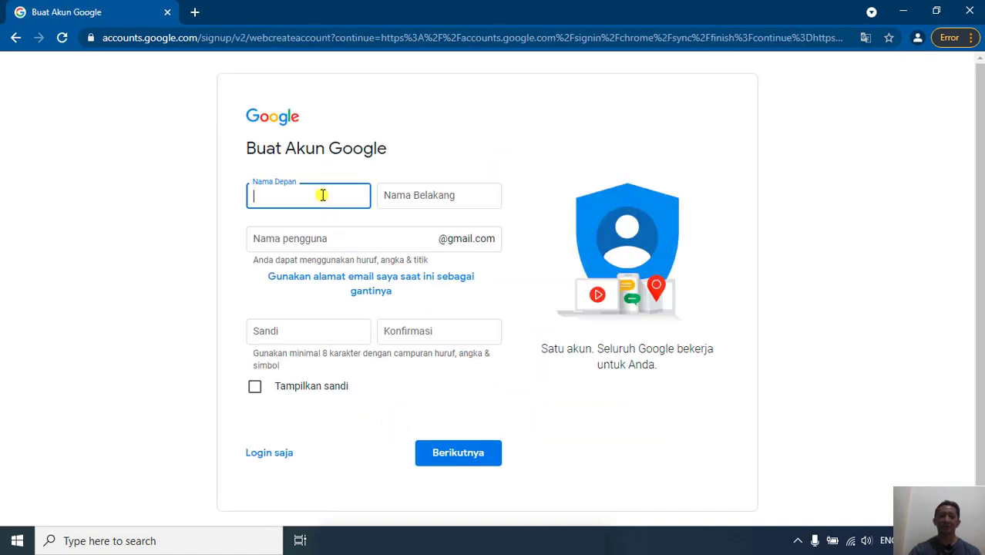
Enter first name 'Channel Tutor' and last name 'Online', then choose an available username by appending digits
type("Cha")
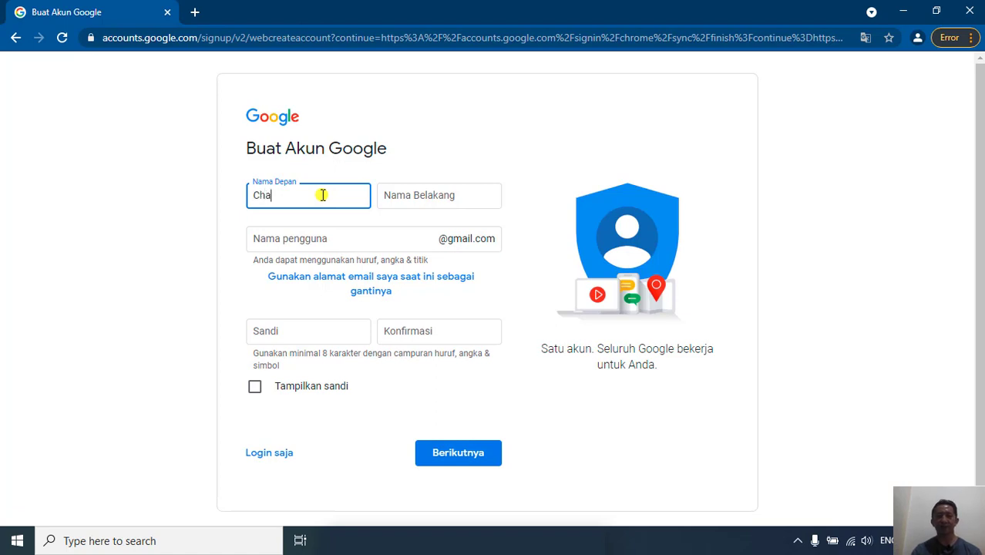
type("nnel ")
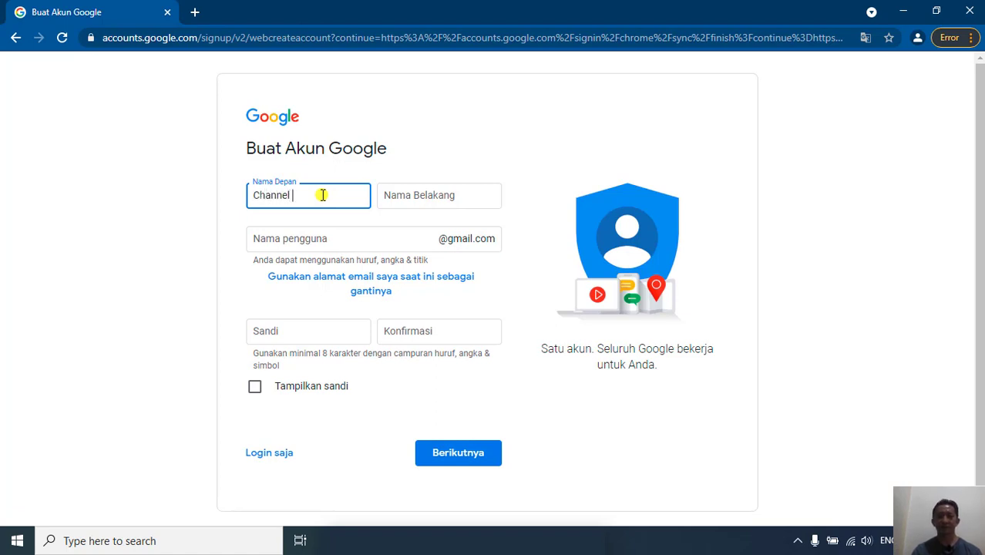
type("Tutor")
key("Tab")
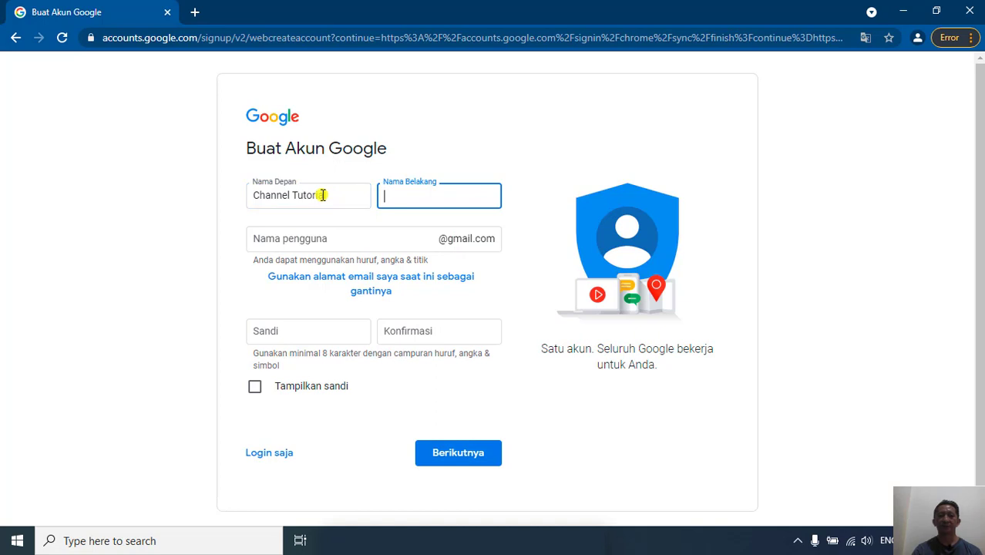
type("Online")
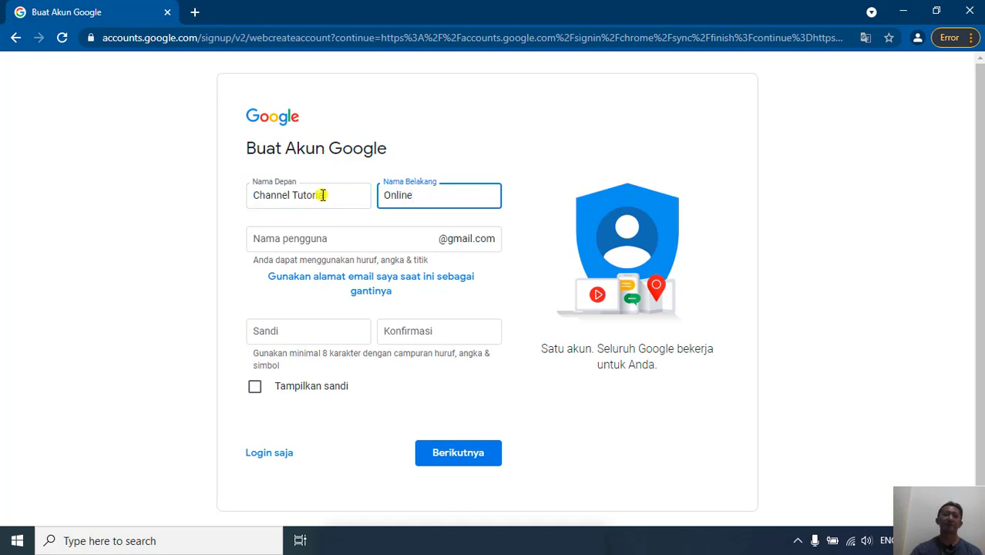
left_click(306, 239)
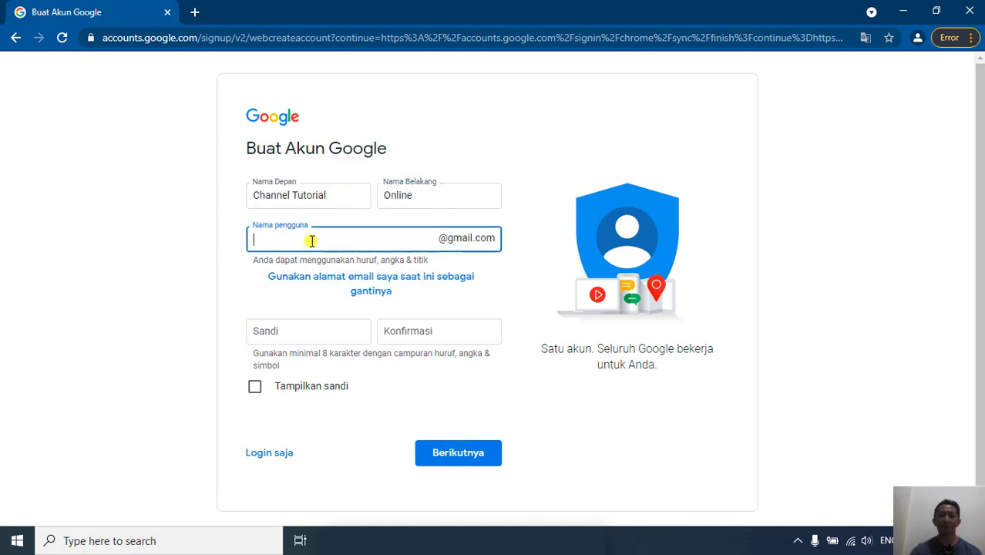
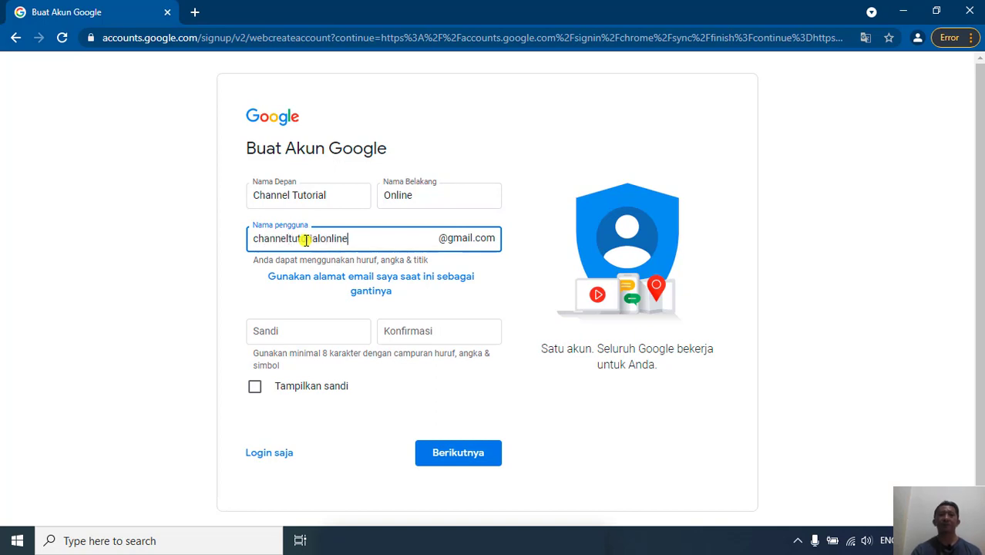
left_click(265, 301)
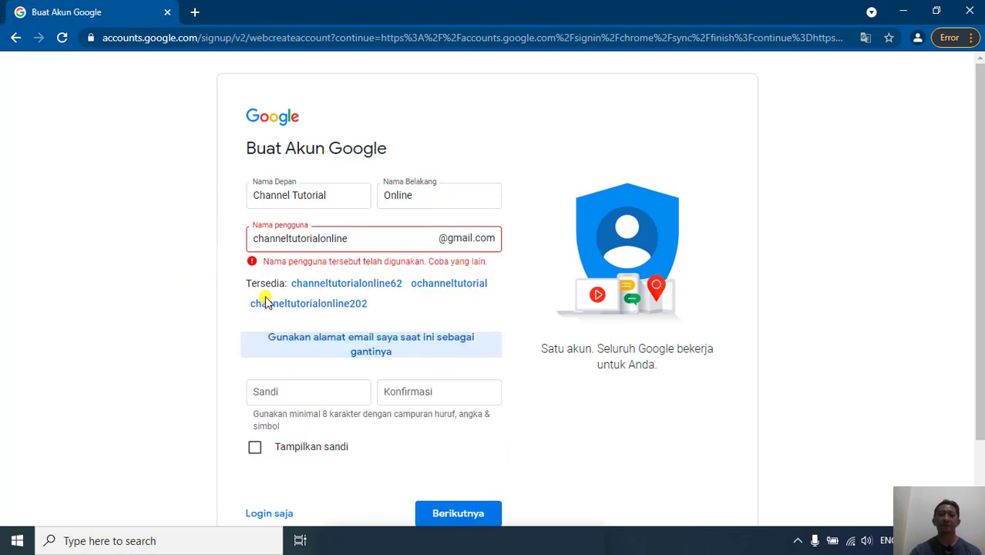
left_click(361, 240)
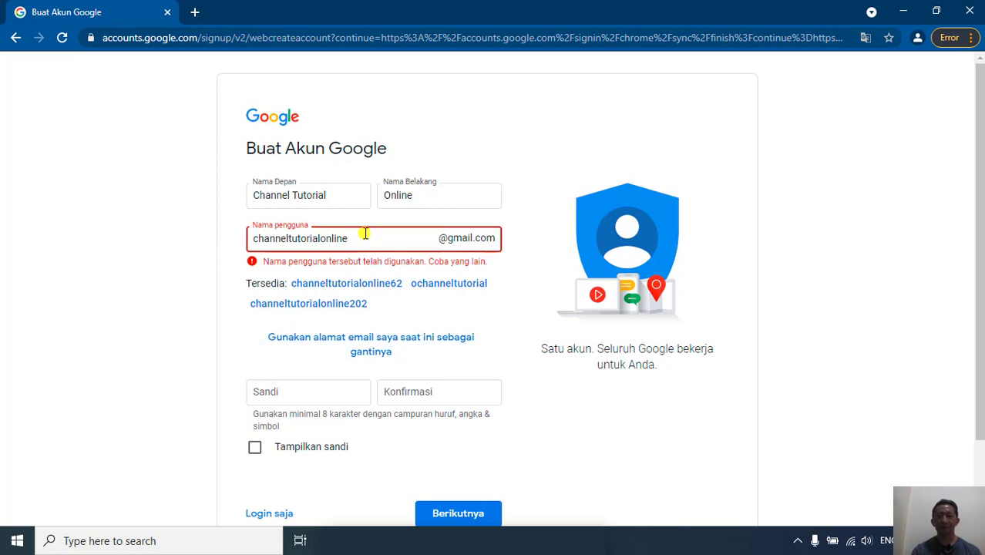
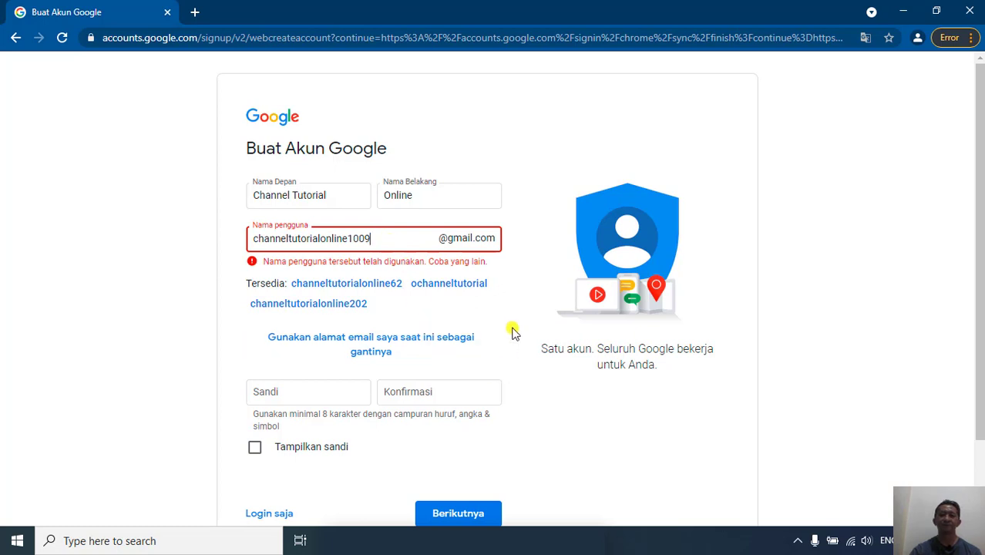
left_click(527, 310)
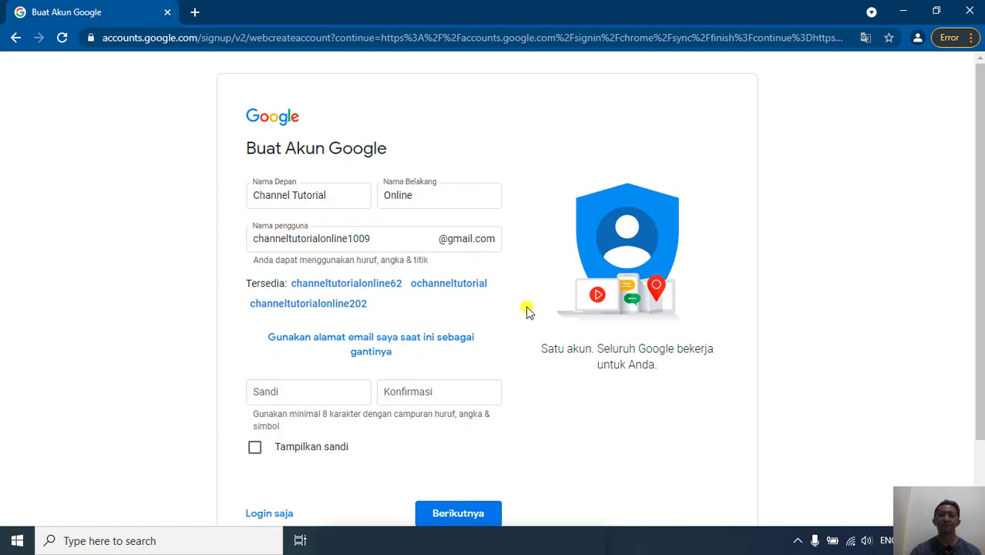
Type and confirm the account password, then submit the form
left_click(301, 392)
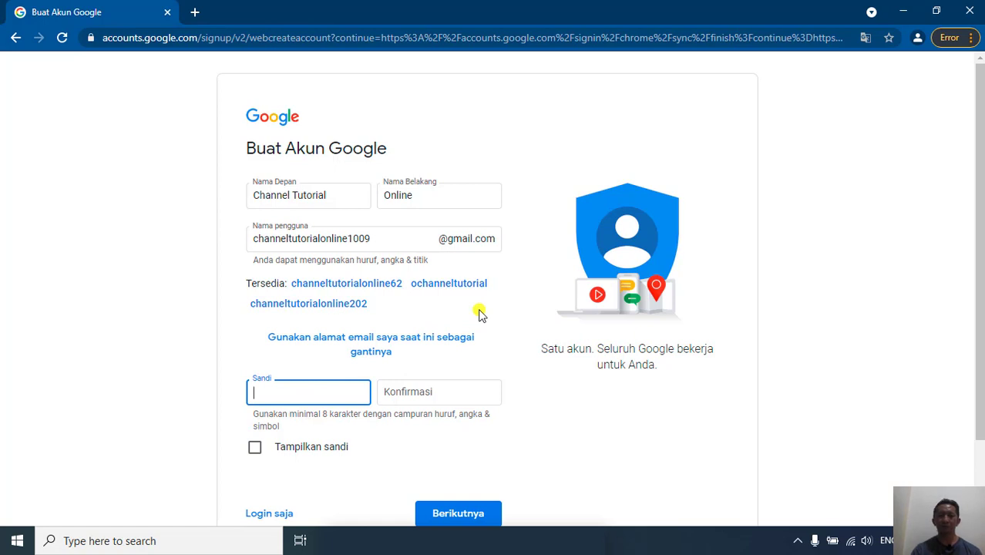
type("**********")
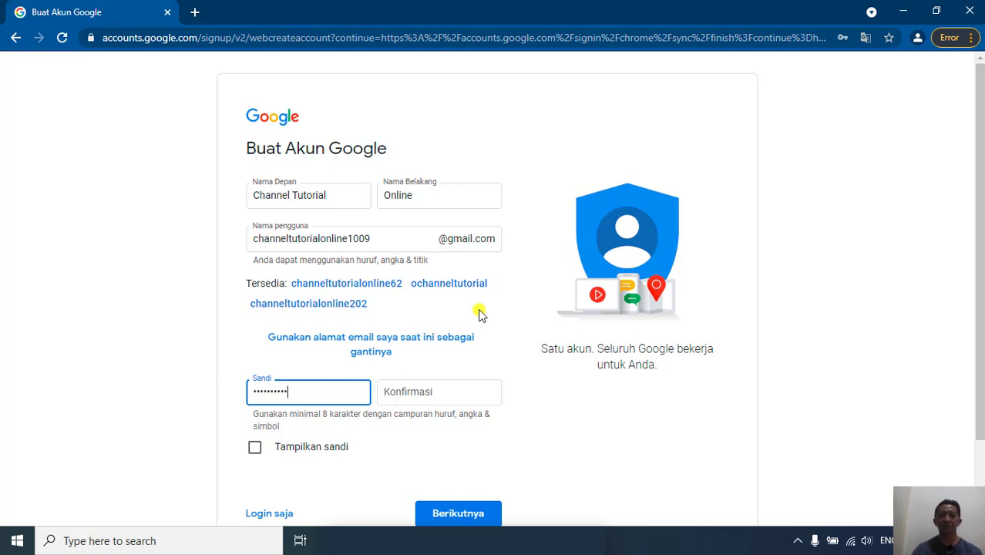
type("****")
key("Tab")
type("****")
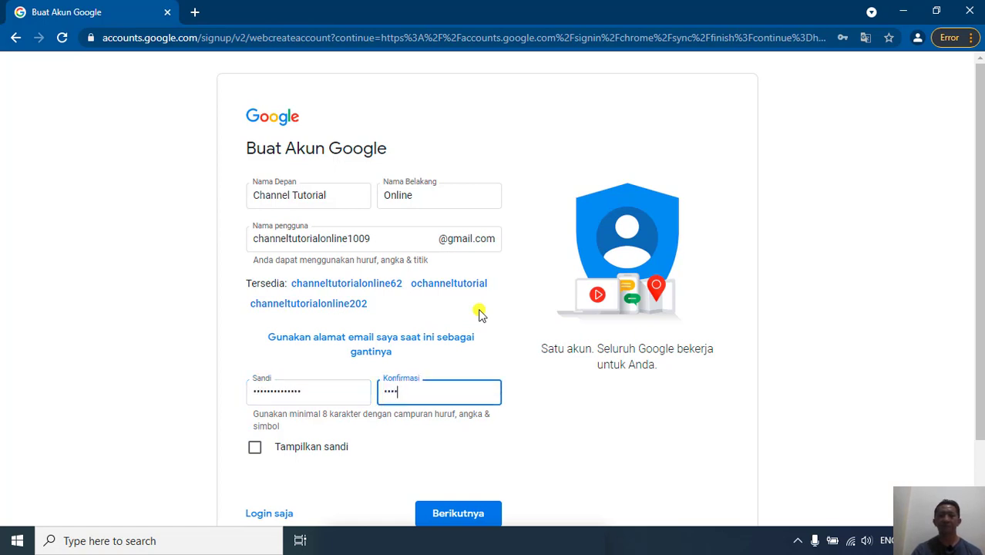
type("*********")
left_click(473, 515)
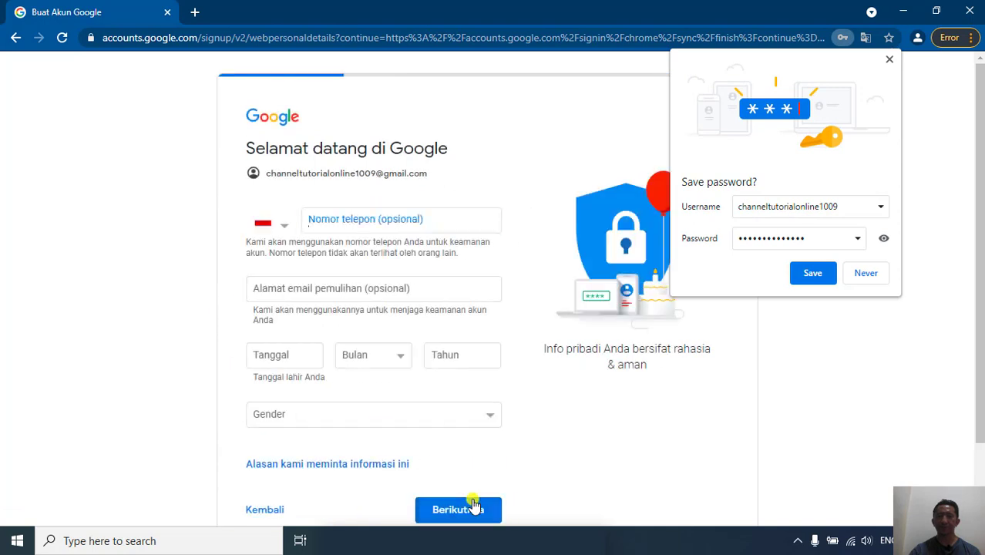
Save the new password in Chrome and enter the account's phone number
left_click(812, 272)
left_click(358, 225)
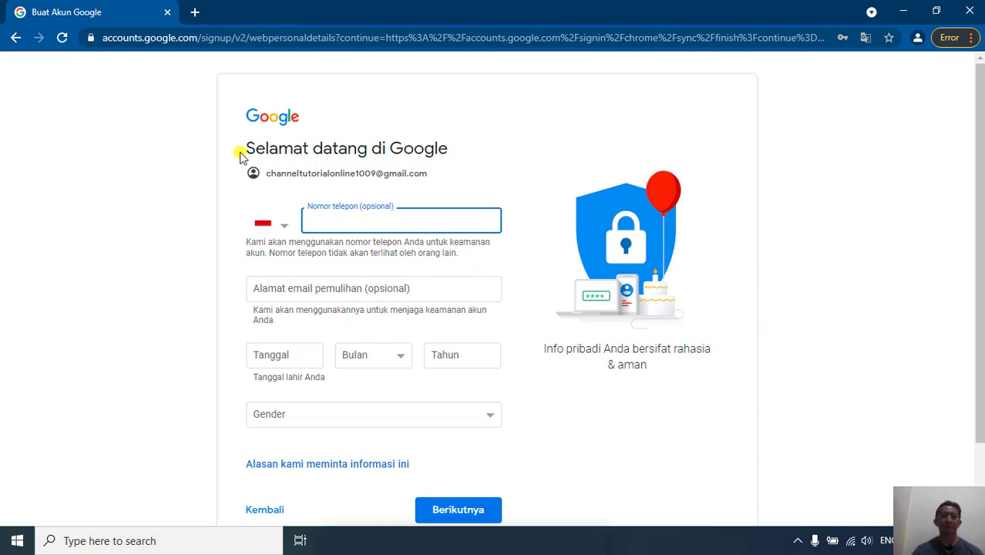
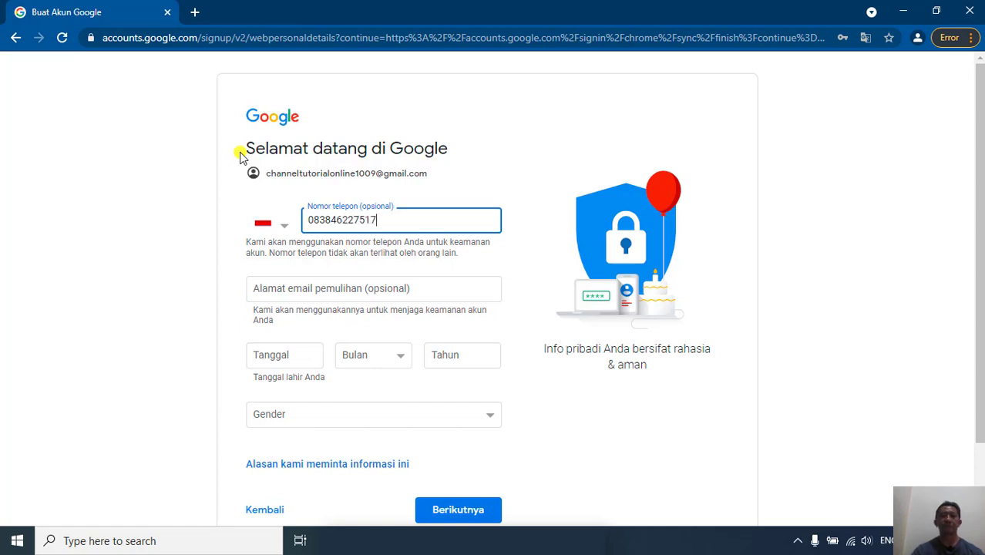
left_click(307, 295)
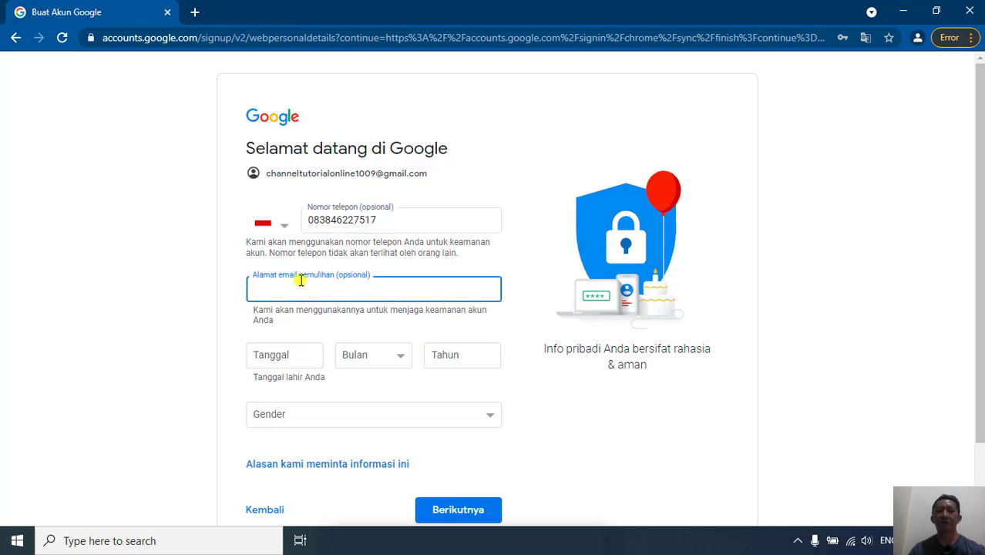
Set the birth date to 12 Desember 1992 and gender to Pria, then continue
left_click(277, 358)
type("12")
left_click(363, 354)
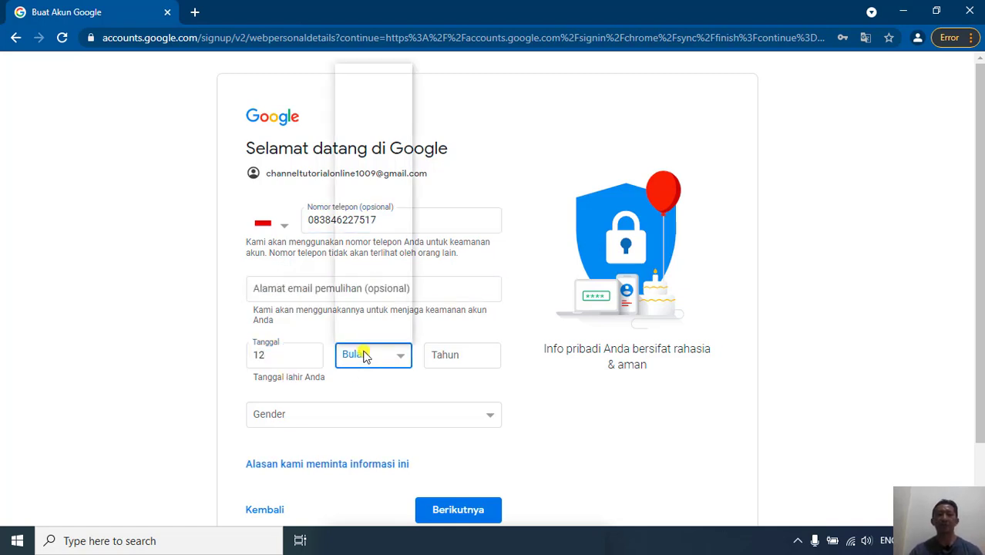
left_click(361, 330)
left_click(437, 348)
type("1992")
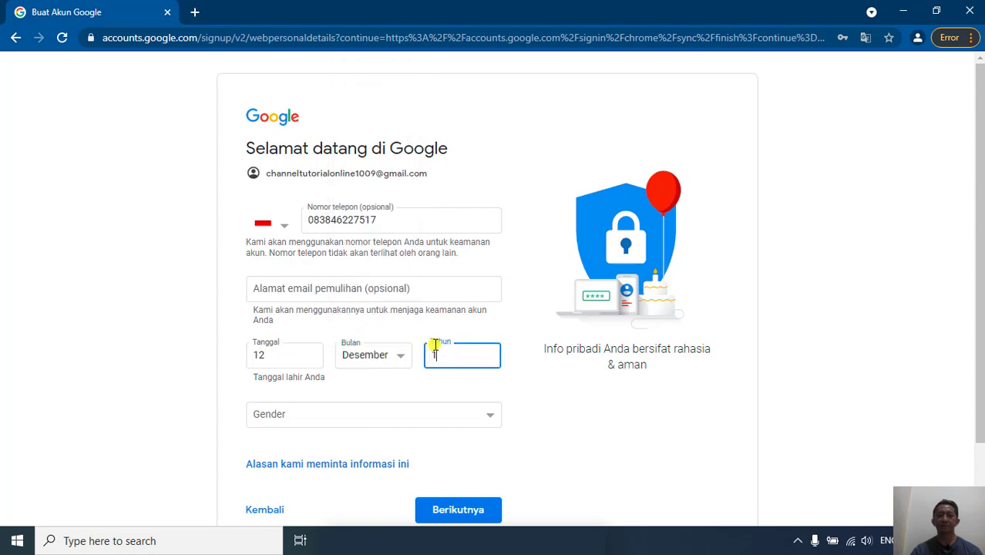
left_click(451, 418)
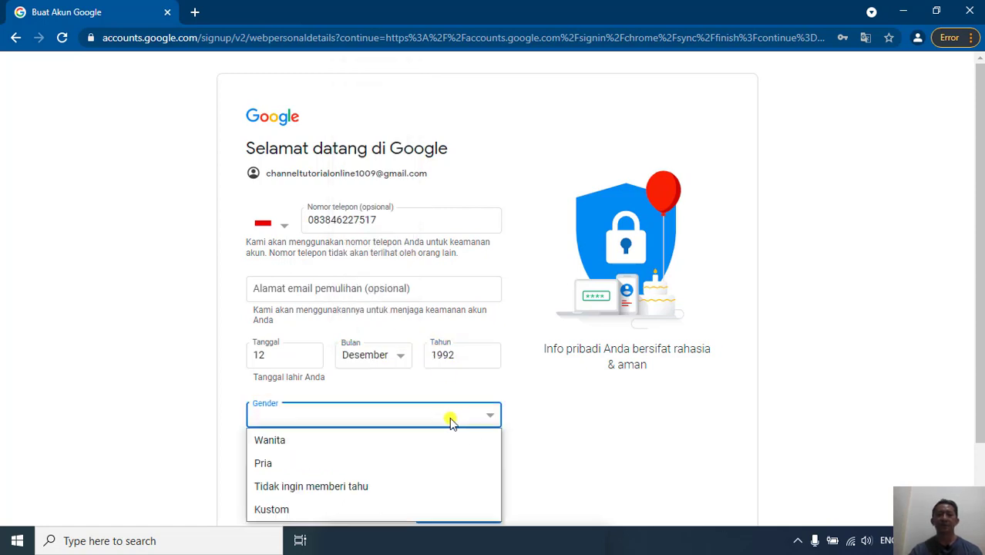
left_click(422, 461)
scroll(550, 457, "down", 1)
scroll(312, 311, "up", 1)
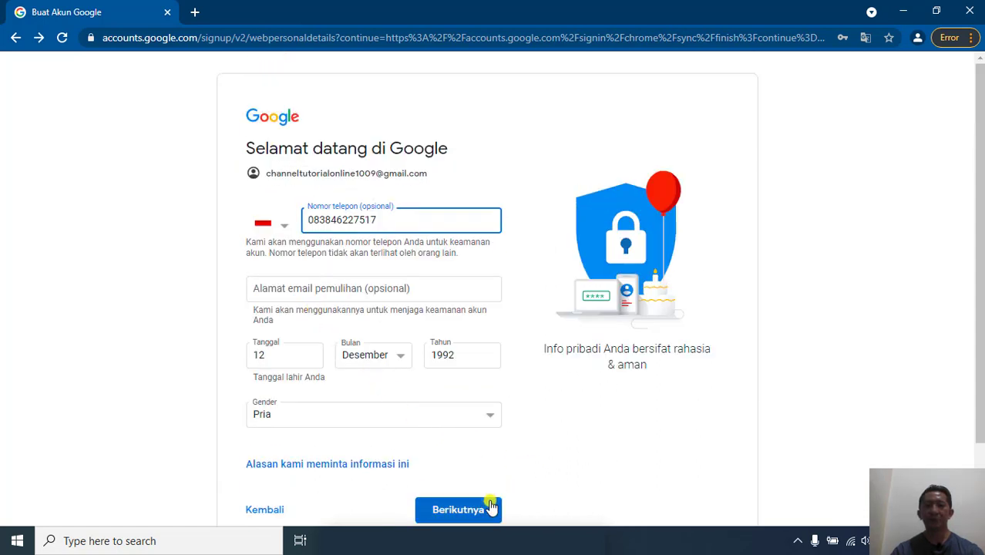
left_click(460, 511)
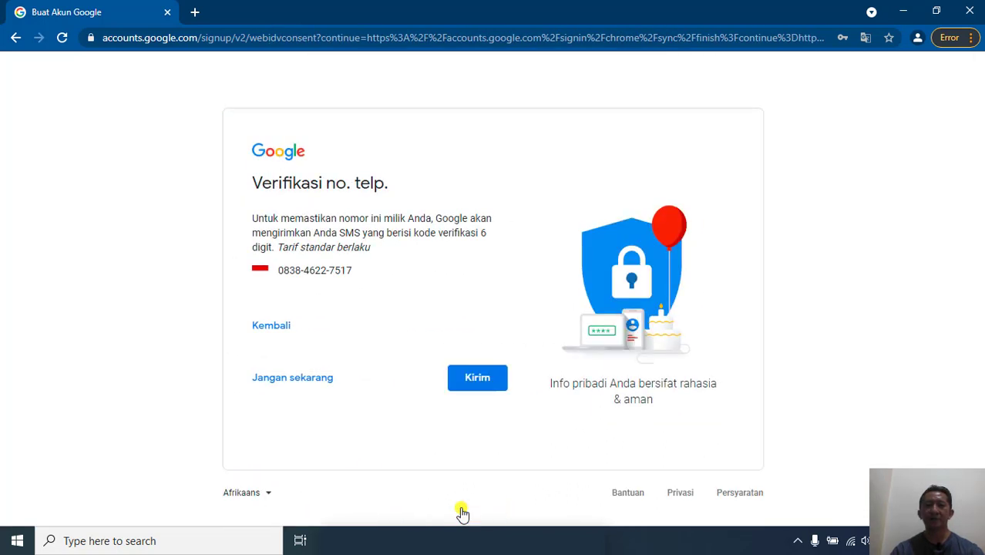
Have the verification code sent by SMS, enter it and submit it
left_click(477, 379)
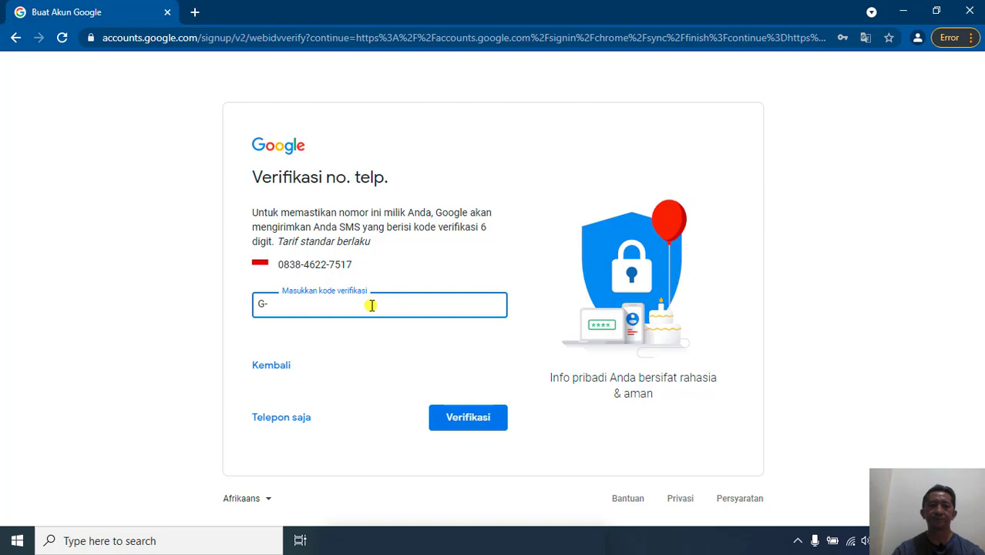
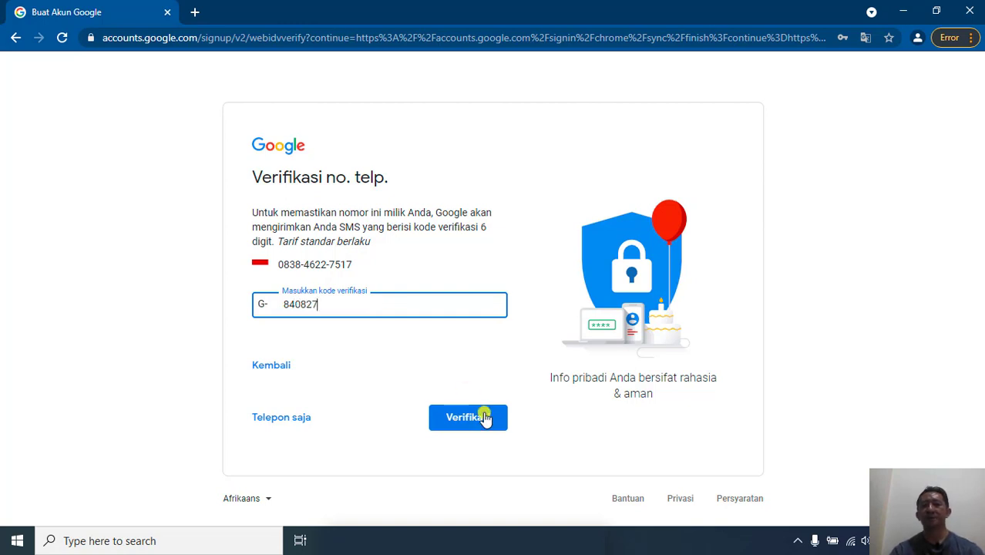
left_click(476, 415)
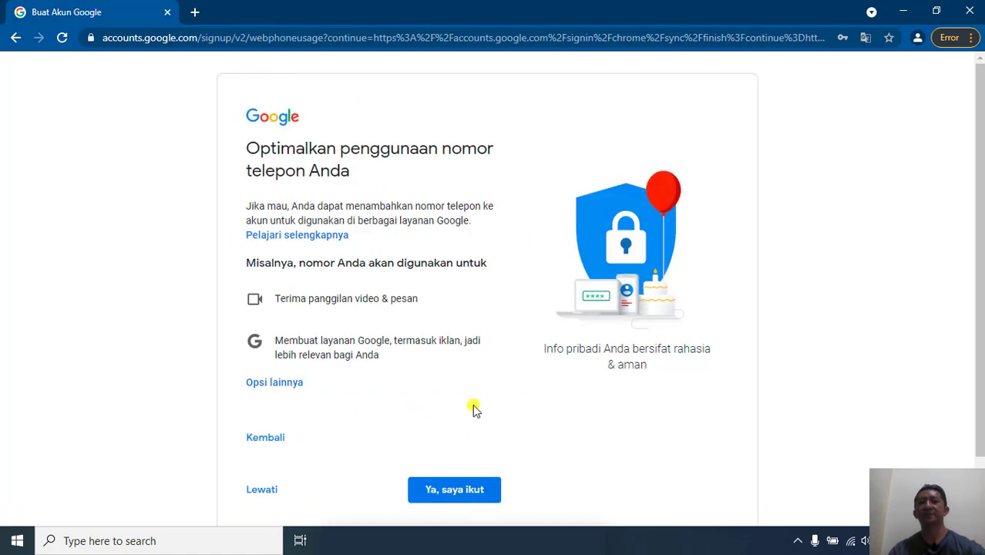
Agree to use the number in Google services, accept the privacy terms, and turn on Chrome sync
left_click(467, 500)
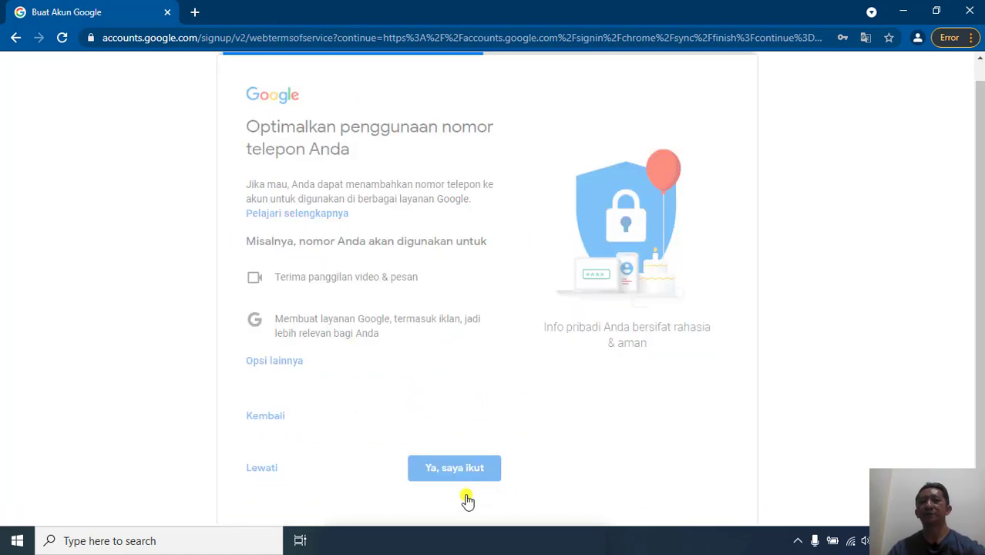
scroll(453, 383, "down", 3)
scroll(454, 383, "down", 10)
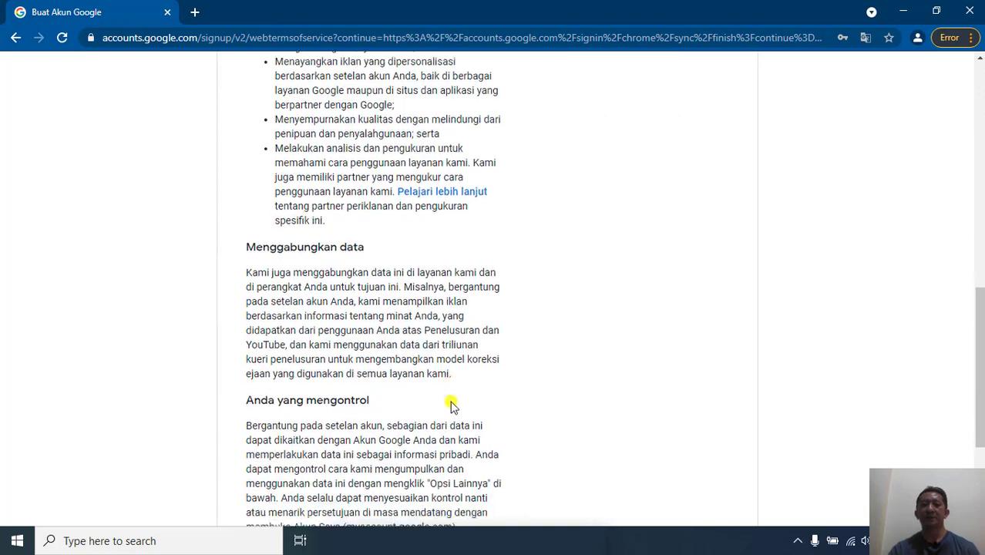
left_click(453, 415)
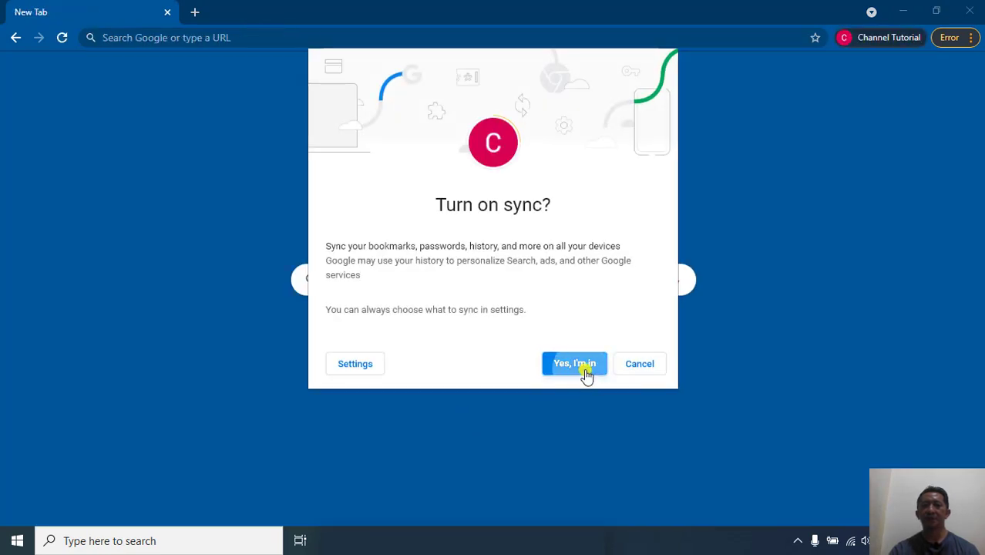
left_click(585, 370)
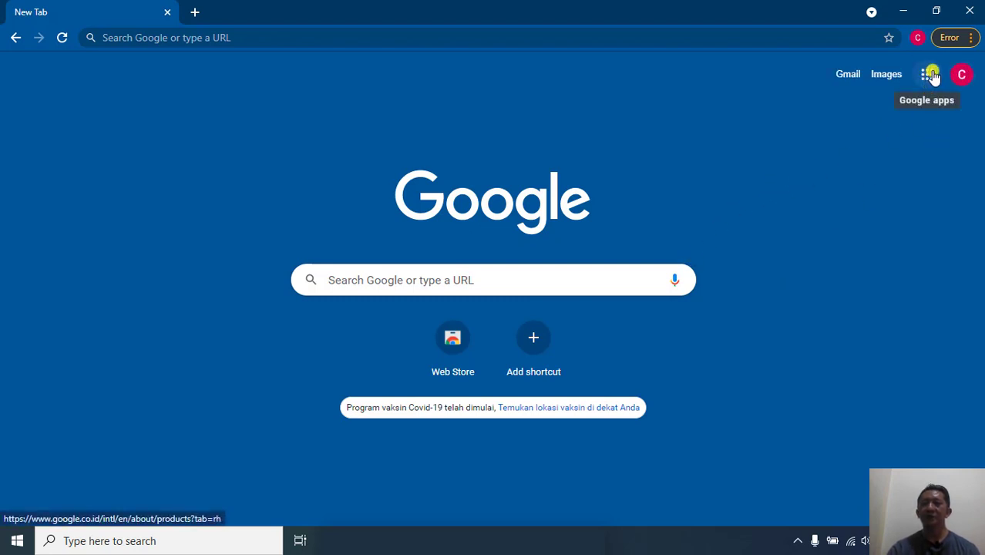
Open YouTube from the Google apps grid on the New Tab page
left_click(928, 77)
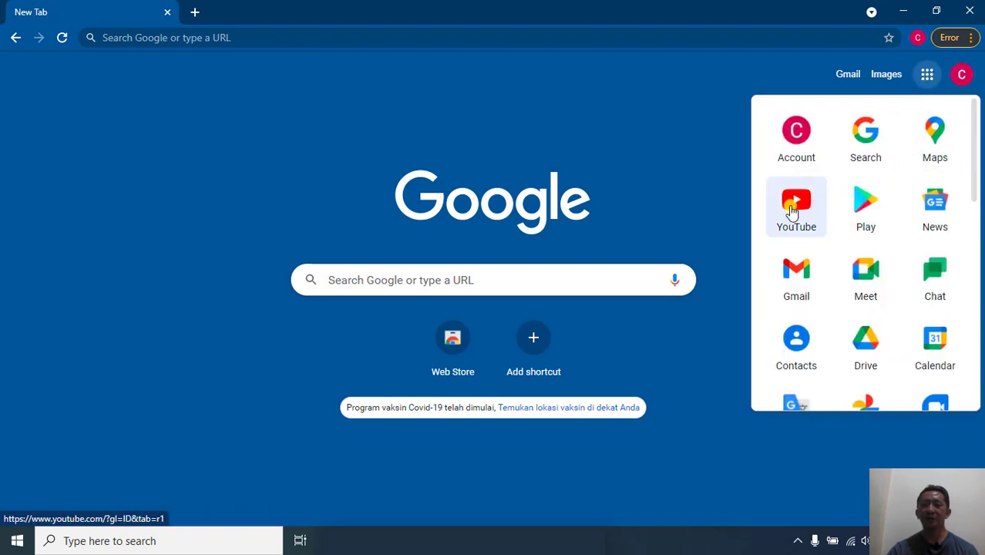
left_click(793, 213)
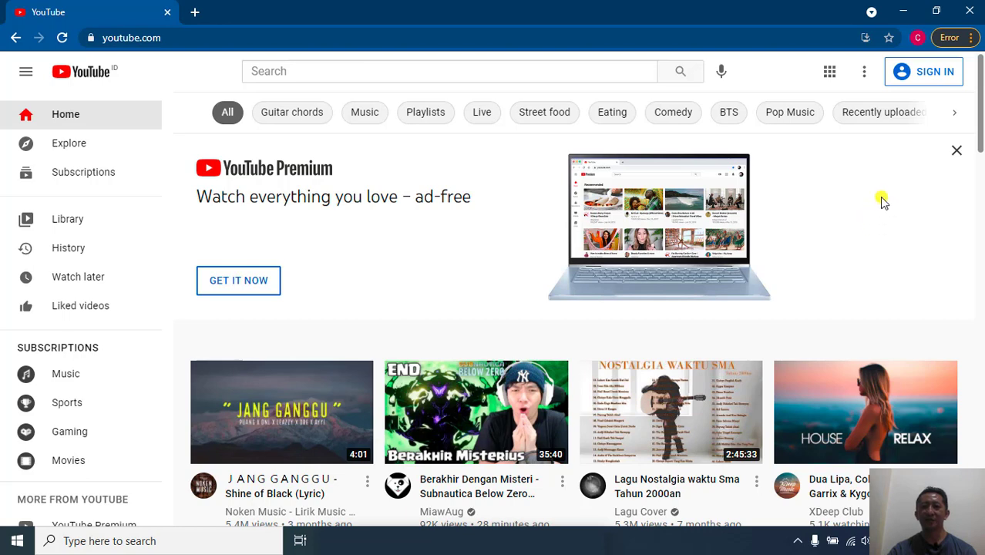
Sign in to YouTube with the new account and block its notification request
left_click(927, 83)
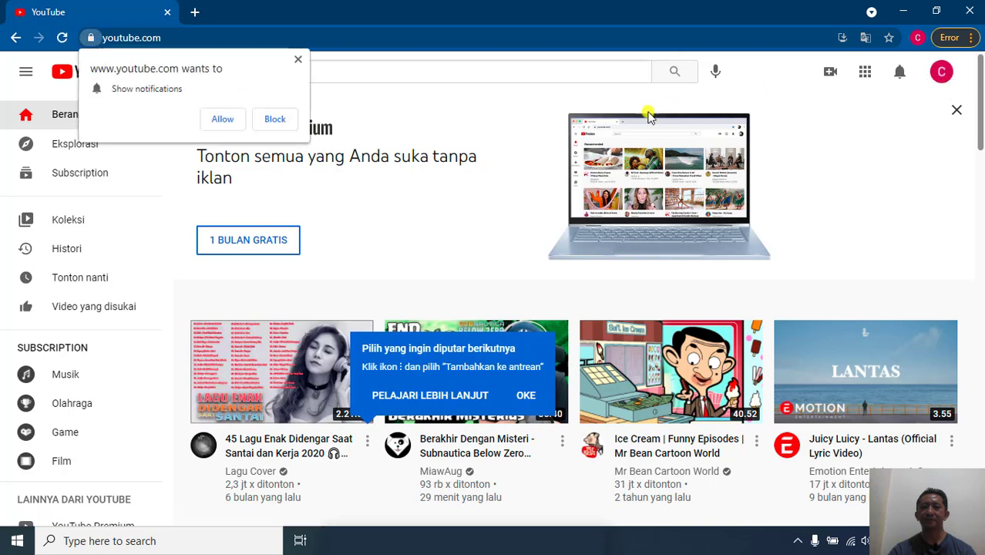
left_click(275, 120)
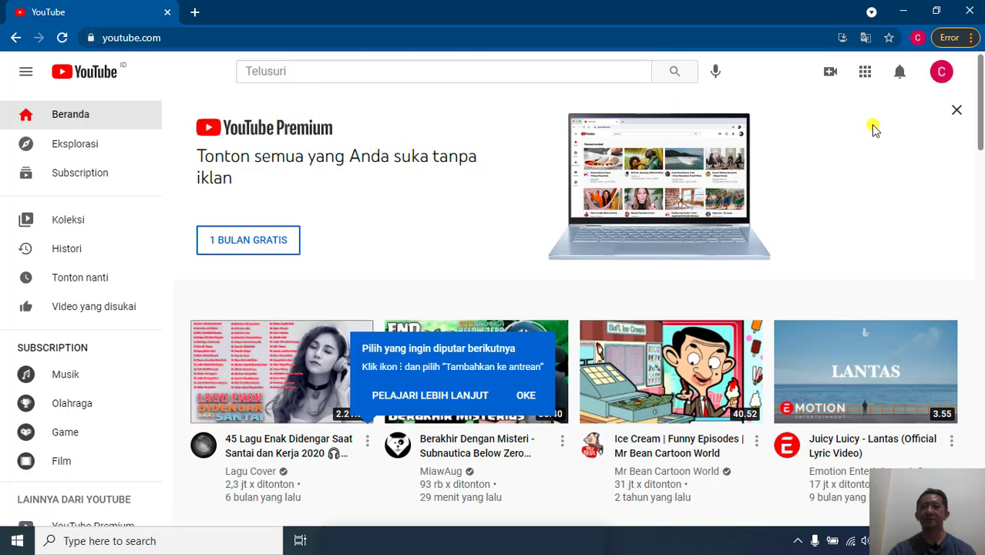
Choose 'Buat channel' from the account avatar menu
left_click(941, 73)
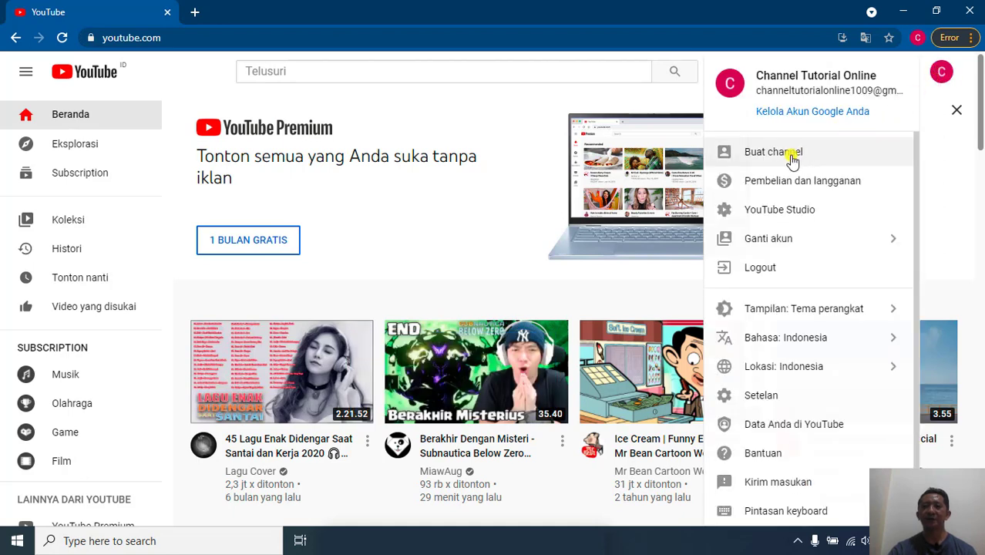
left_click(792, 157)
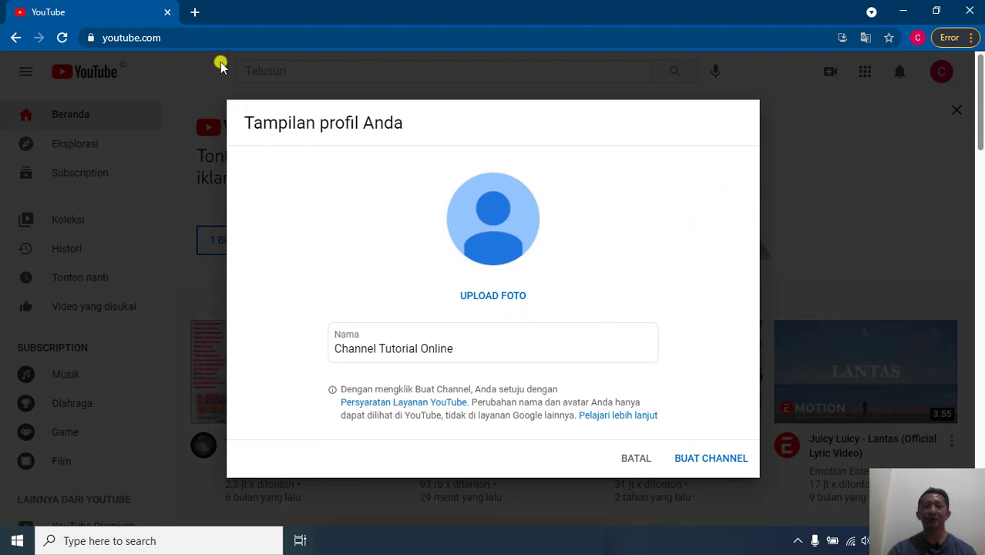
Search Google Images for 'freepik online business' in a new tab
left_click(195, 12)
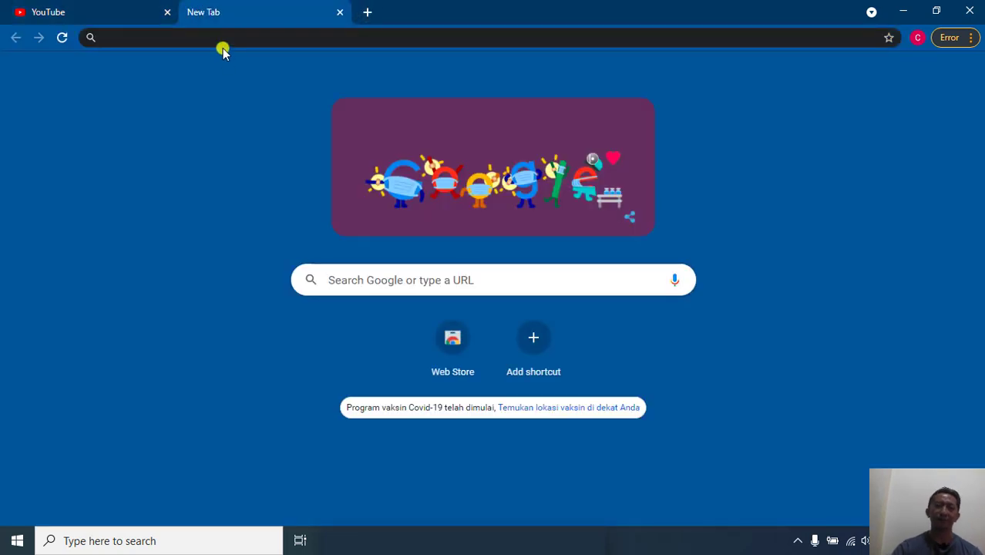
type("free")
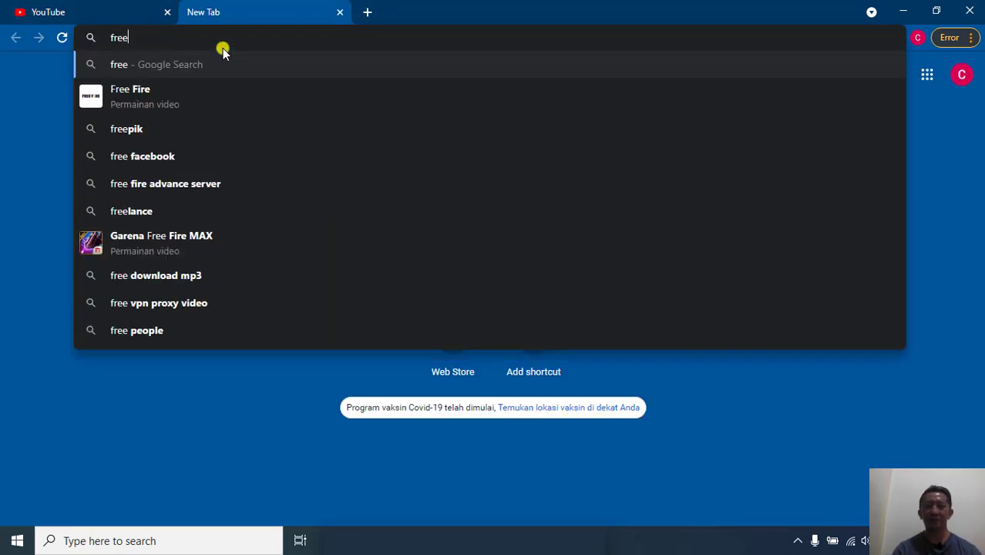
type("pik online ")
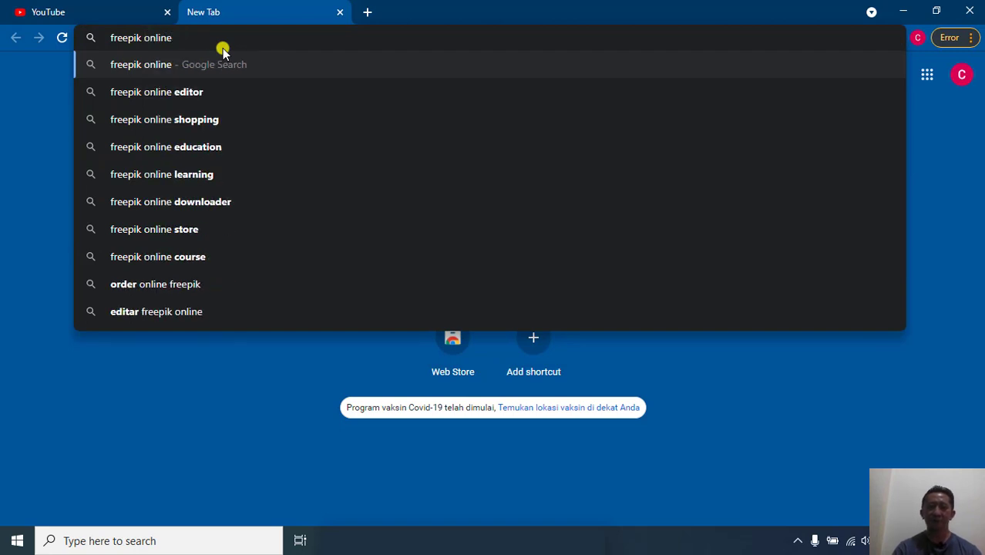
type("business")
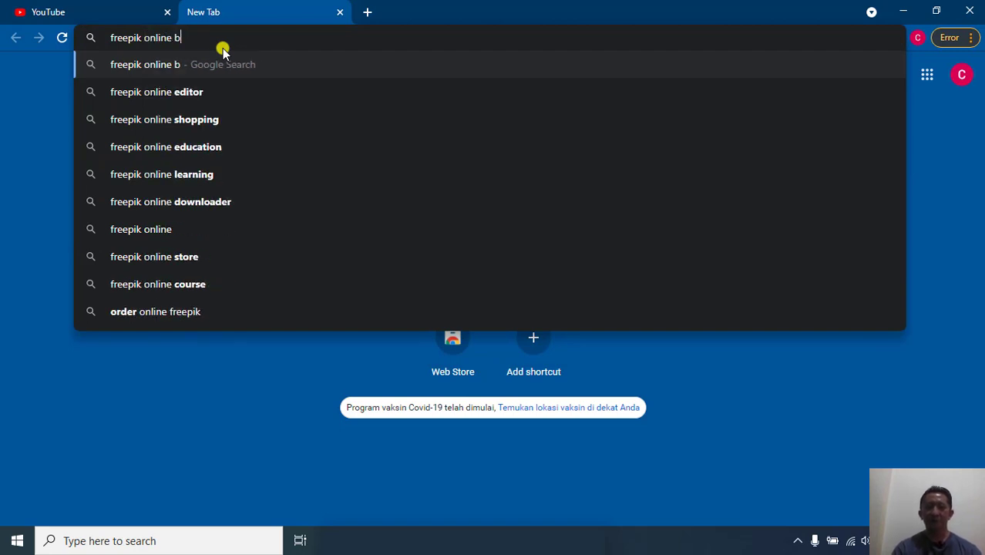
key("Return")
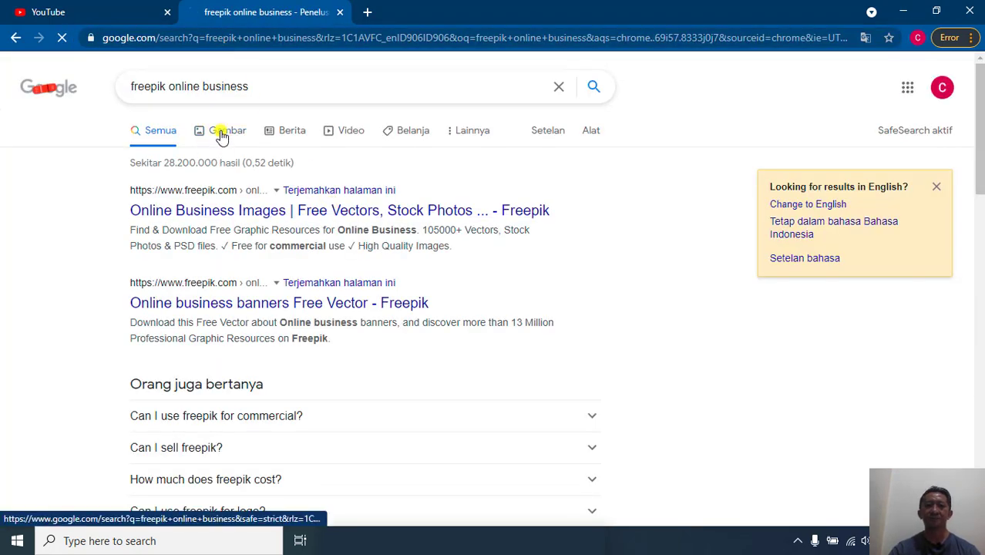
left_click(222, 136)
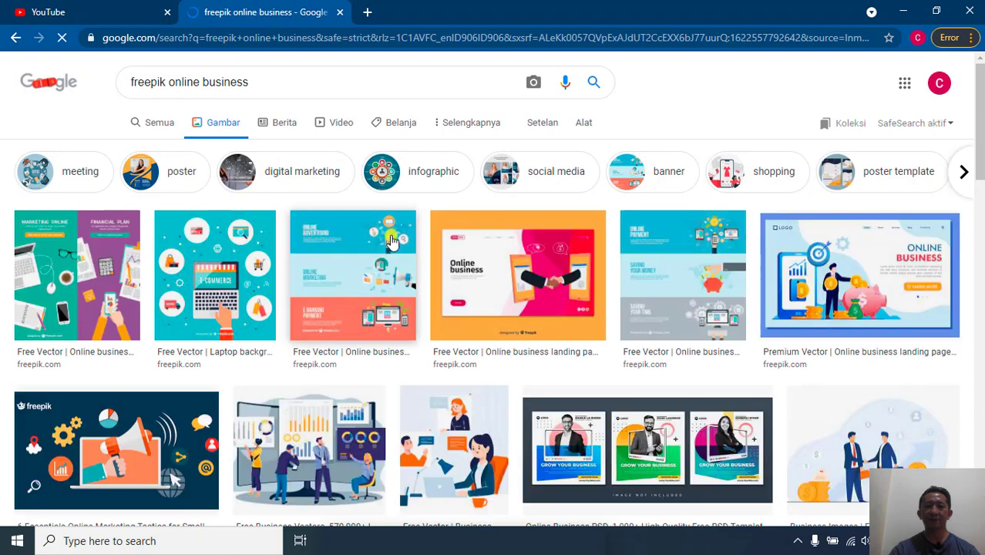
Save the laptop shopping photo to Downloads as business-online-shopping-sale-concept_1421-238.jpg
scroll(393, 337, "down", 1)
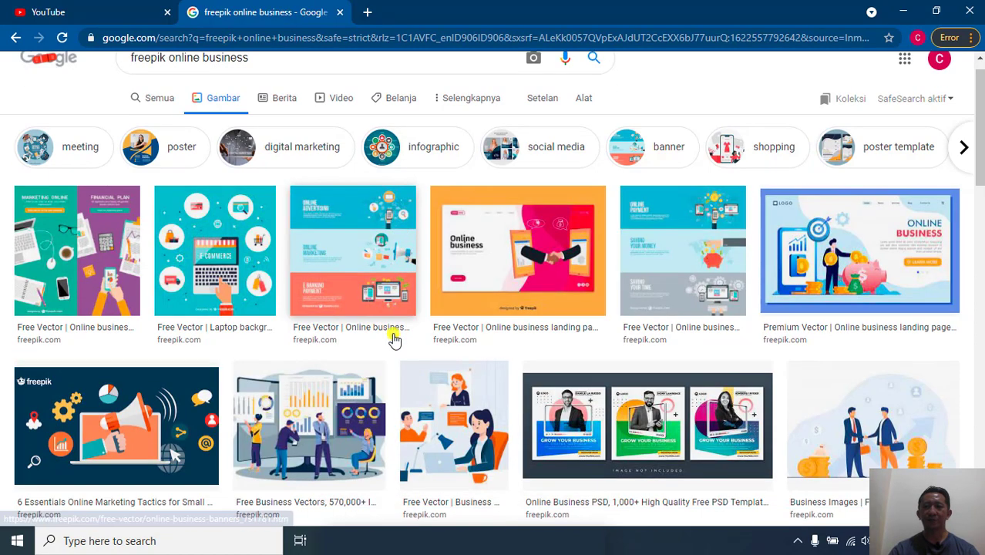
scroll(393, 339, "down", 4)
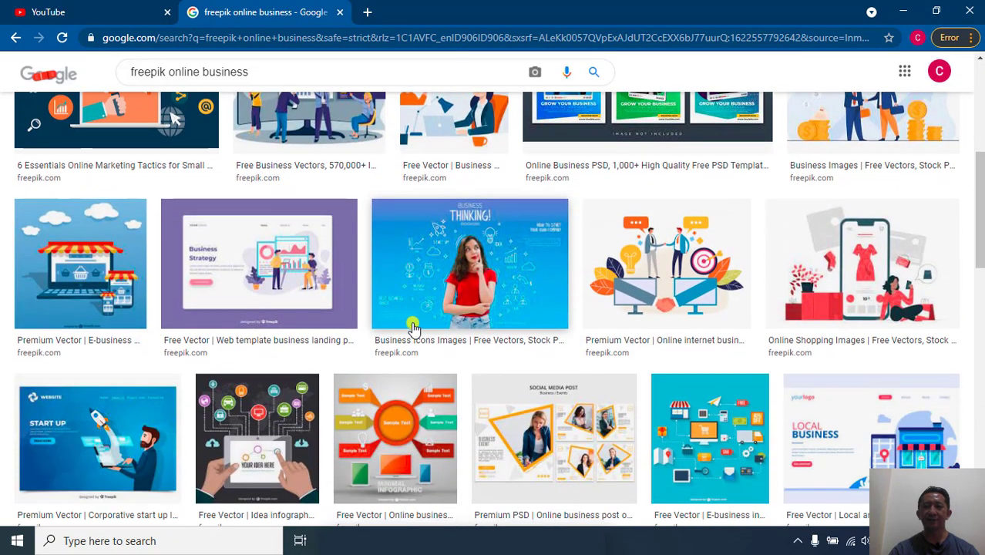
scroll(413, 327, "down", 1)
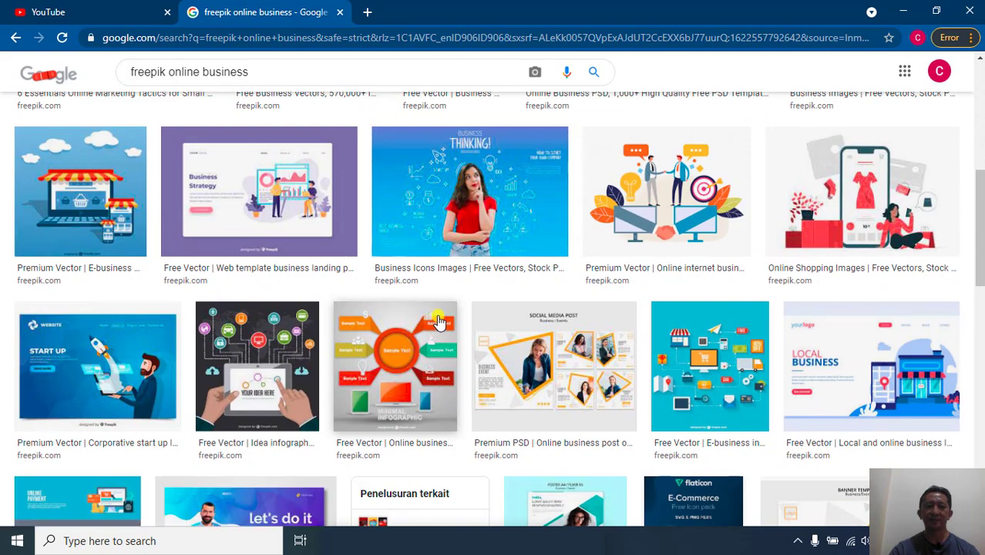
scroll(460, 312, "down", 1)
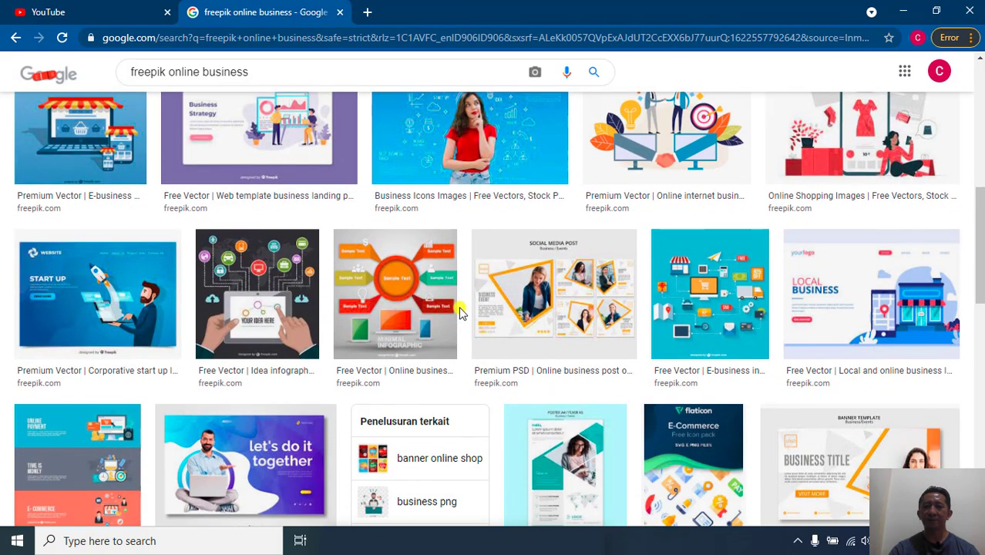
scroll(460, 312, "down", 3)
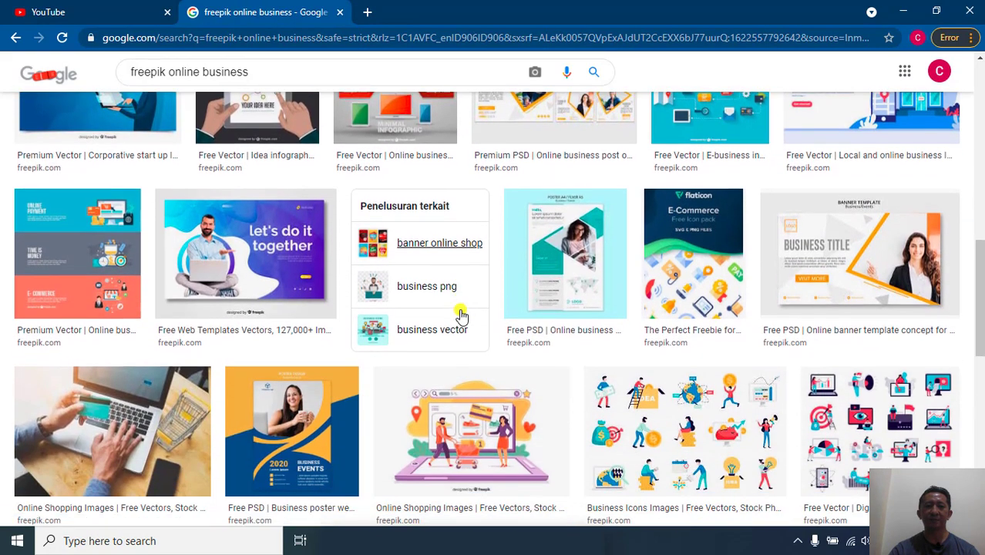
scroll(460, 315, "down", 1)
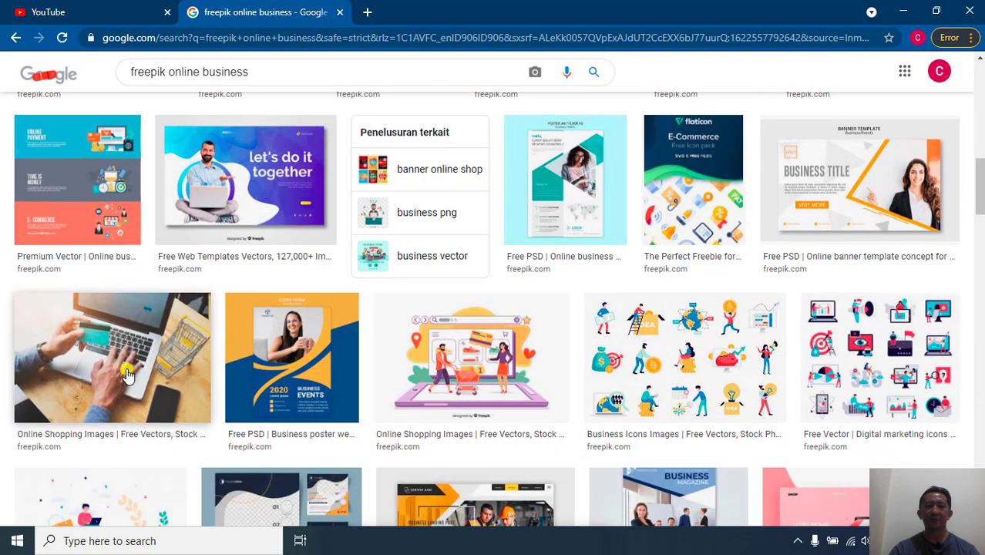
left_click(131, 370)
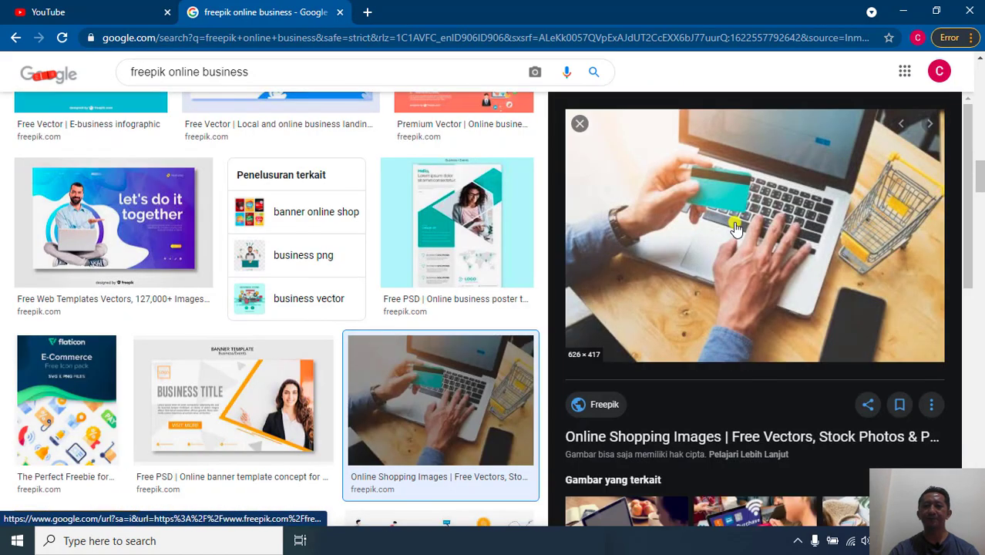
right_click(736, 228)
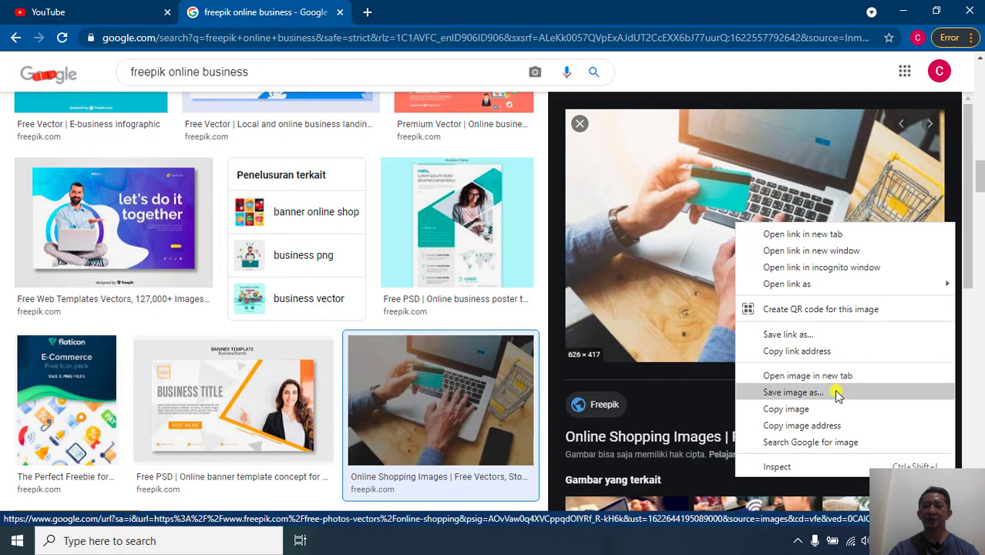
left_click(836, 393)
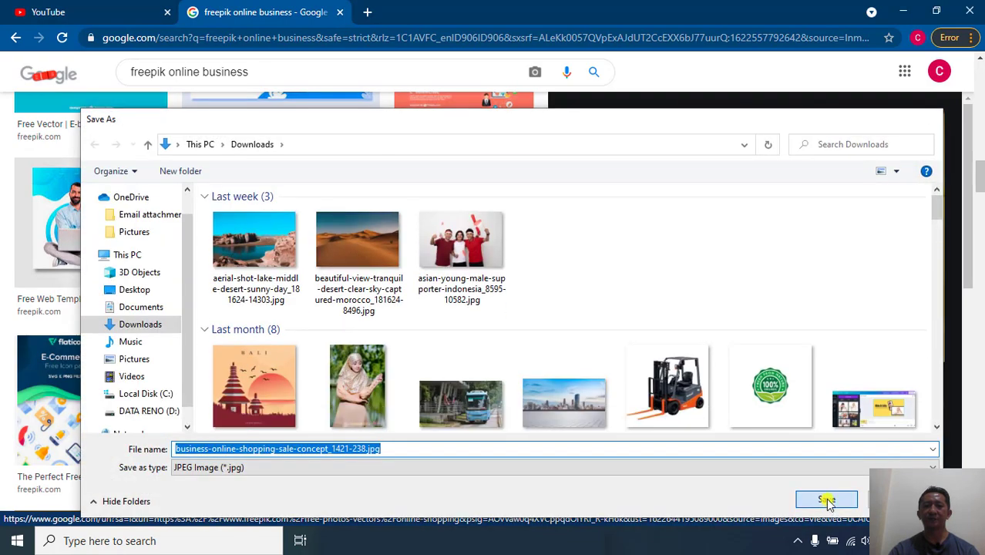
left_click(825, 497)
Upload the laptop photo from Downloads as the profile picture and create Channel Tutorial Online
left_click(112, 10)
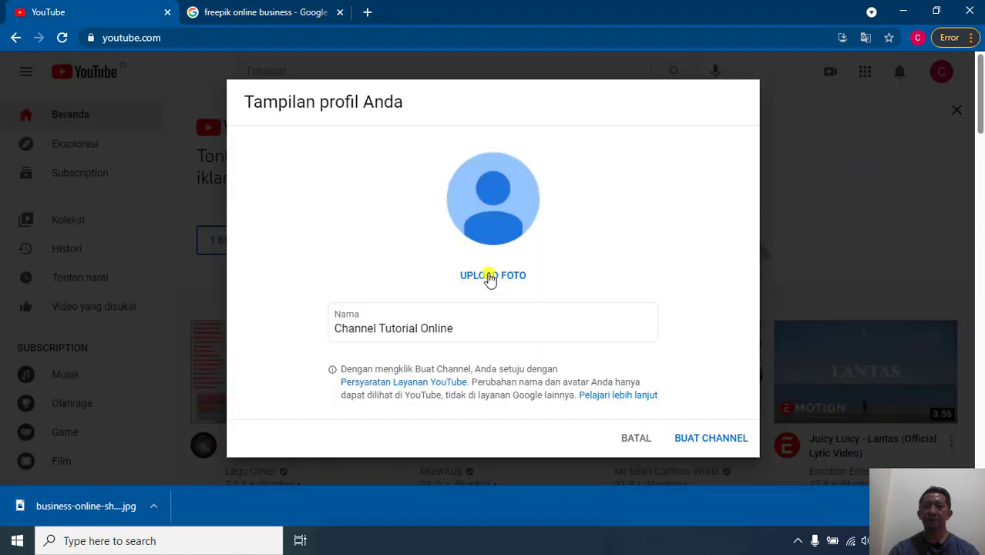
left_click(488, 276)
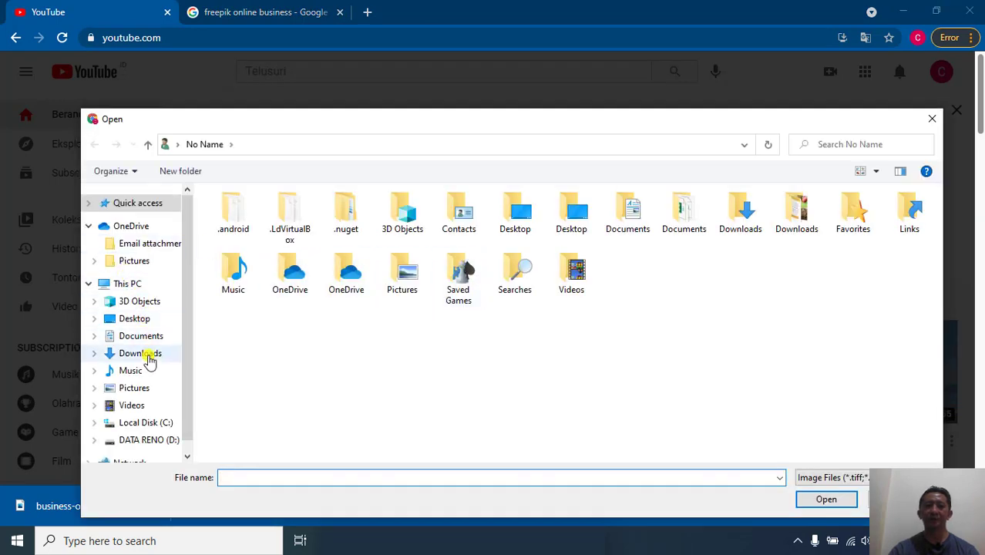
left_click(150, 359)
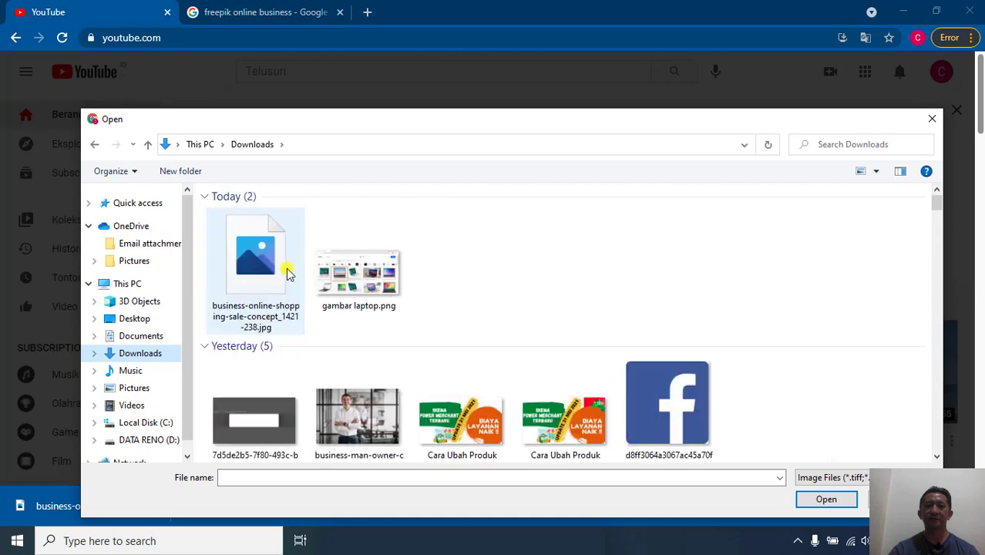
double_click(266, 269)
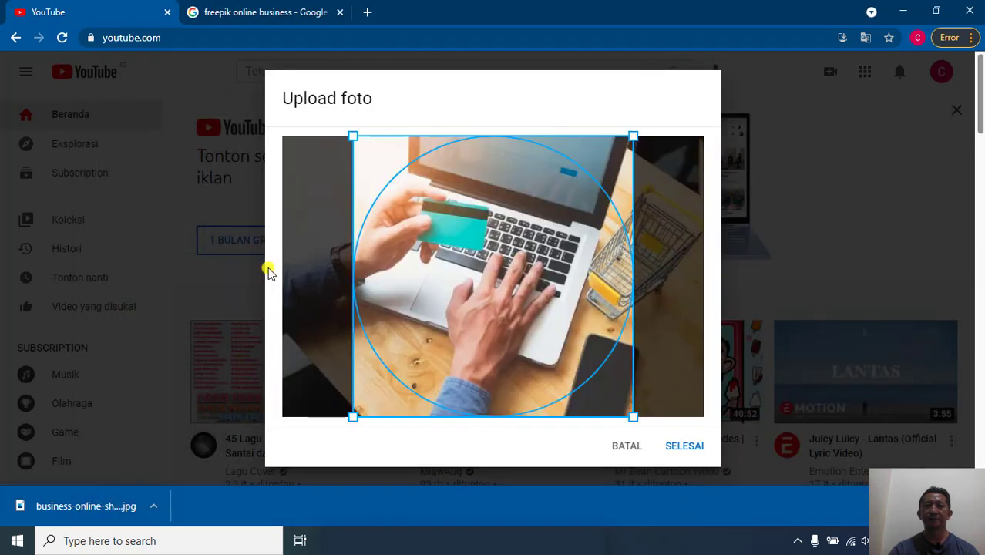
left_click(693, 447)
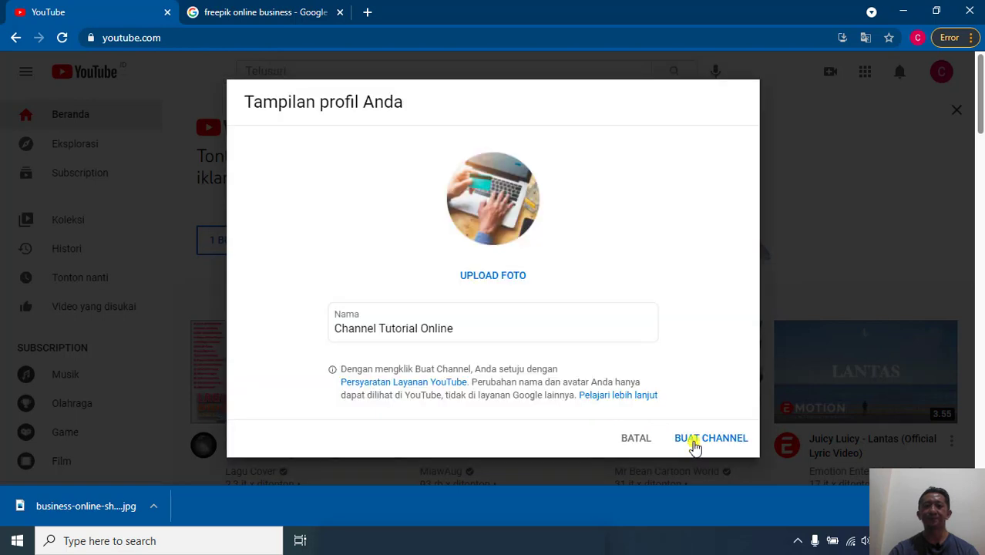
left_click(718, 446)
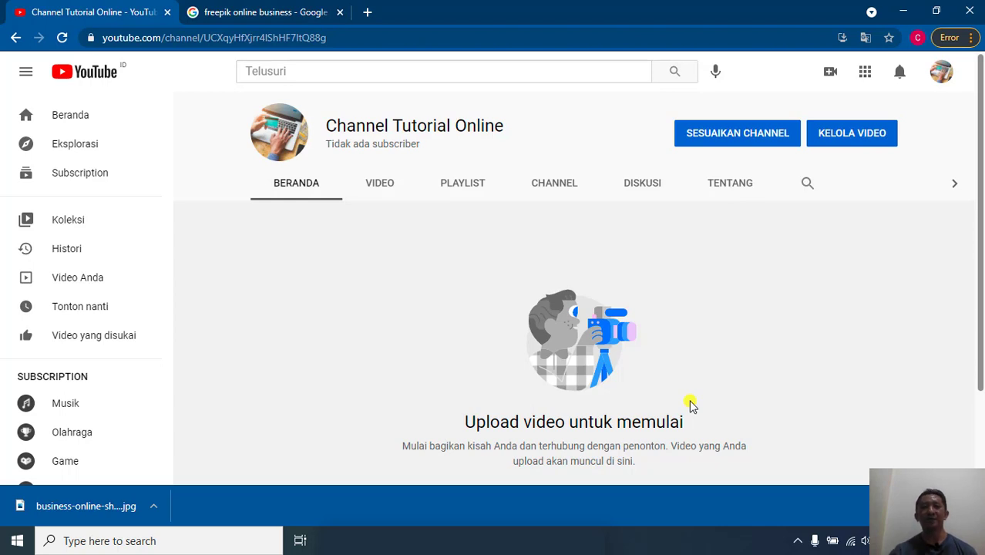
Return to the YouTube home page and open Setelan from the left sidebar
key("alt+Left")
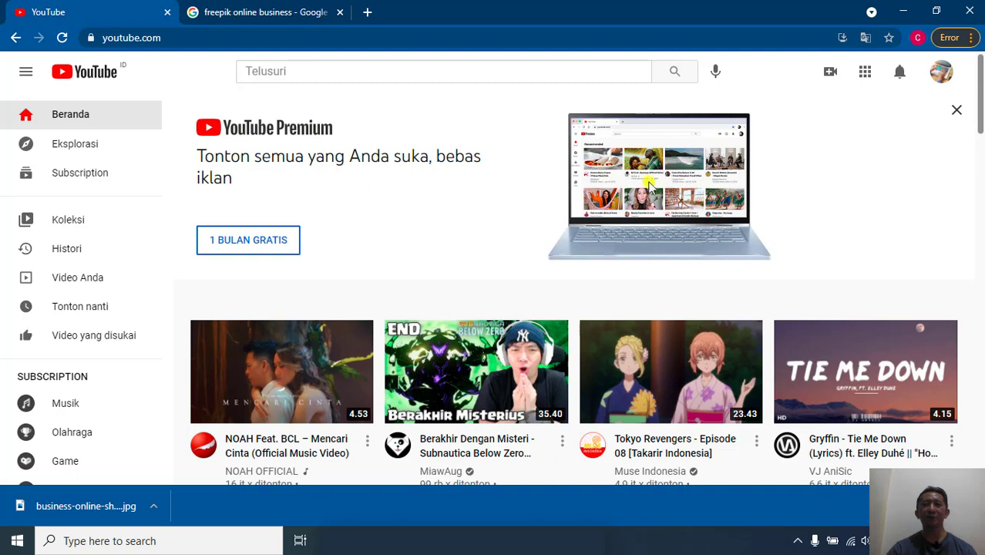
scroll(119, 278, "down", 4)
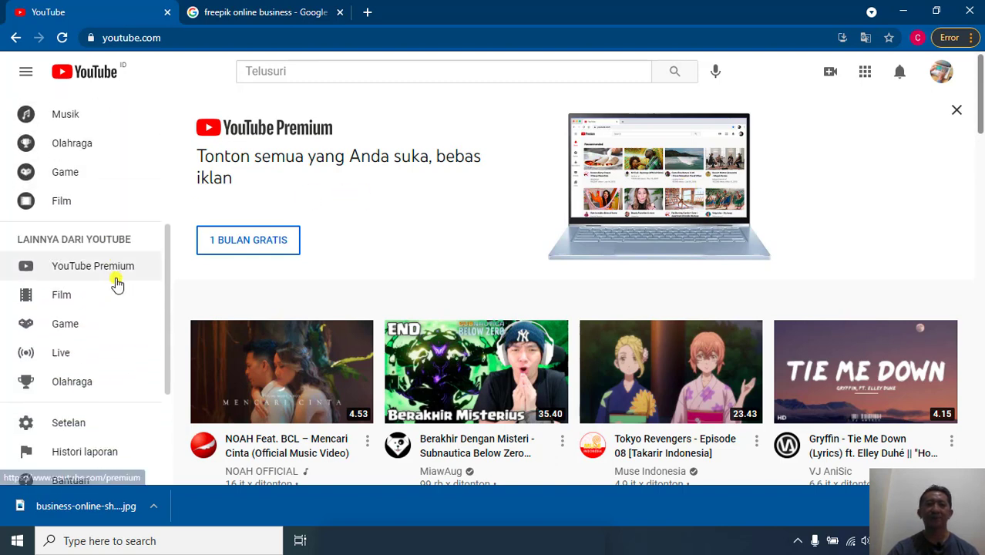
scroll(108, 285, "down", 2)
left_click(83, 353)
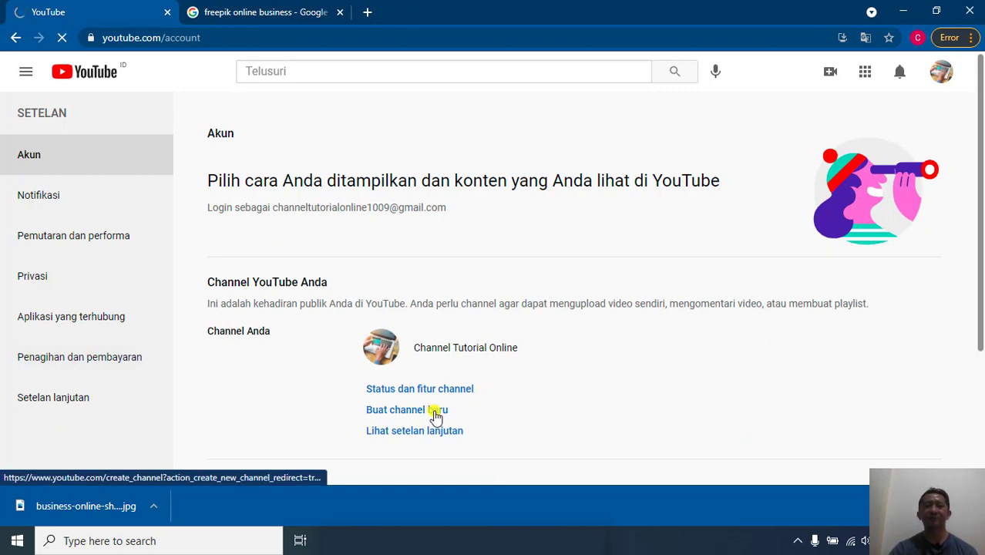
Create a new channel named 'Channel Tutorial Bisnis Online', accepting the new Google Account agreement
left_click(435, 416)
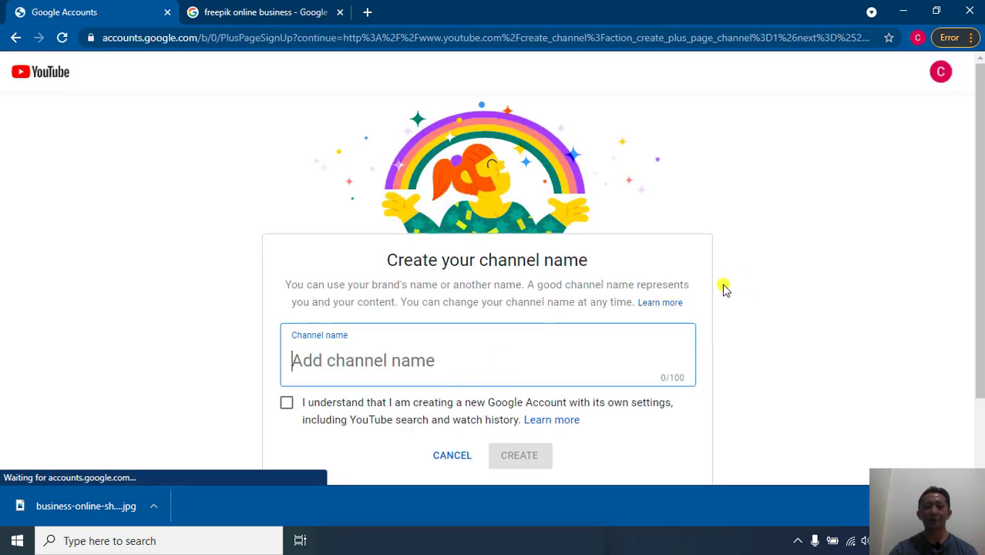
scroll(752, 288, "down", 1)
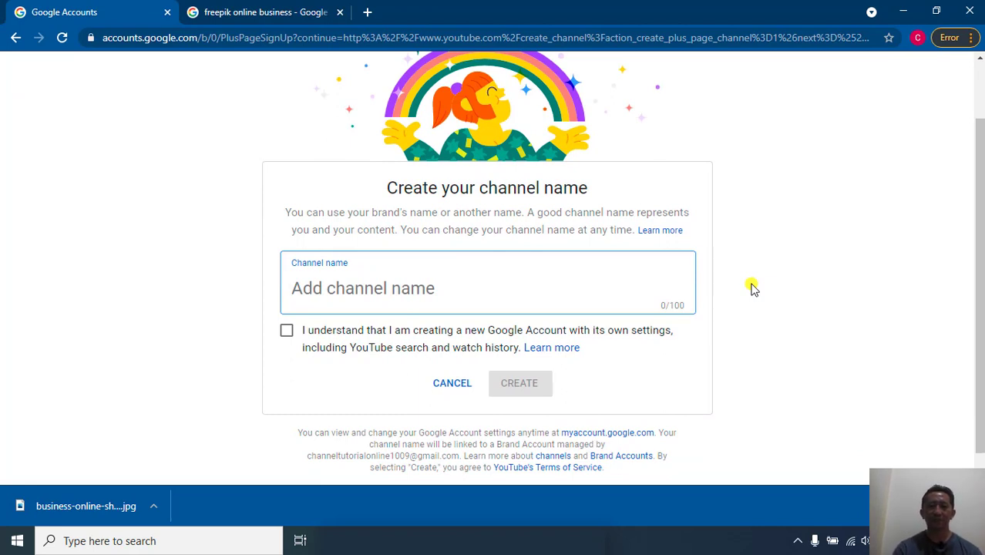
type("Chan")
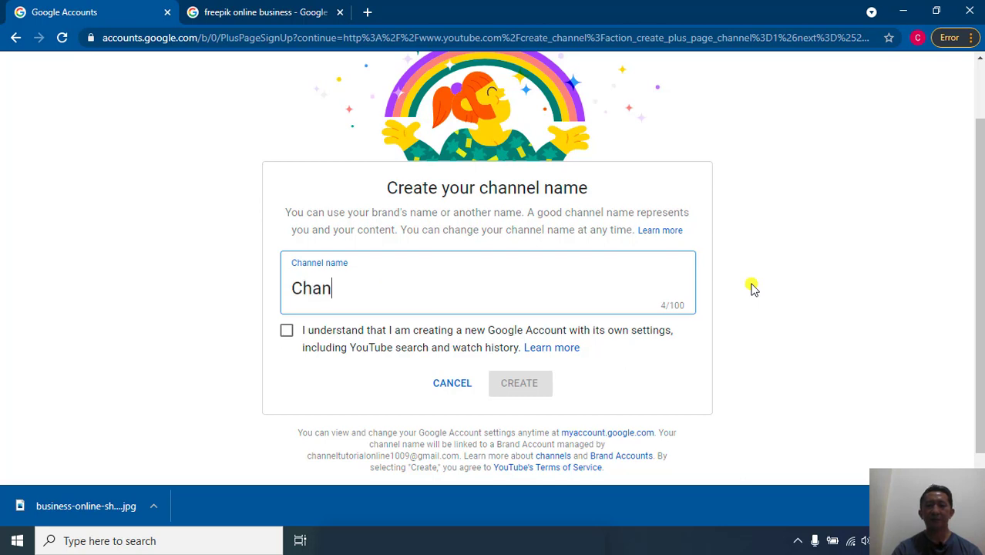
type("nel Tu")
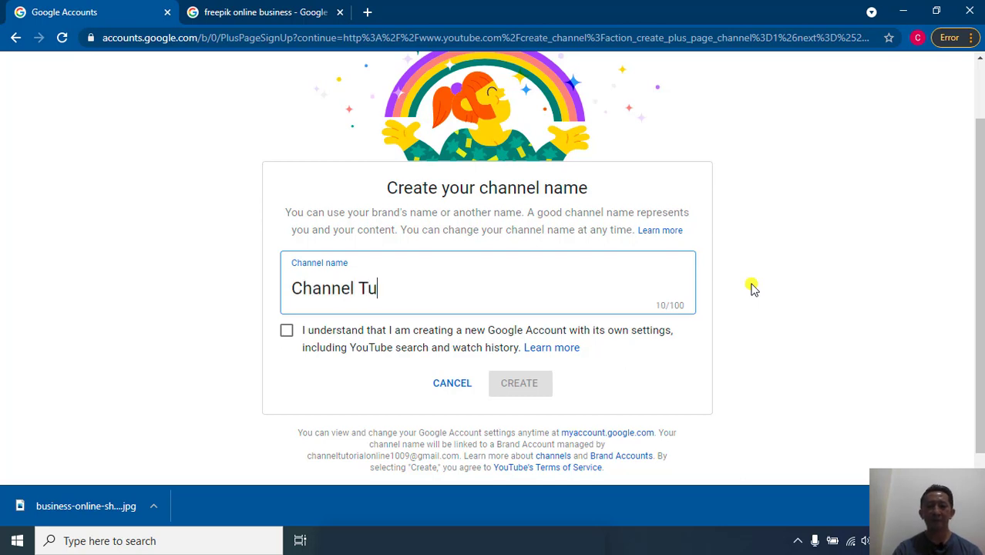
type("torial Bisnis Online")
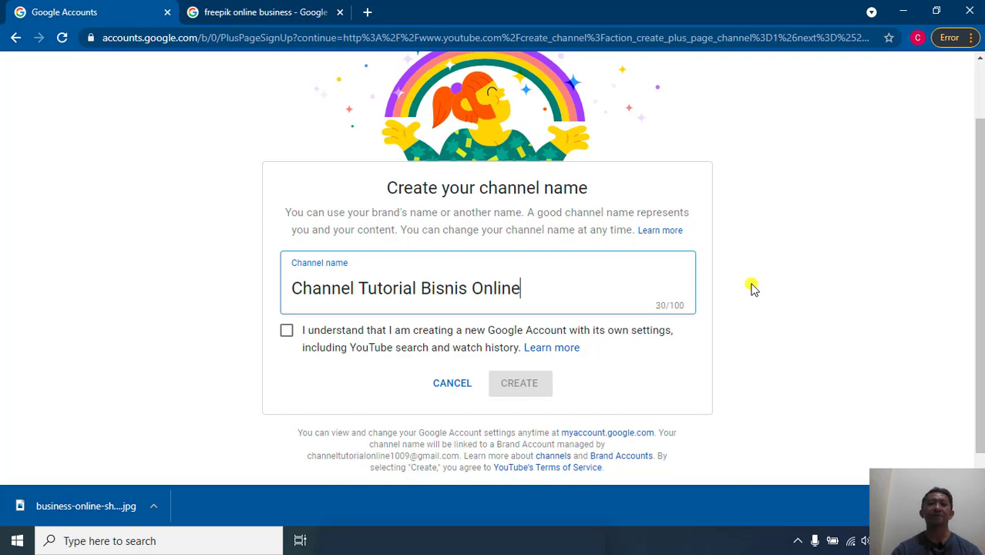
left_click(286, 334)
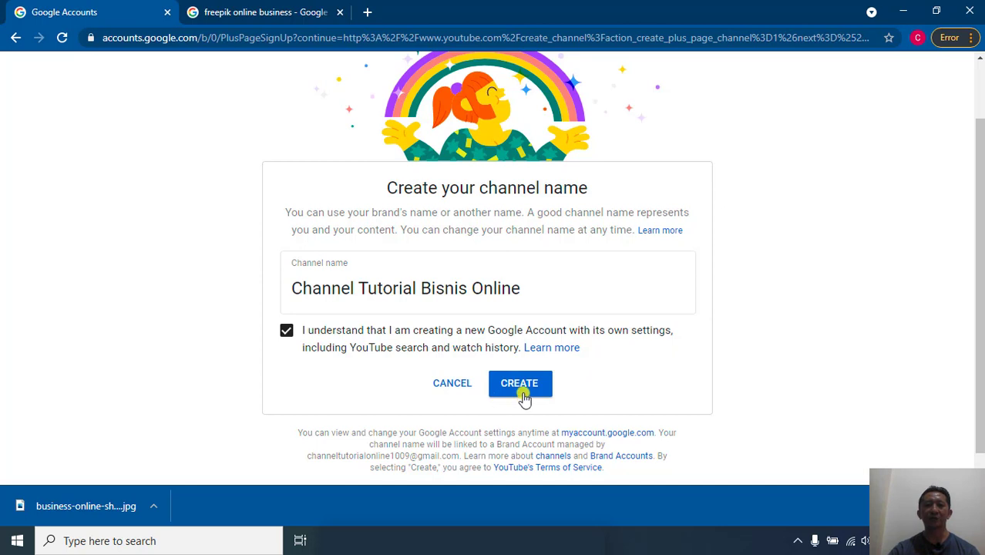
left_click(528, 393)
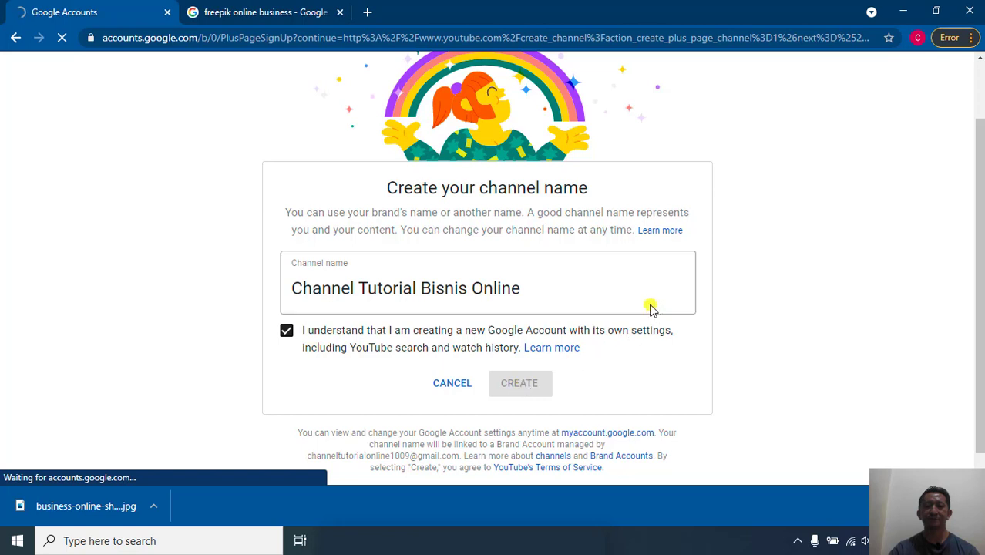
scroll(818, 308, "down", 1)
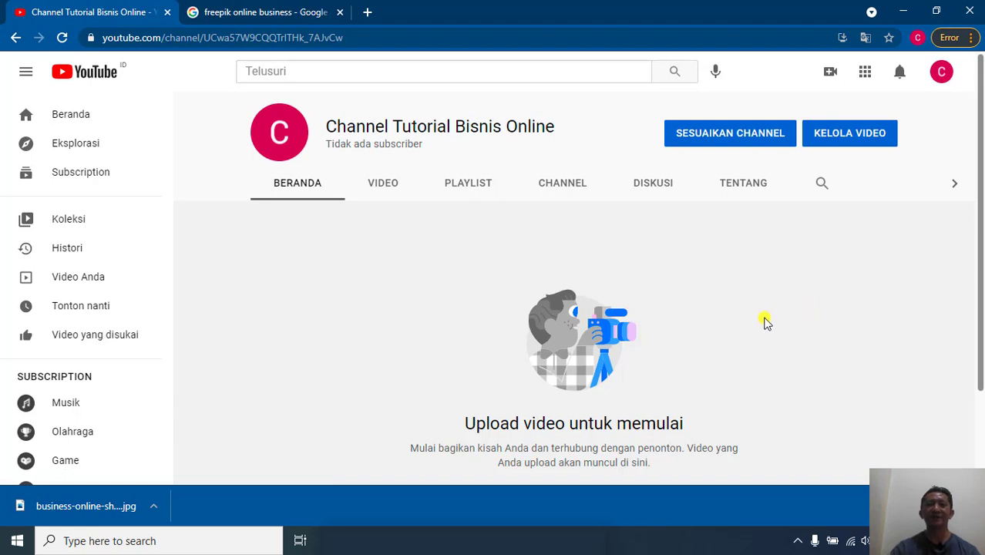
Open the SESUAIKAN CHANNEL editor in YouTube Studio and dismiss the welcome dialog
left_click(731, 134)
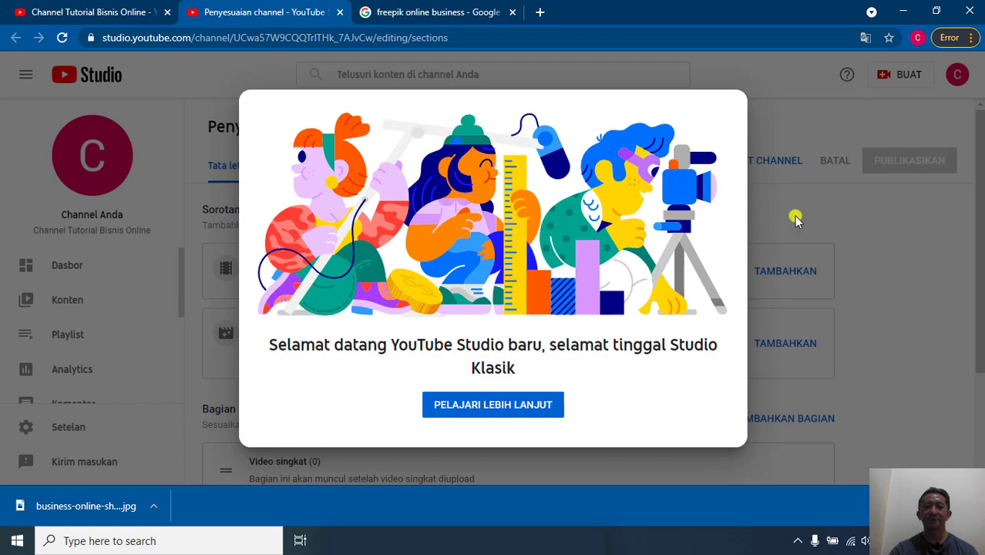
left_click(876, 229)
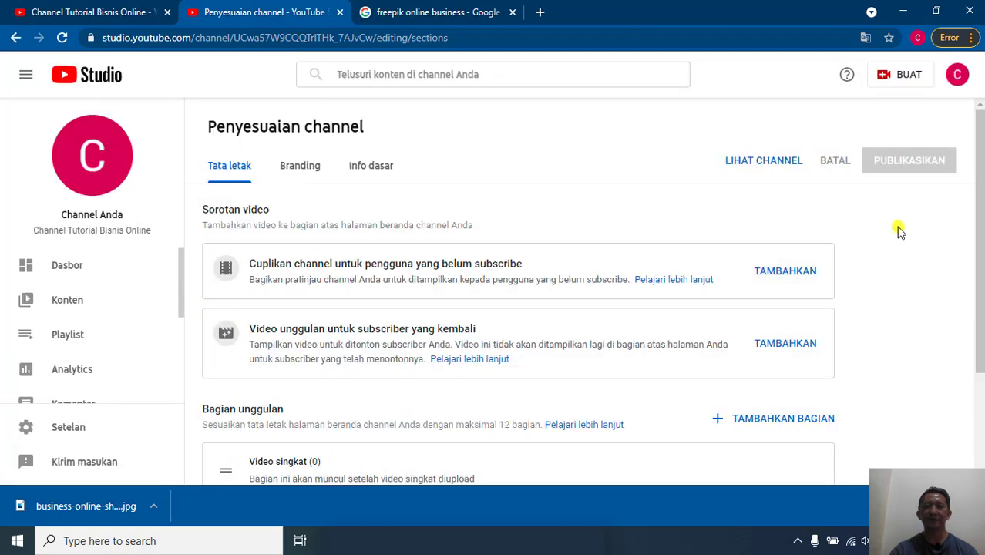
scroll(755, 260, "down", 3)
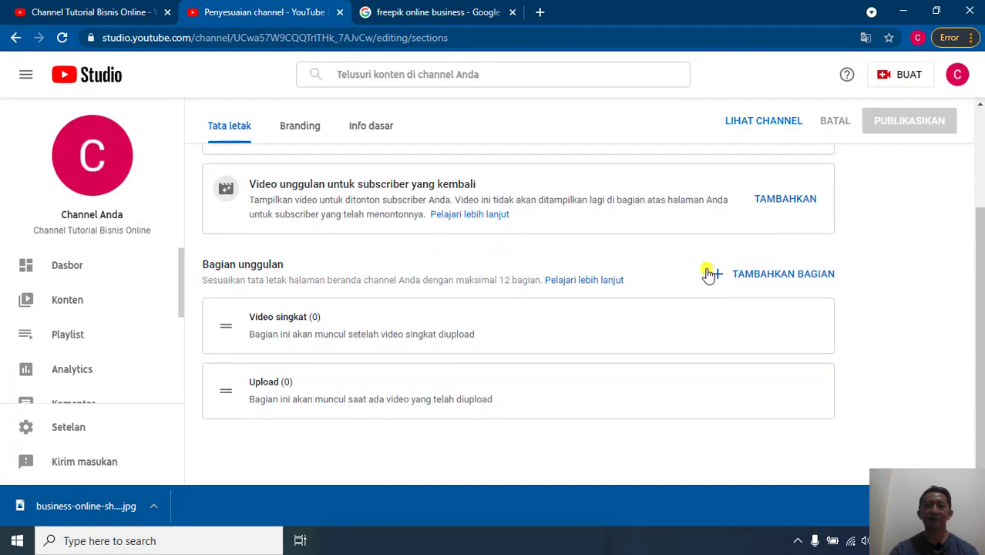
scroll(710, 271, "up", 3)
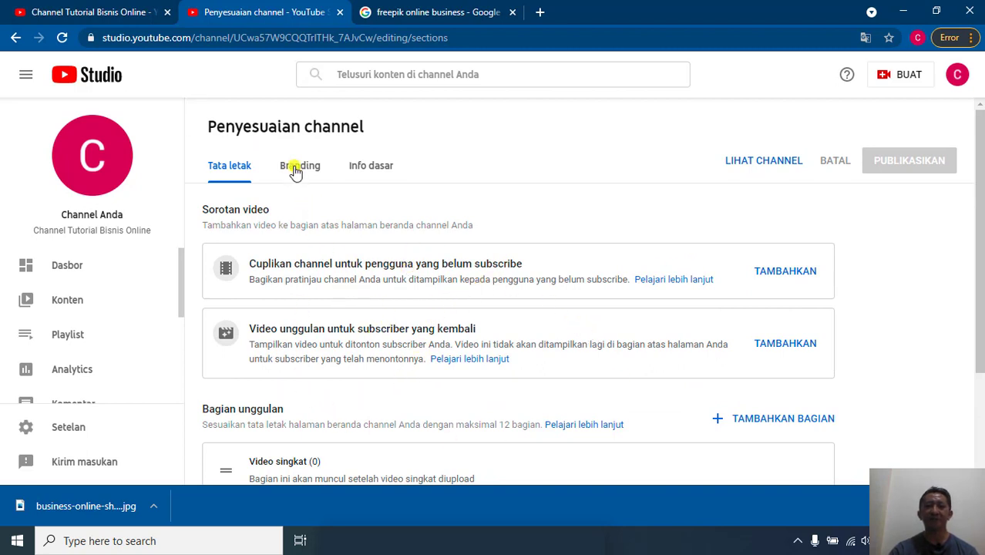
Switch to the Branding tab showing the profile photo and banner image sections
left_click(296, 168)
scroll(299, 181, "down", 1)
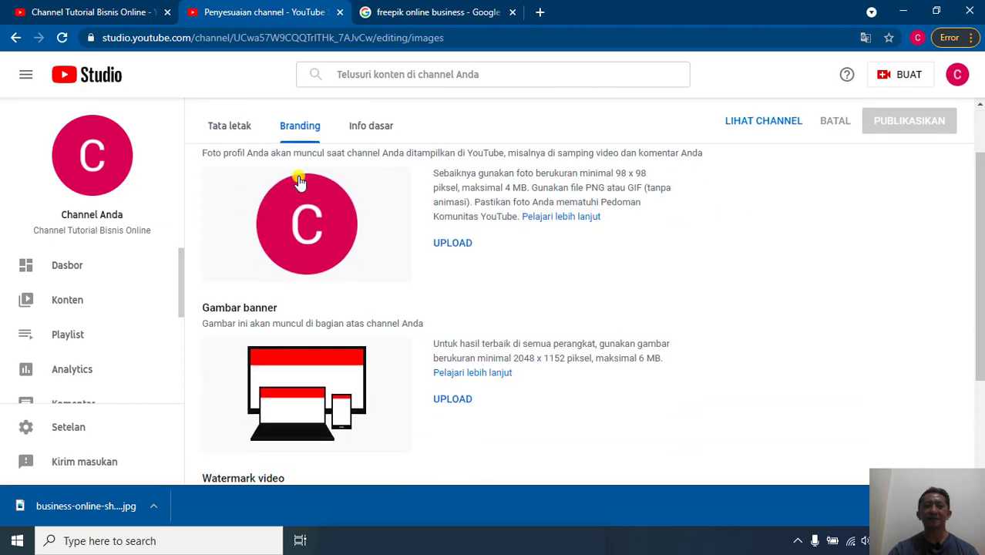
scroll(324, 239, "up", 1)
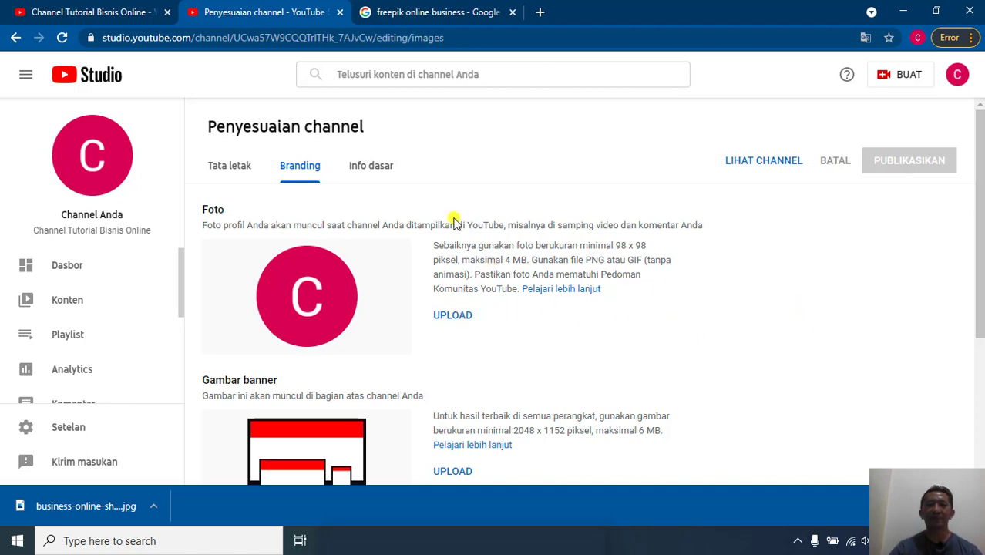
Save the GROW YOUR BUSINESS banner image from Google Images into Downloads
left_click(411, 13)
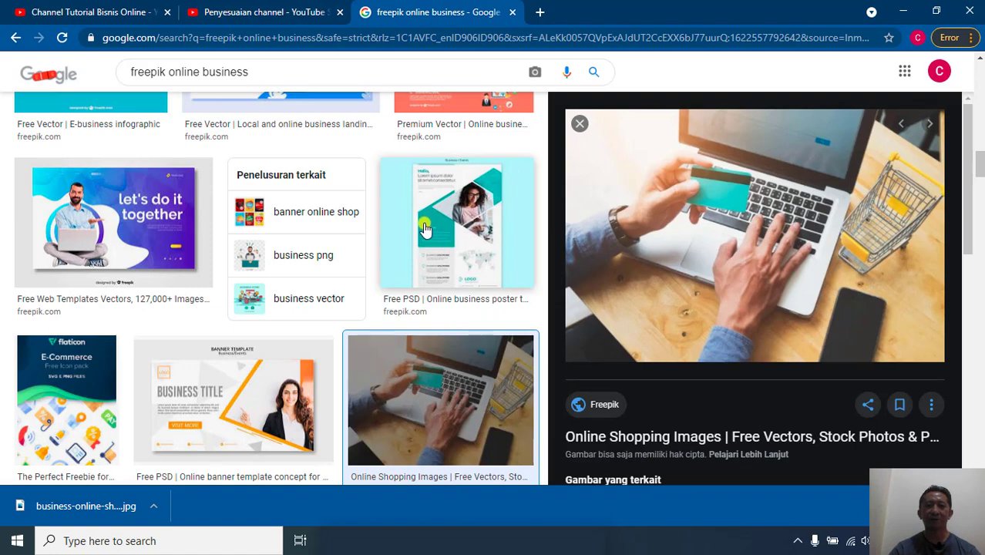
scroll(420, 224, "down", 5)
scroll(420, 224, "down", 8)
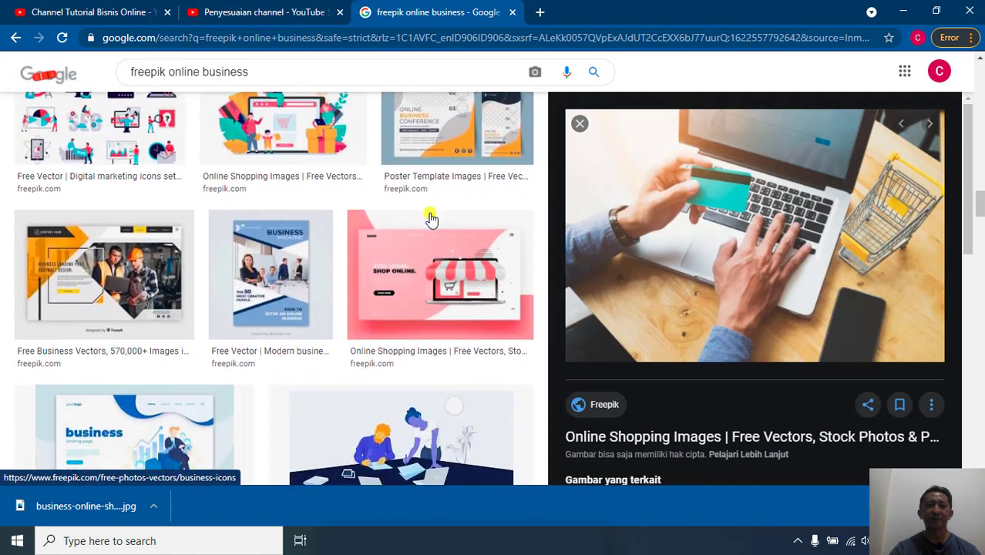
scroll(433, 214, "down", 3)
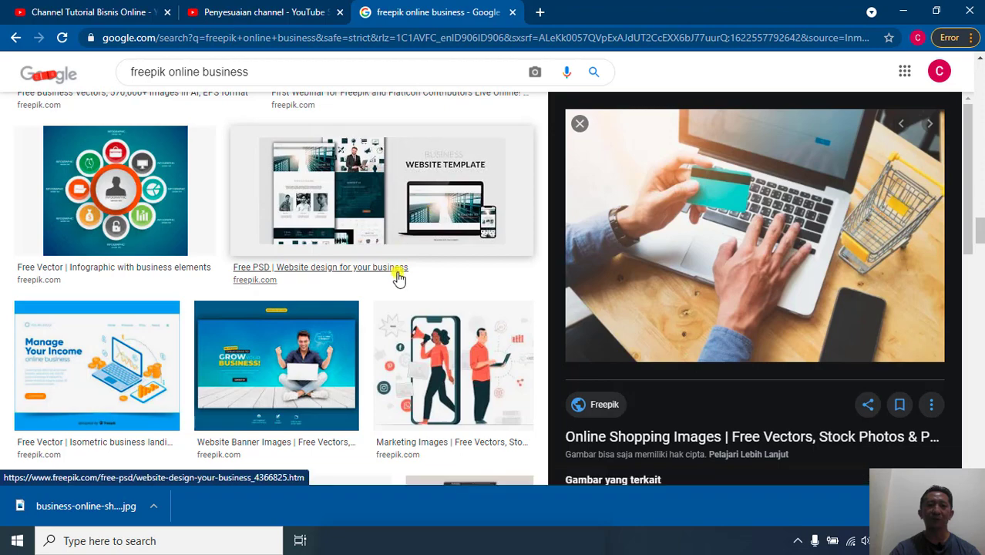
left_click(319, 375)
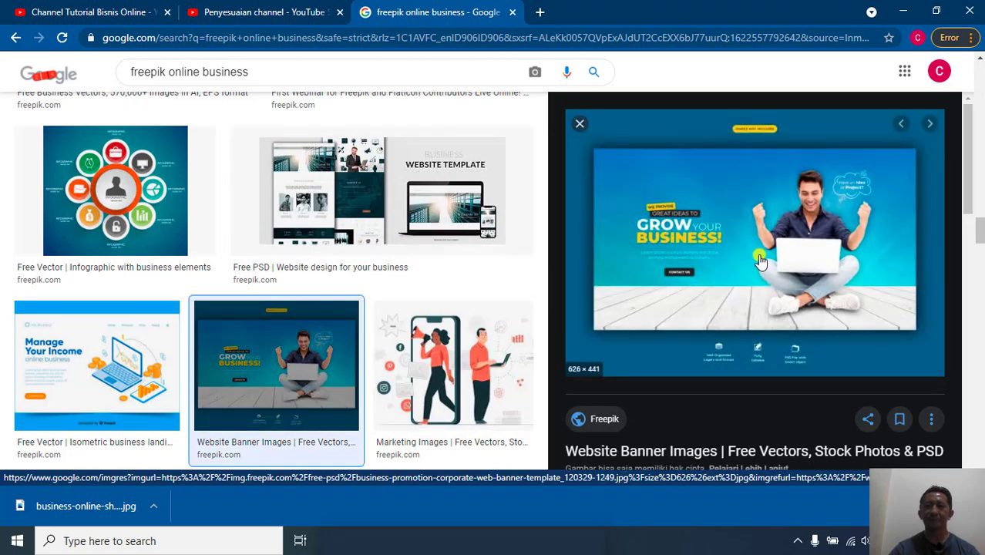
right_click(759, 261)
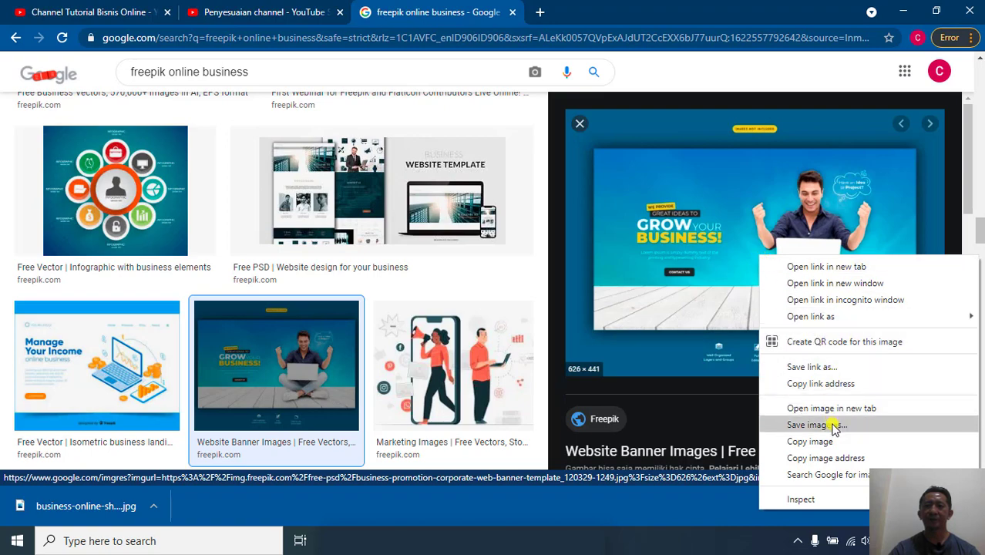
left_click(834, 426)
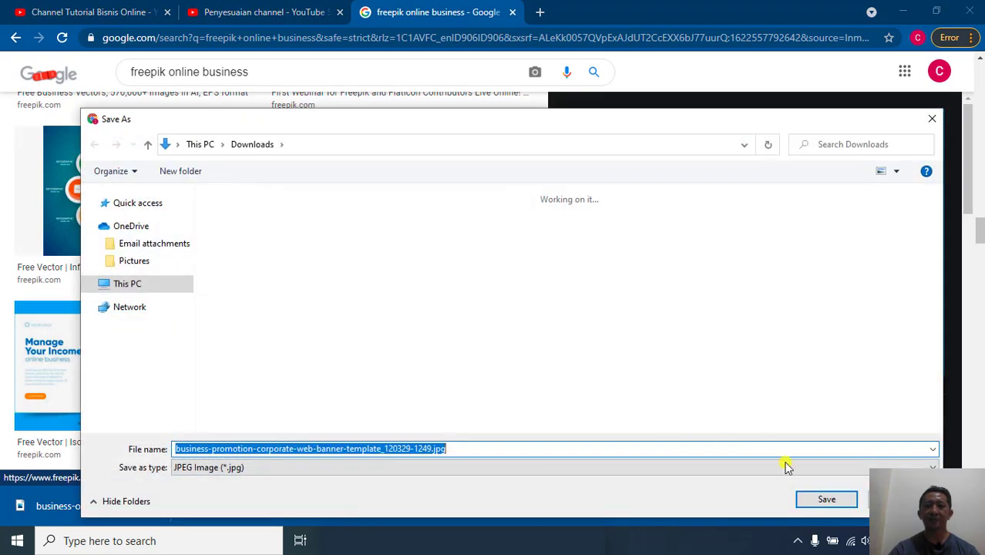
left_click(826, 499)
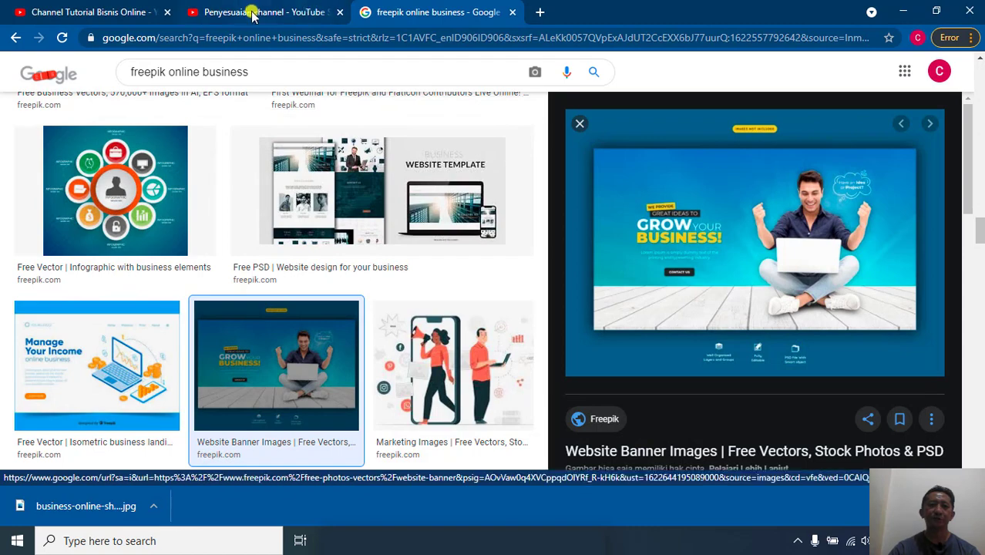
left_click(253, 16)
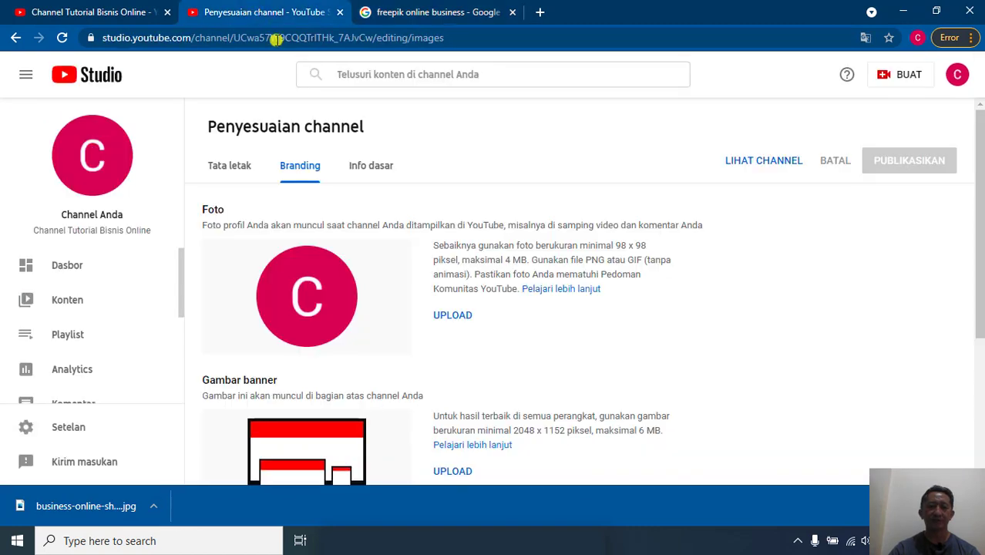
Upload the GROW YOUR BUSINESS banner as profile photo, cropped square around the man with laptop
left_click(463, 321)
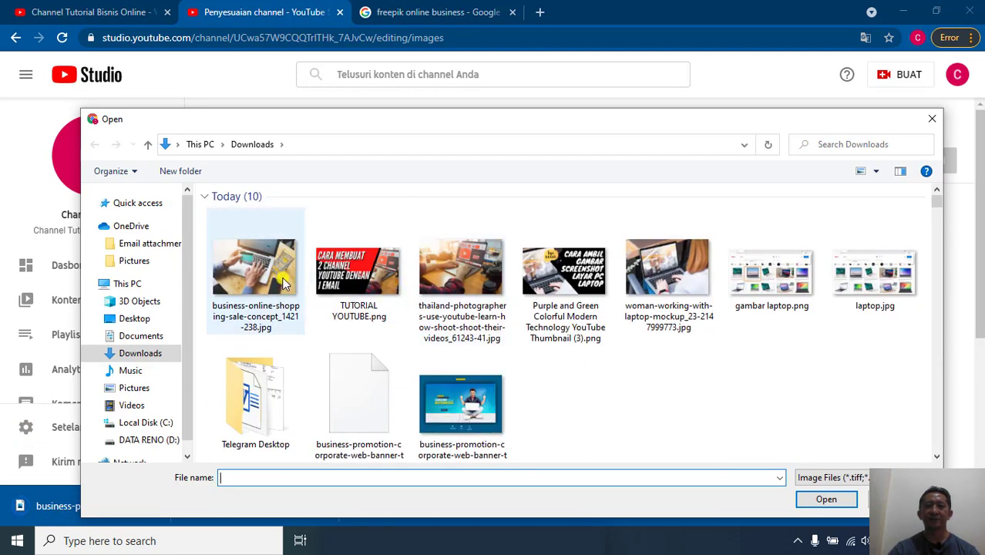
double_click(266, 257)
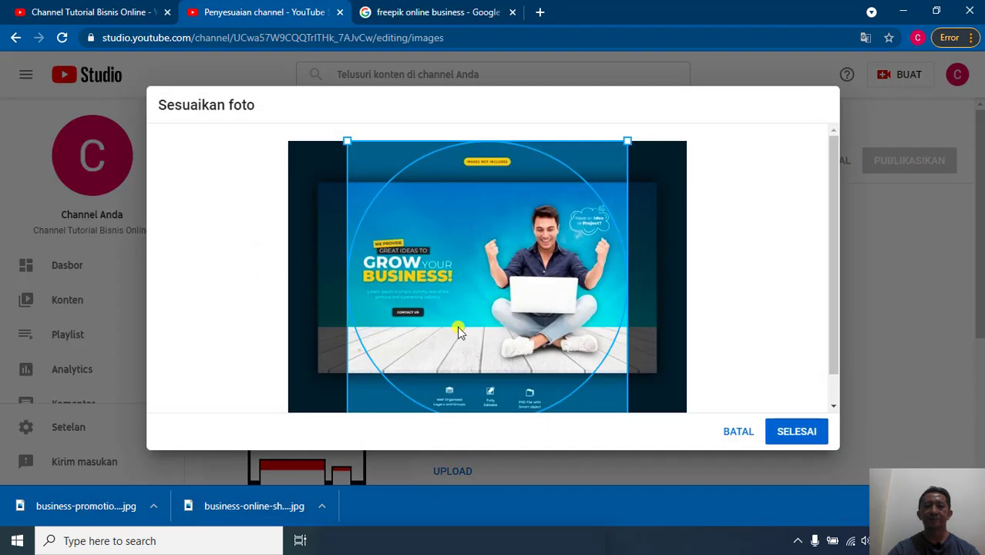
left_click_drag(457, 330, 486, 327)
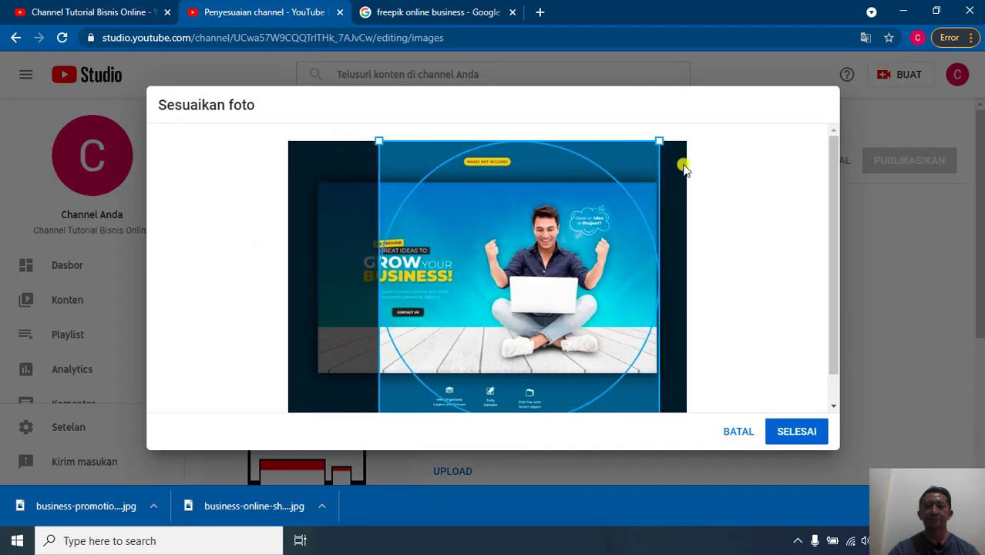
left_click_drag(659, 137, 539, 245)
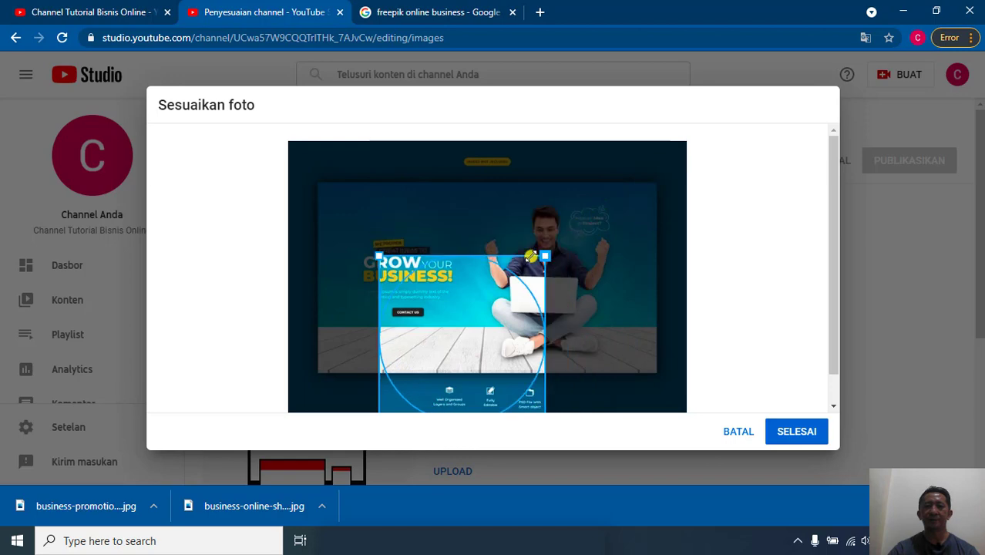
left_click_drag(503, 325, 557, 276)
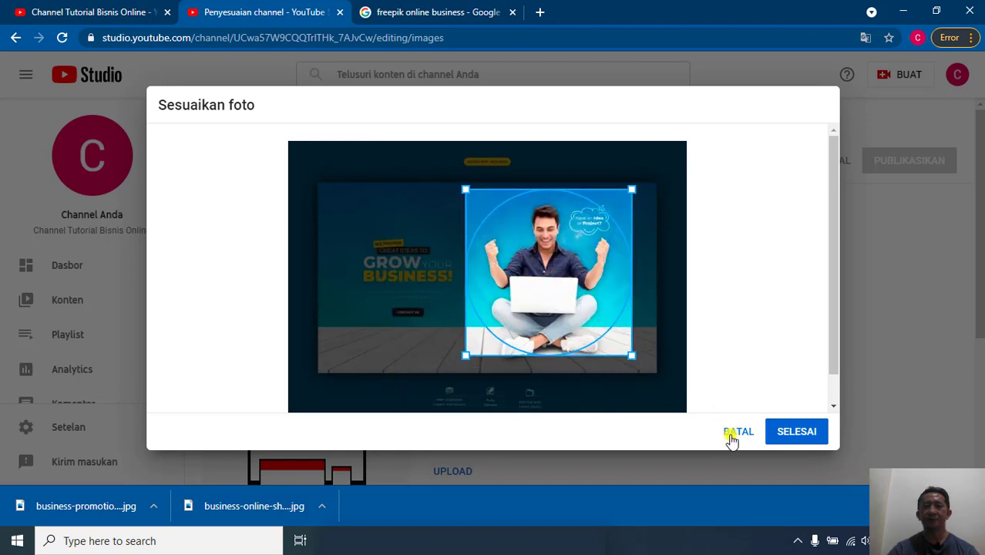
left_click(777, 428)
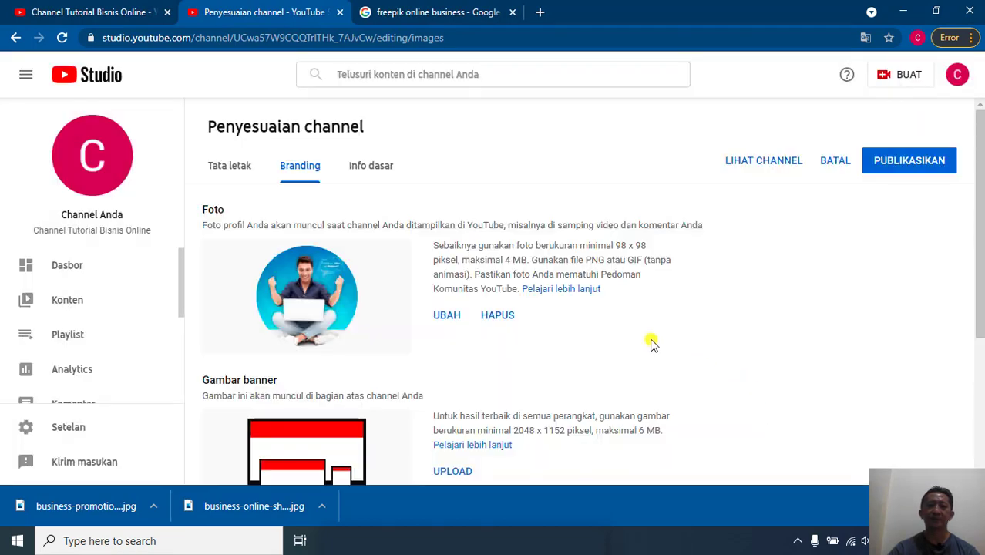
Open canva.com in a new Chrome tab
scroll(647, 341, "down", 2)
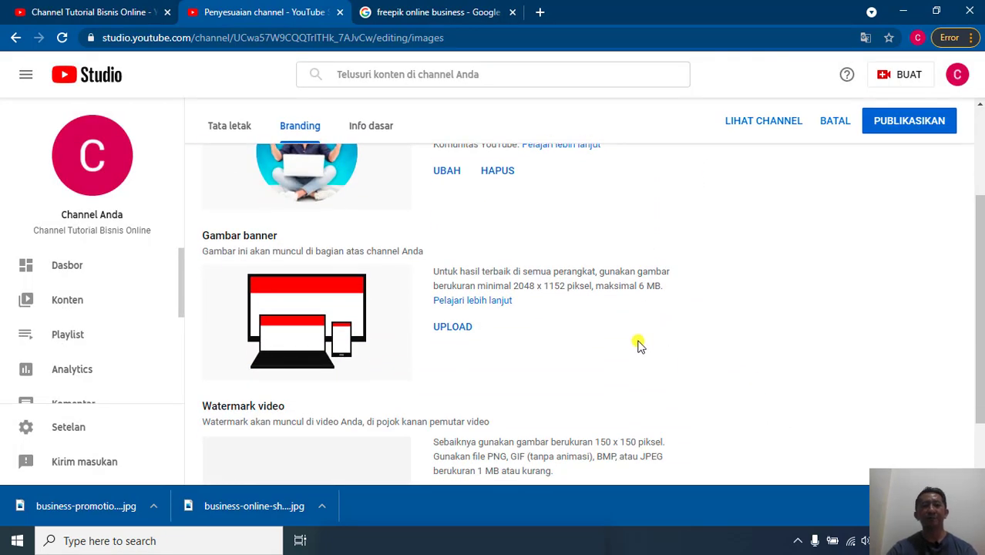
left_click(539, 11)
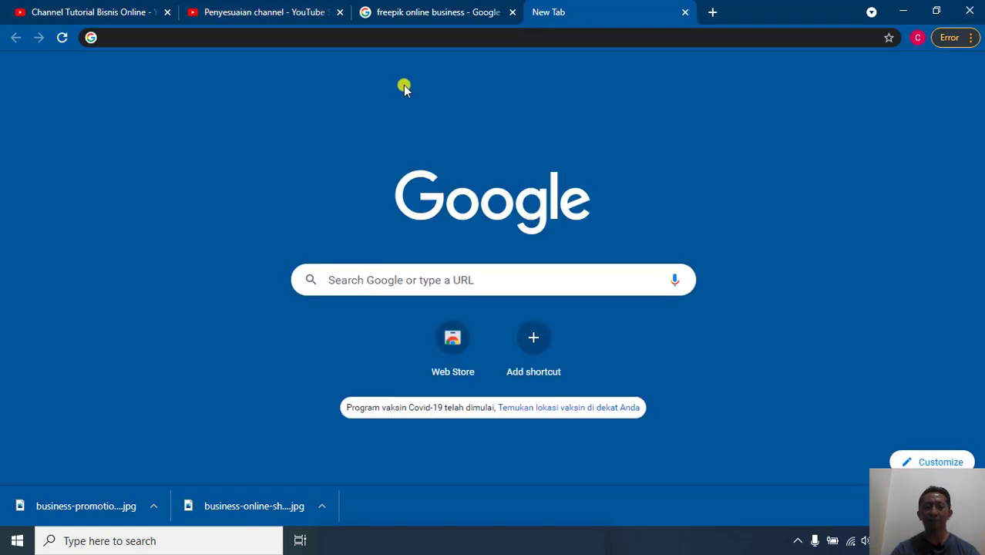
type("canva")
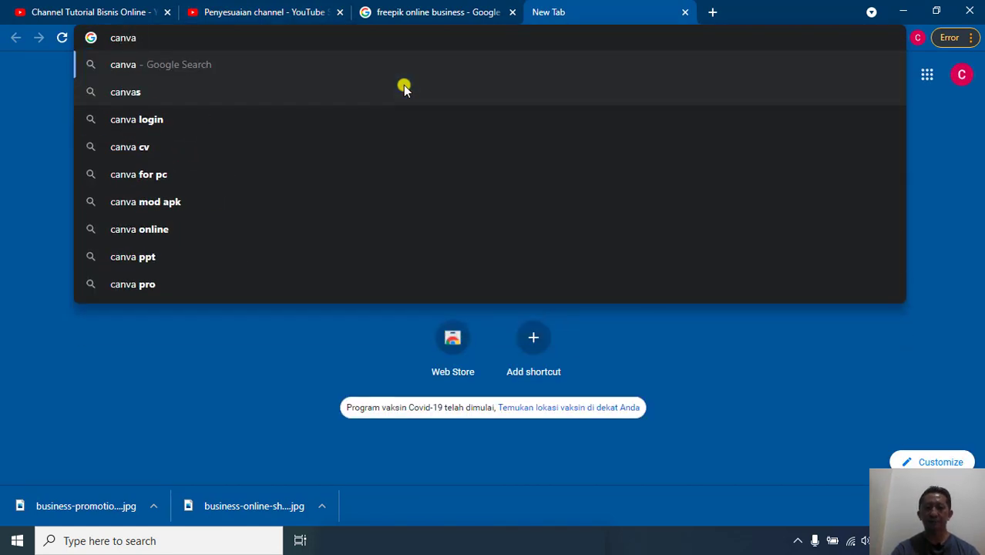
type(".com")
key("Return")
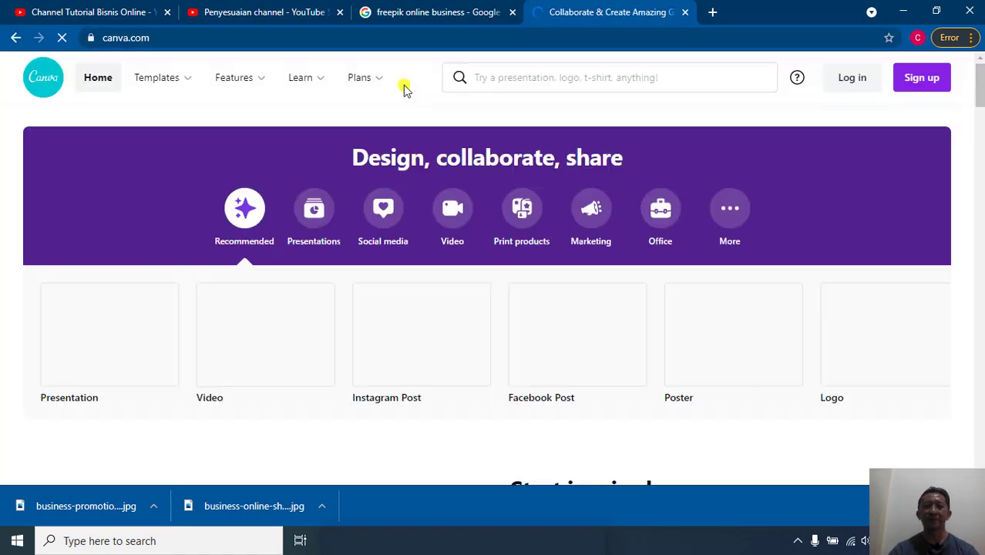
Sign up for Canva using the channel's Google account
left_click(927, 82)
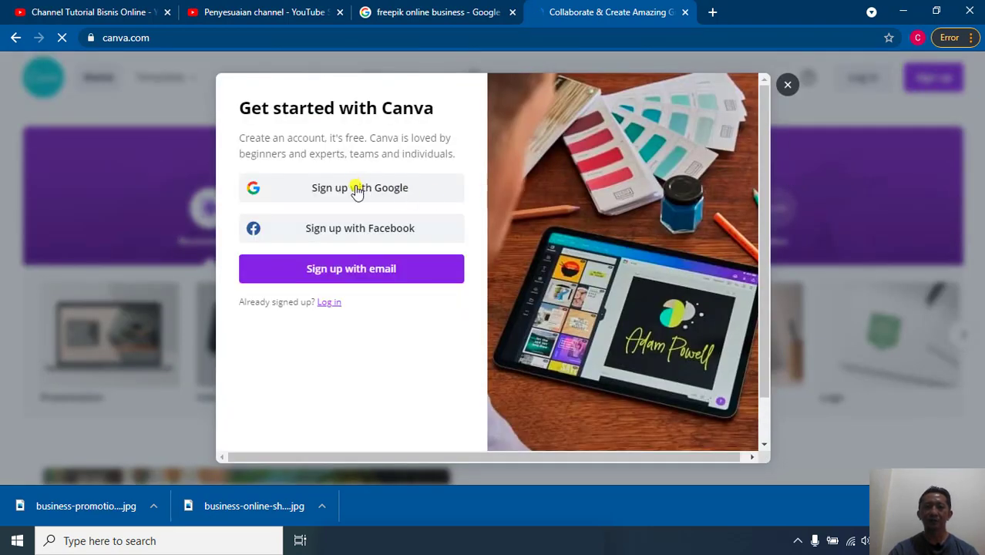
left_click(360, 191)
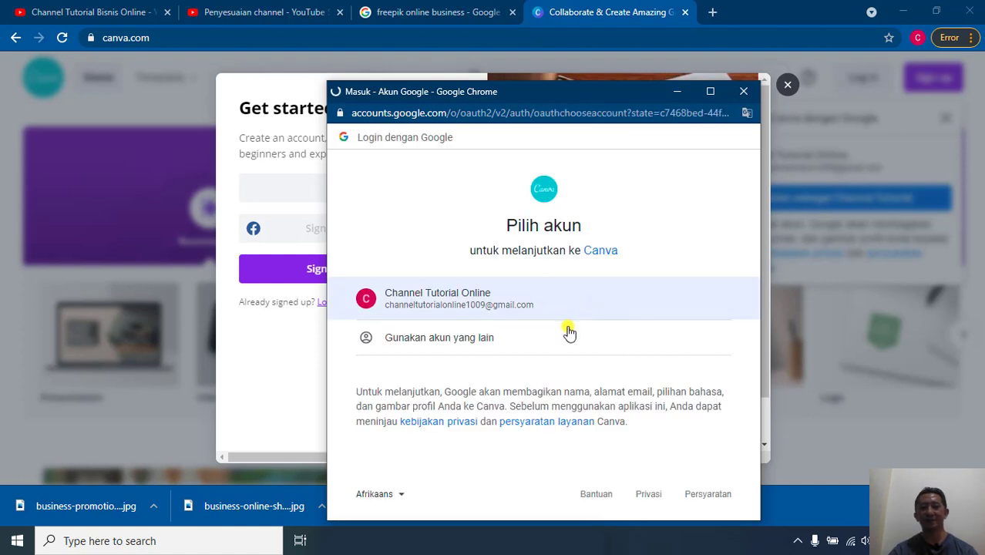
left_click(462, 307)
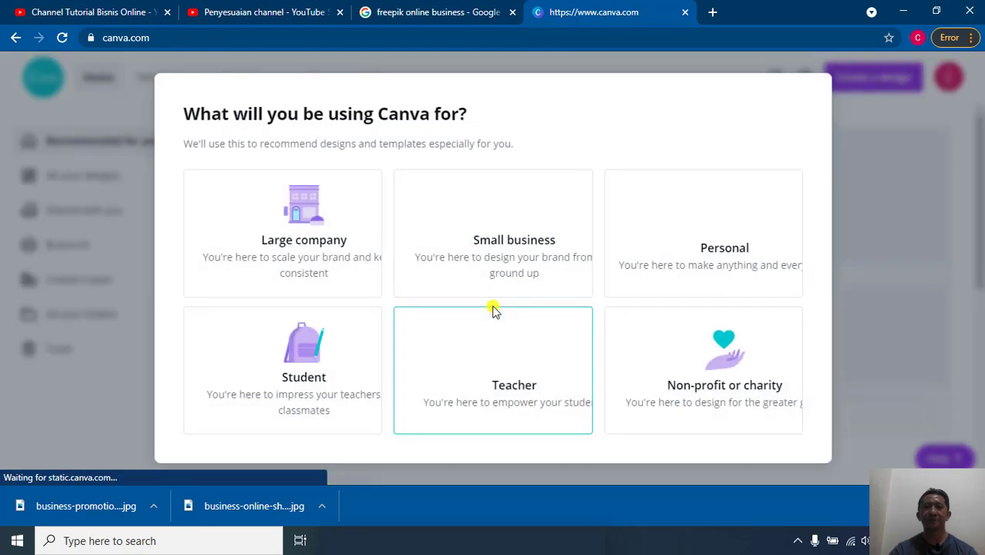
Choose Personal as the intended use and decline the Canva Pro offer
left_click(248, 243)
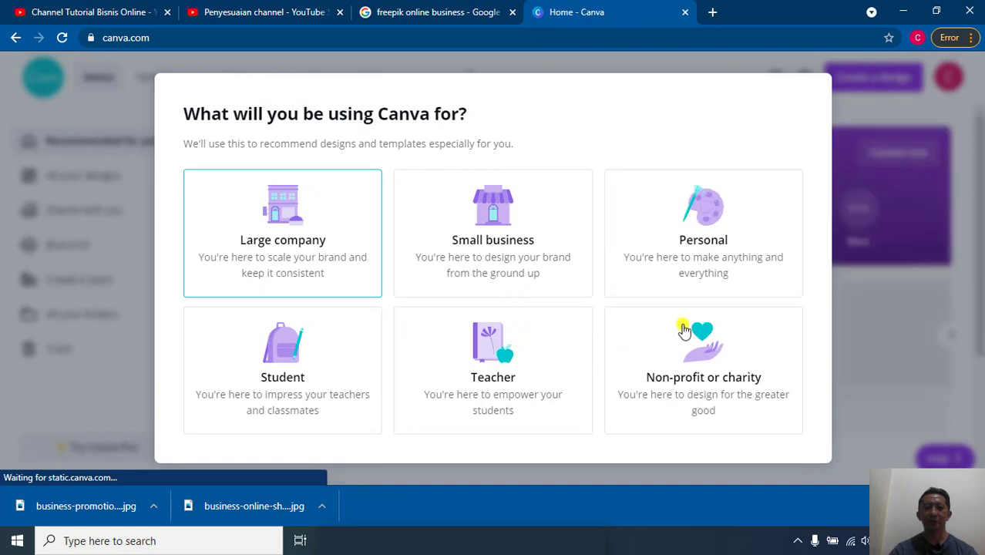
left_click(724, 229)
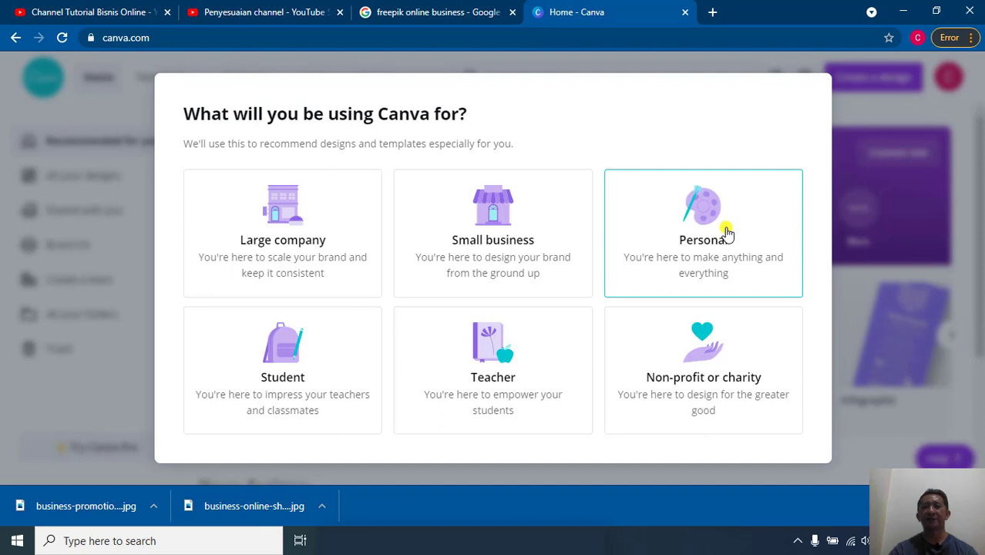
left_click(727, 233)
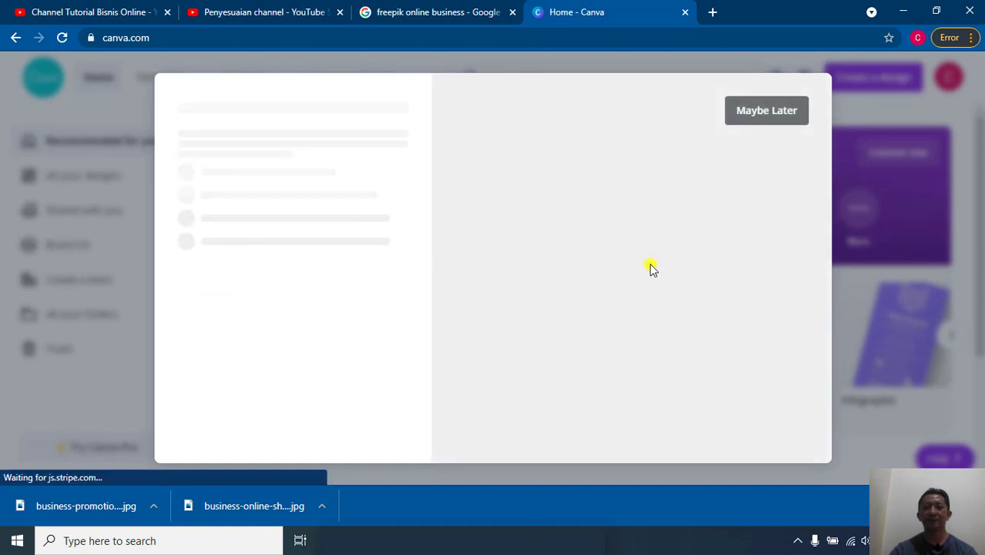
left_click(774, 112)
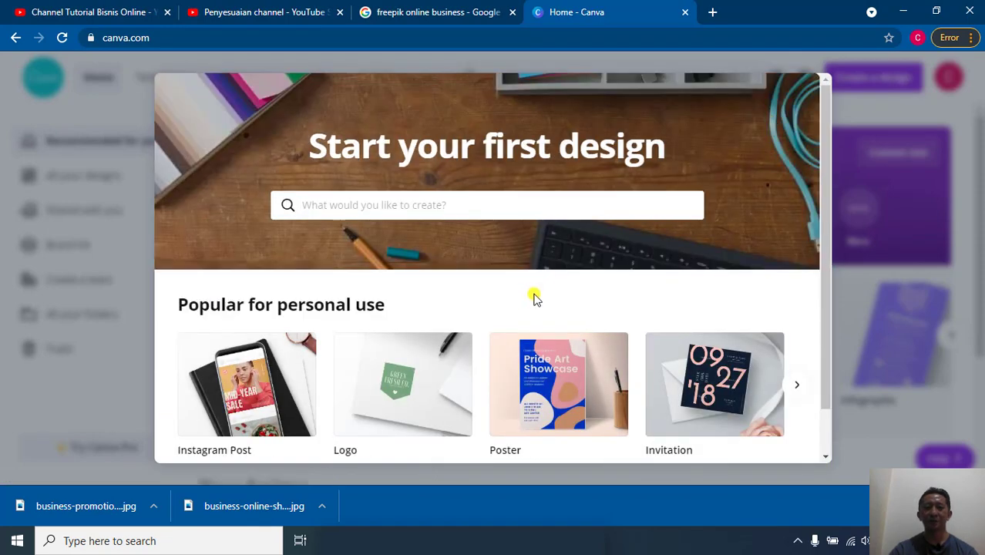
Search 'youtube cover' and create a blank 2560 × 1440 px YouTube Channel Art design
left_click(393, 205)
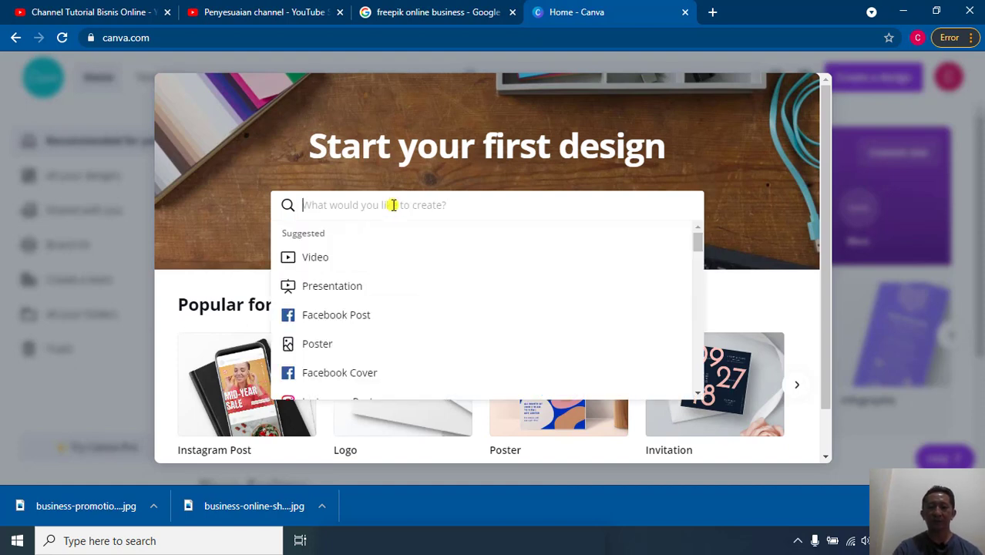
type("youtu")
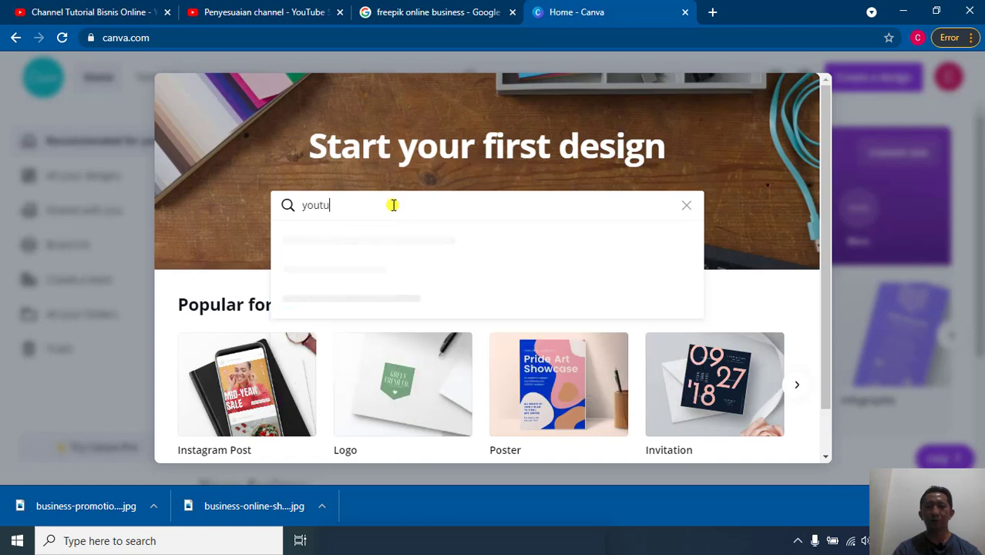
type("be cover")
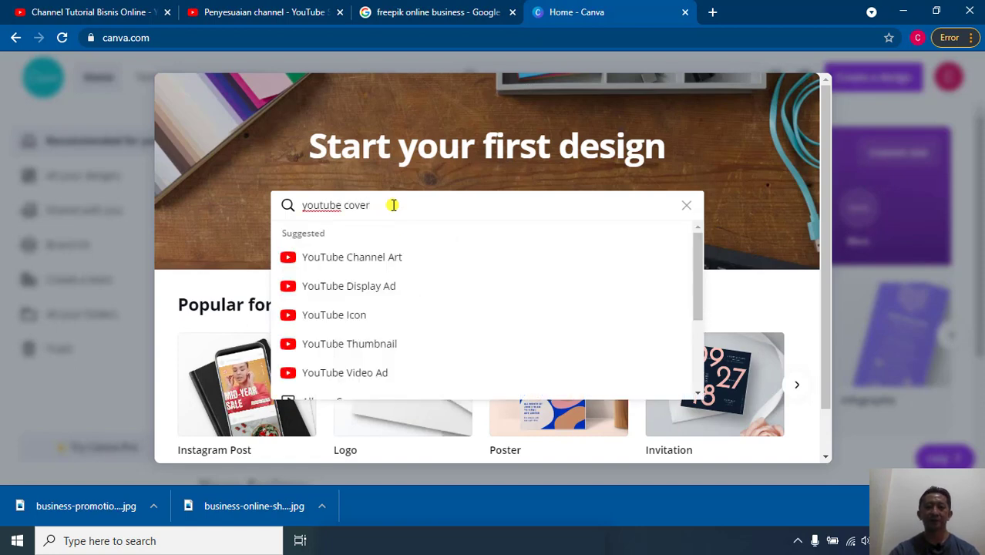
scroll(410, 304, "down", 1)
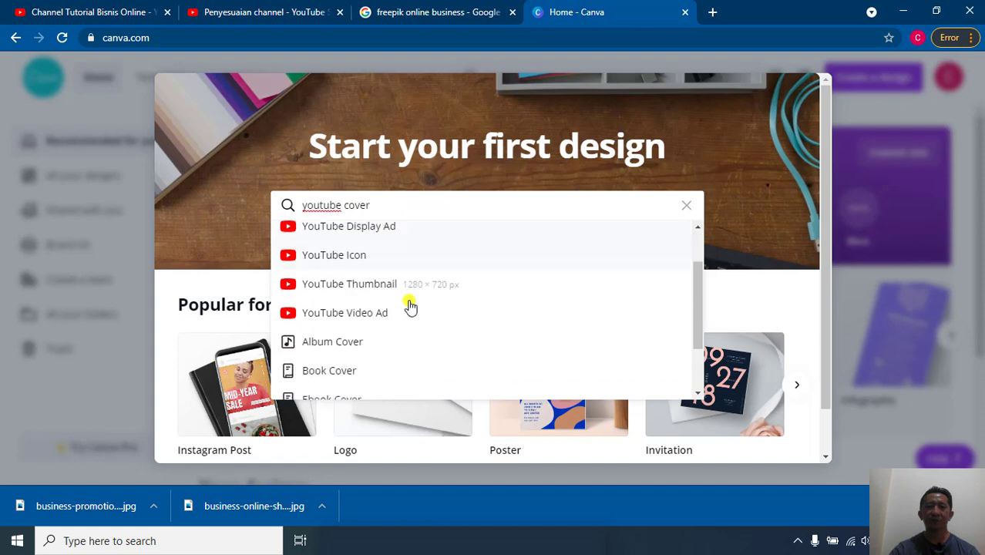
scroll(411, 306, "down", 1)
scroll(410, 303, "up", 2)
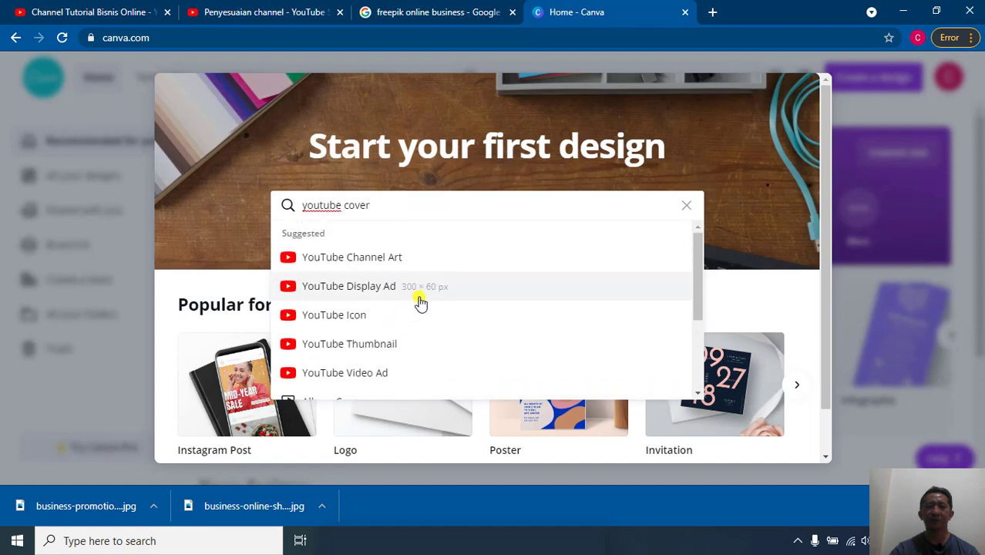
left_click(388, 266)
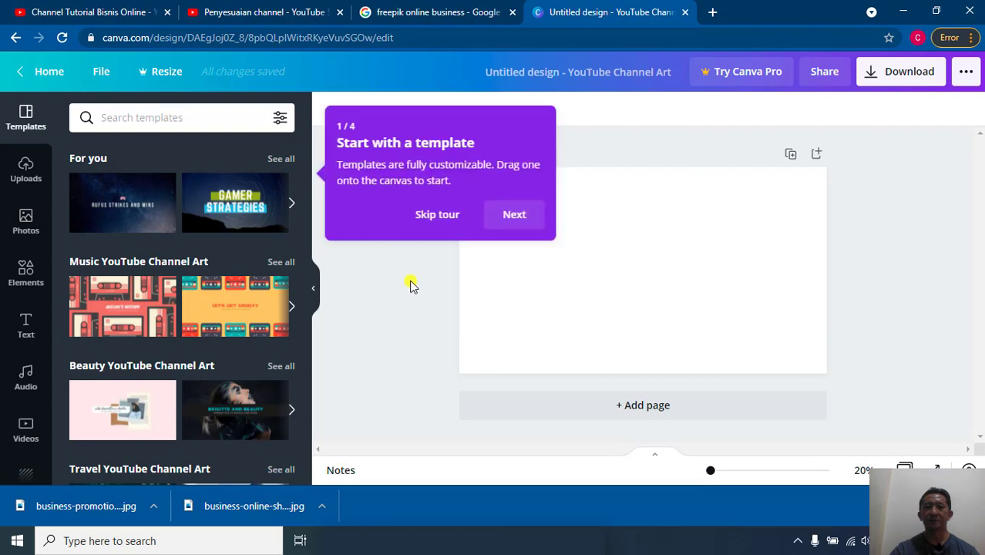
Apply the dark 'A Gamer's Adventures' template to the blank channel art and skip the tour
scroll(206, 258, "down", 6)
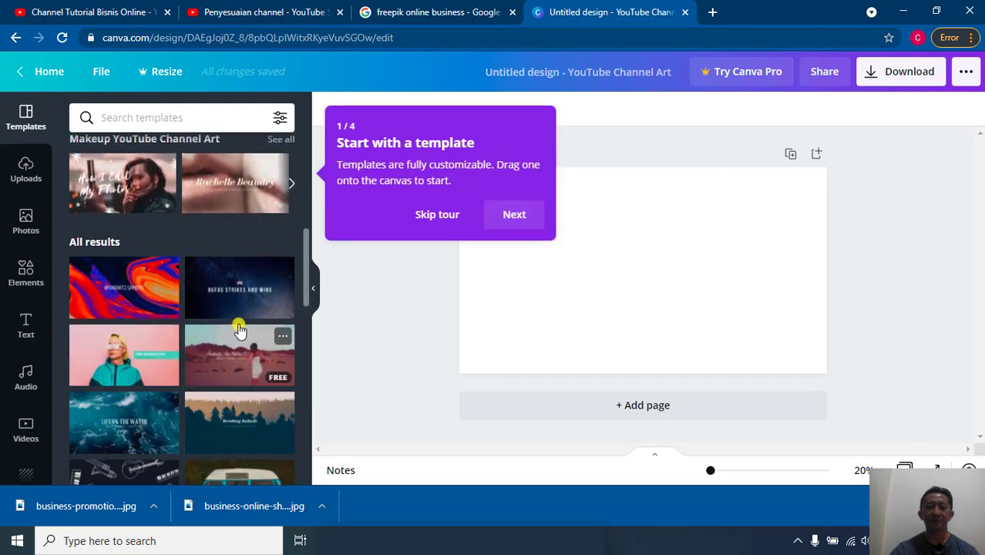
scroll(245, 319, "down", 2)
scroll(251, 319, "down", 2)
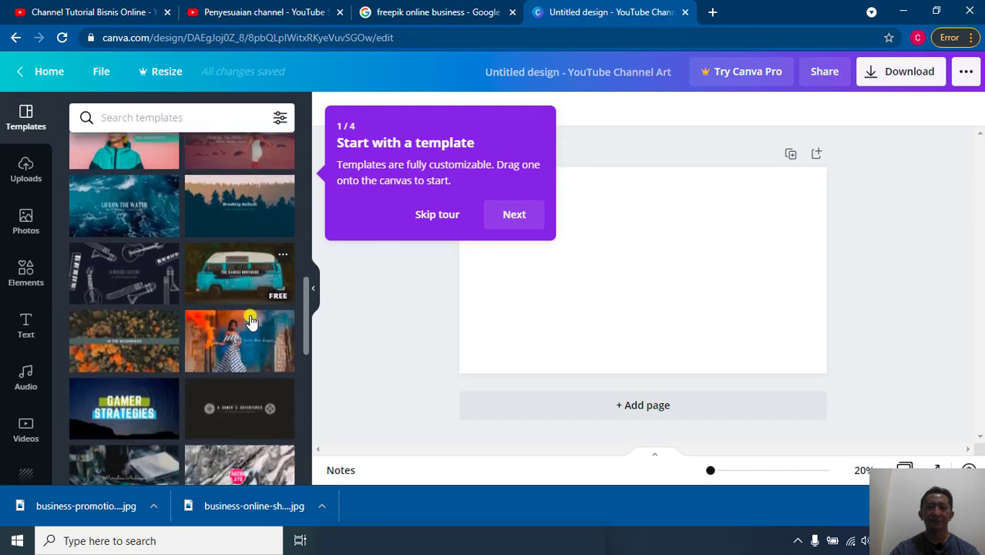
scroll(246, 327, "down", 1)
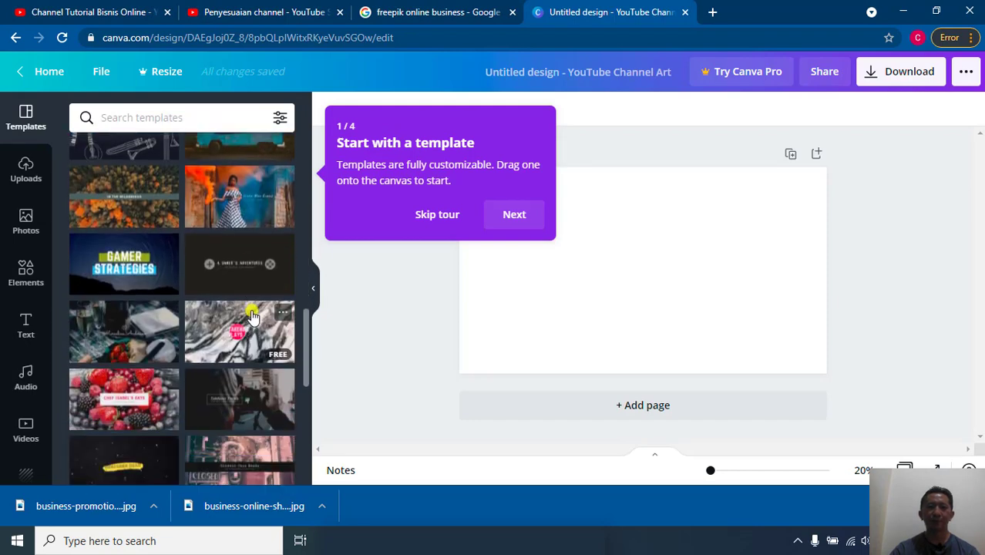
left_click(249, 268)
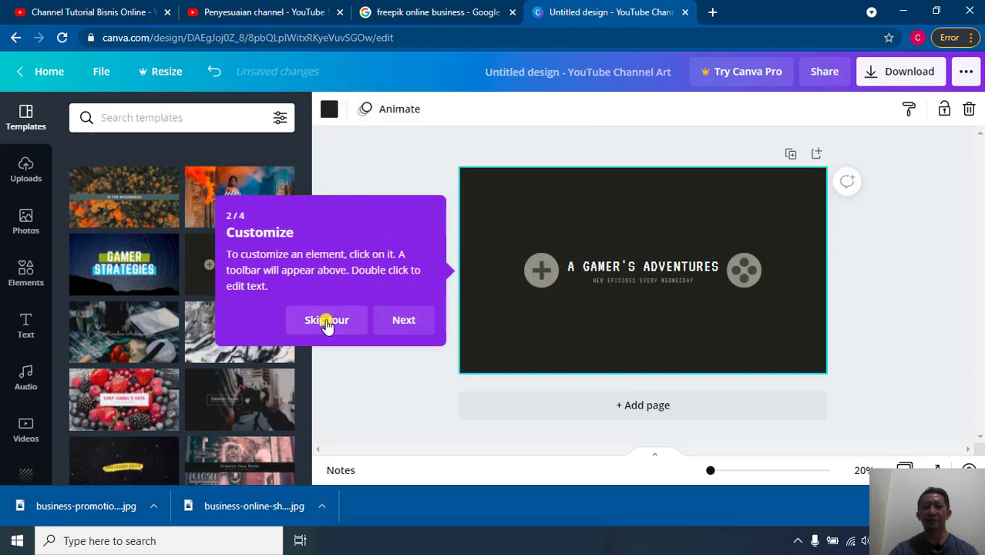
left_click(326, 321)
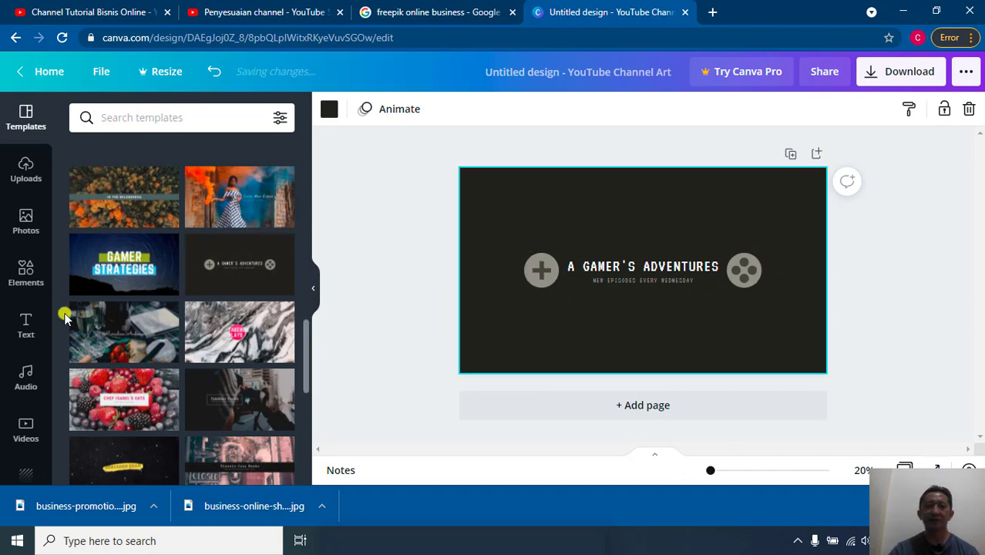
Add a circular frame from an Elements search for 'fram' to the banner
left_click(25, 327)
left_click(358, 279)
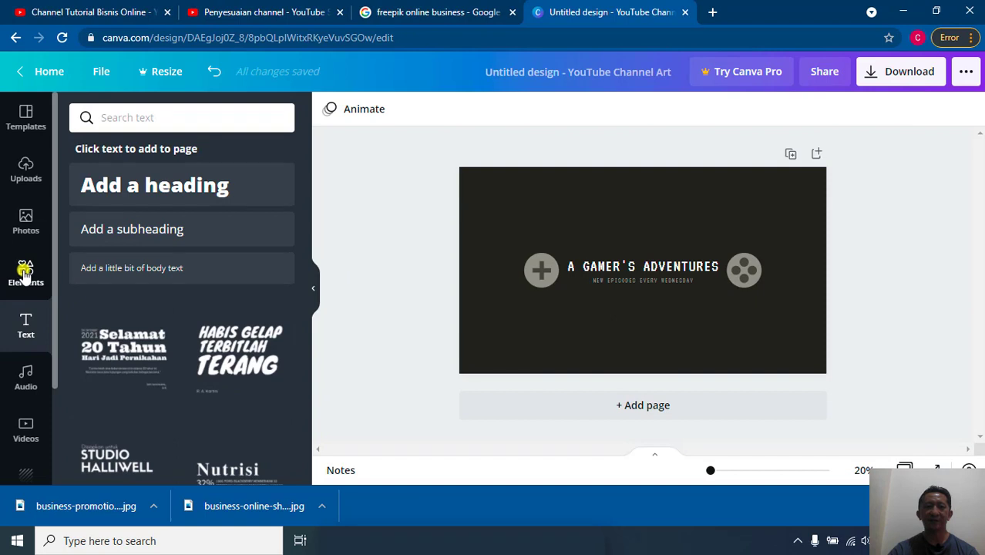
left_click(25, 271)
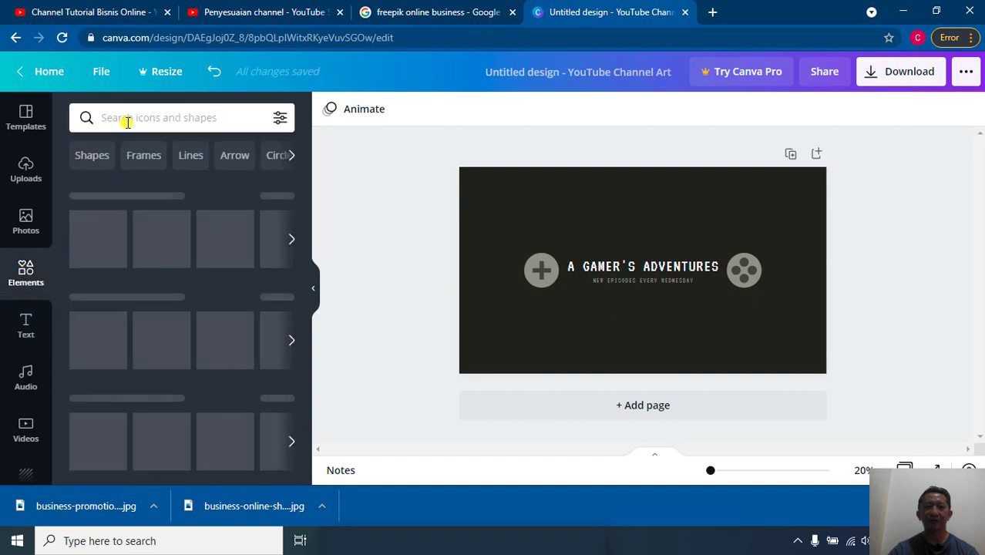
left_click(126, 121)
type("fram")
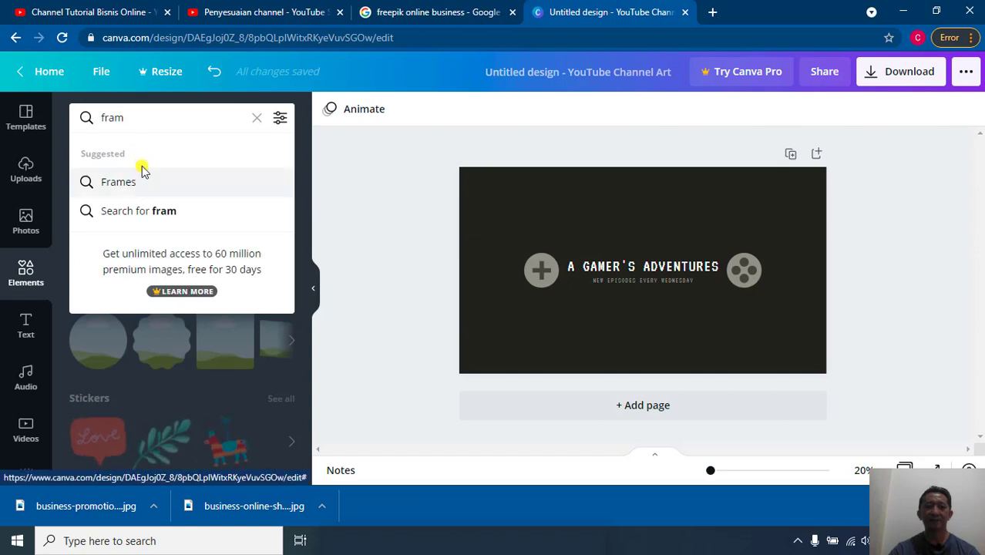
left_click(141, 171)
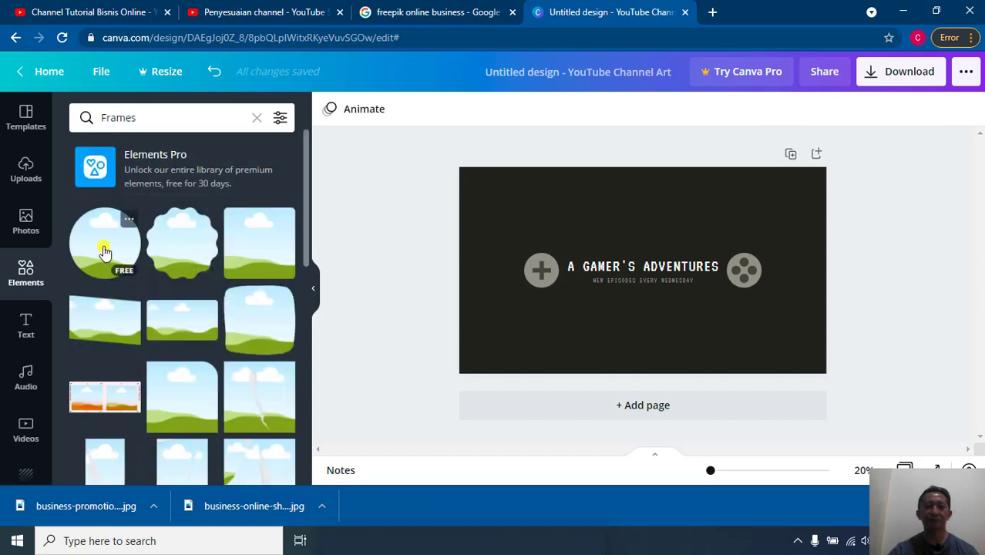
left_click(105, 252)
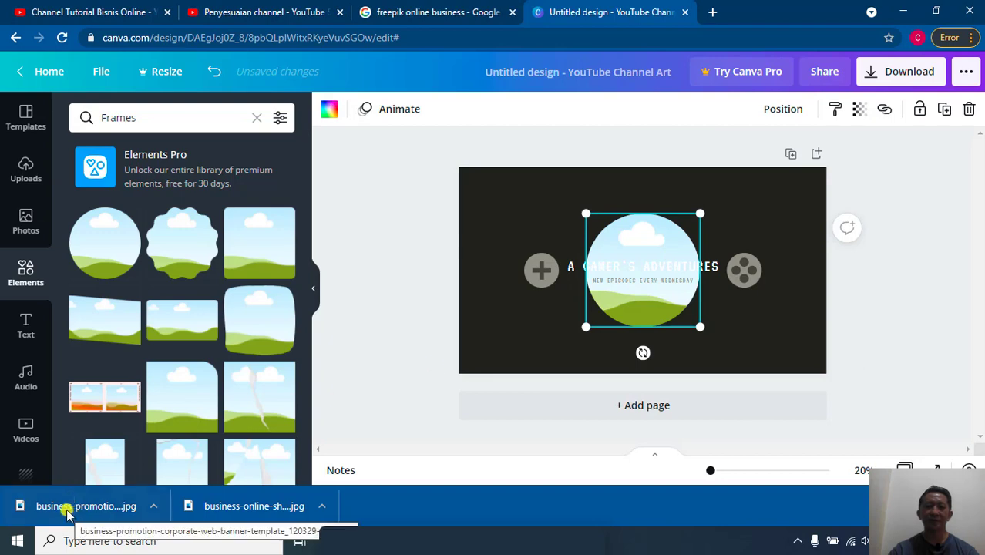
Place the business promotion photo inside the circle, cropped so the person fills it
left_click_drag(37, 508, 493, 349)
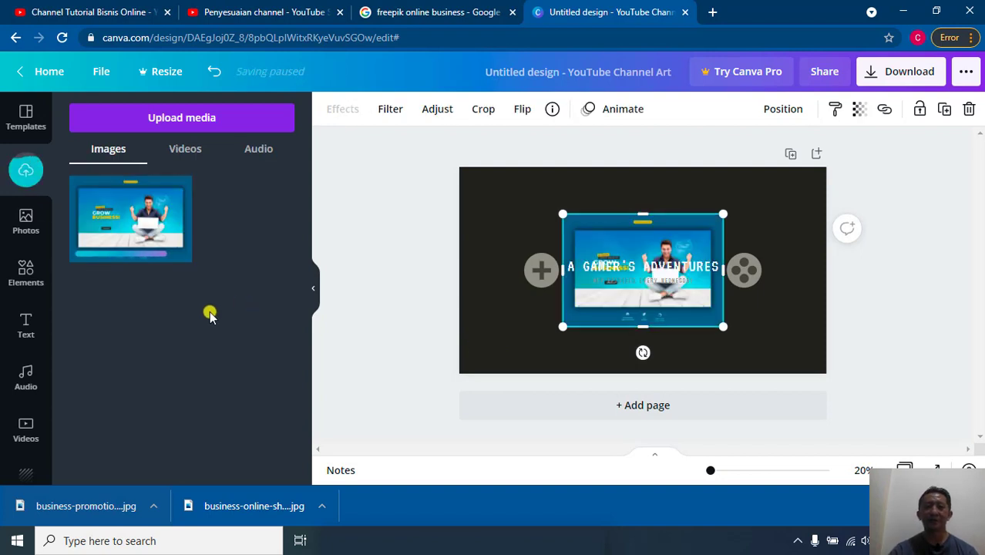
left_click_drag(692, 245, 633, 297)
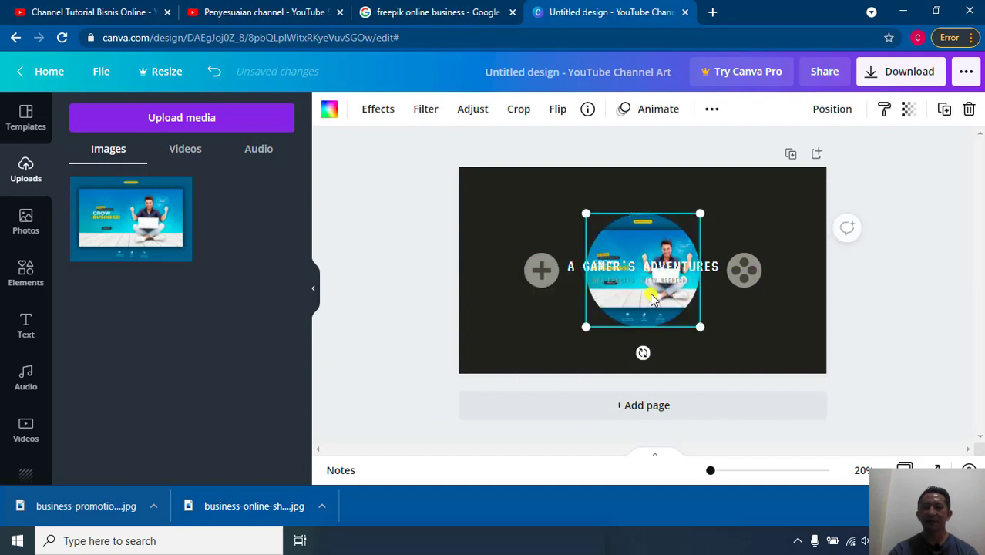
double_click(652, 299)
left_click(827, 345)
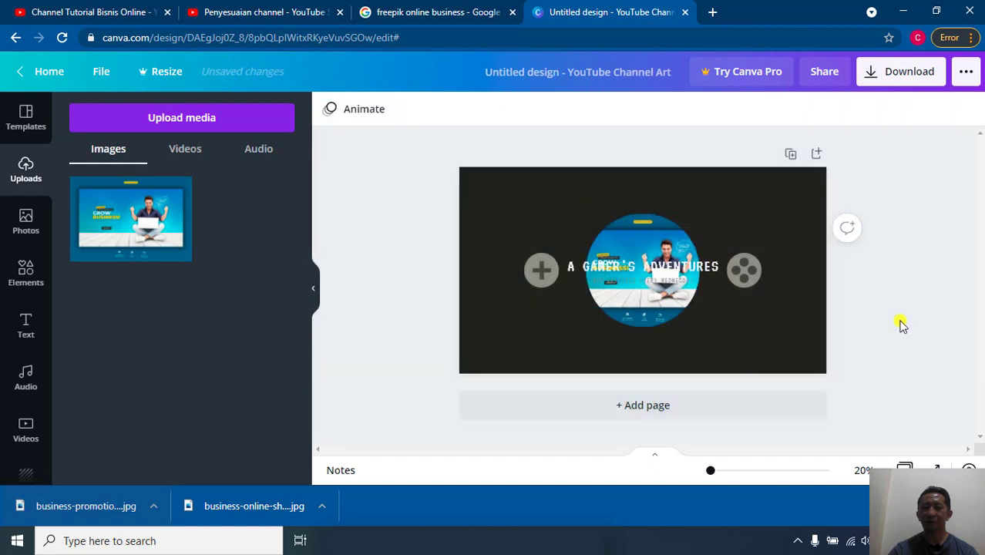
double_click(651, 306)
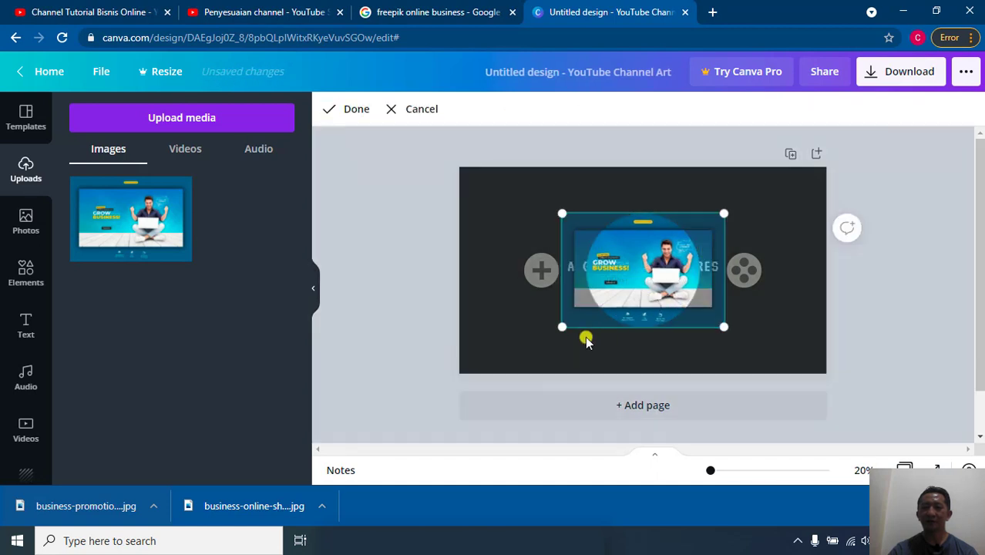
left_click_drag(563, 327, 453, 387)
left_click_drag(573, 352, 584, 316)
key("Return")
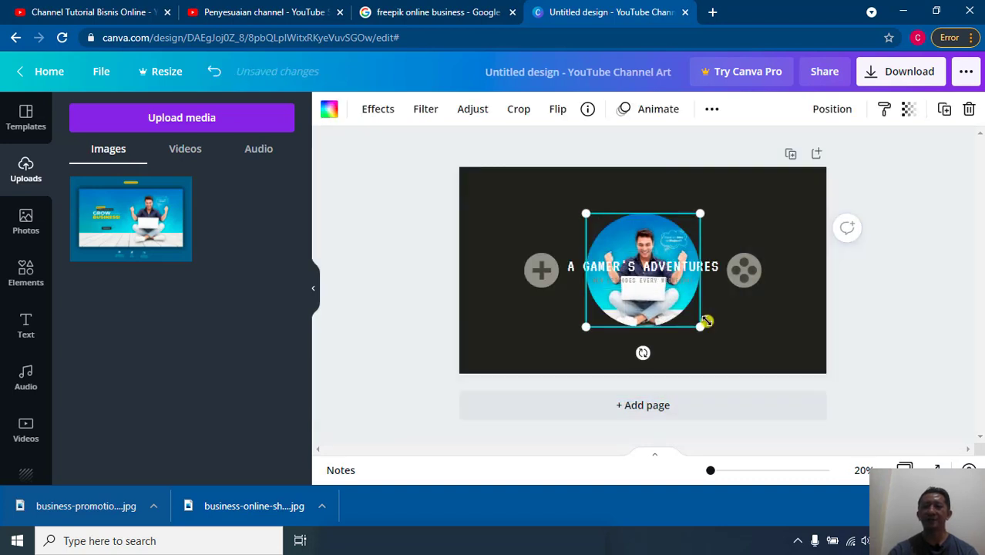
Move the circular photo left of the title and shrink it to about 317 × 317
left_click(699, 310)
left_click_drag(694, 304, 588, 305)
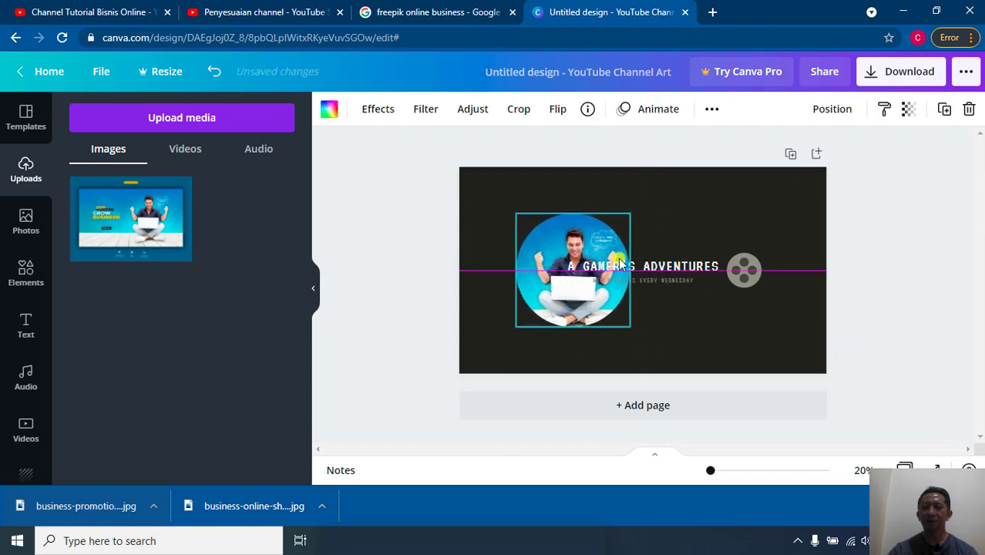
left_click_drag(631, 213, 562, 272)
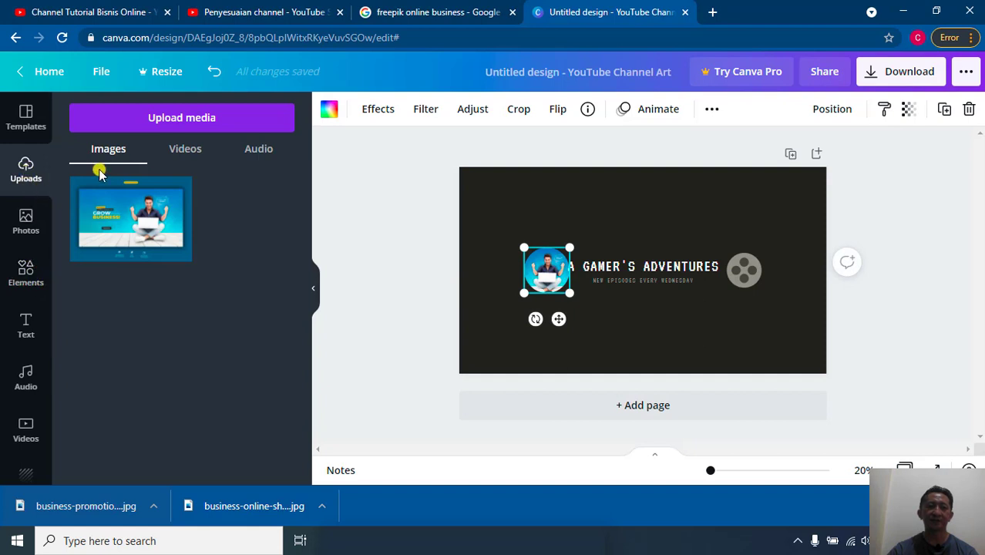
Add a heading to the banner and change its text to 'Channel Tutorial Bisnis Online'
left_click(25, 324)
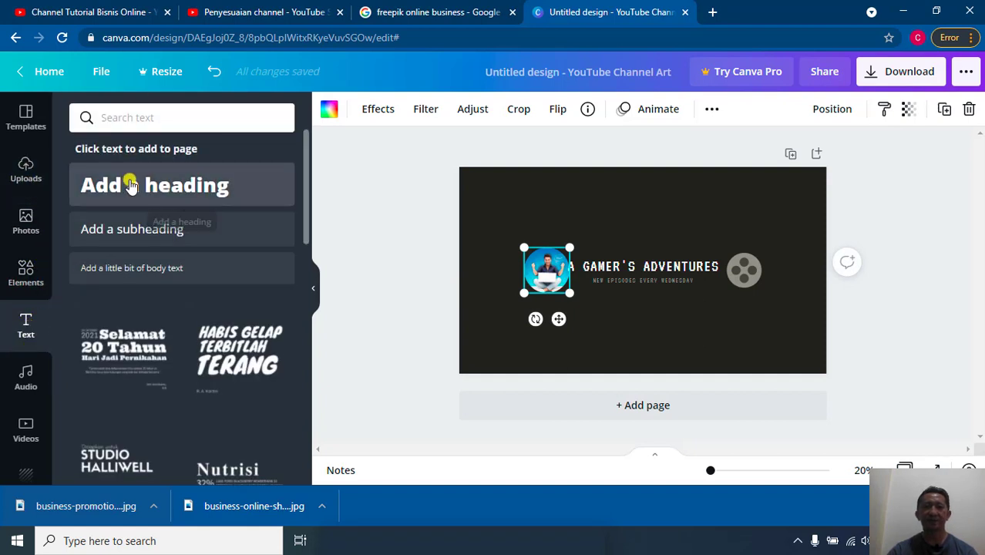
left_click(162, 190)
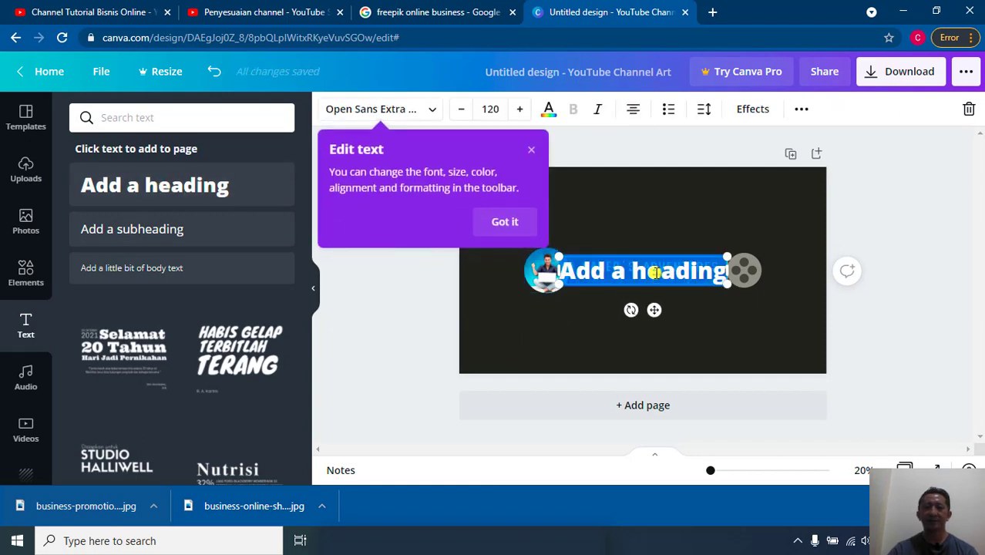
left_click(505, 221)
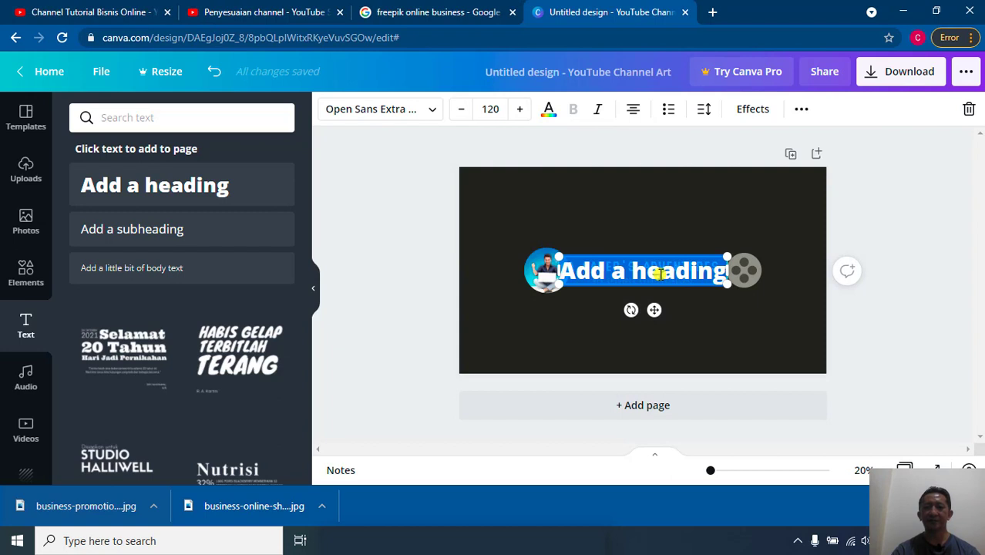
double_click(634, 270)
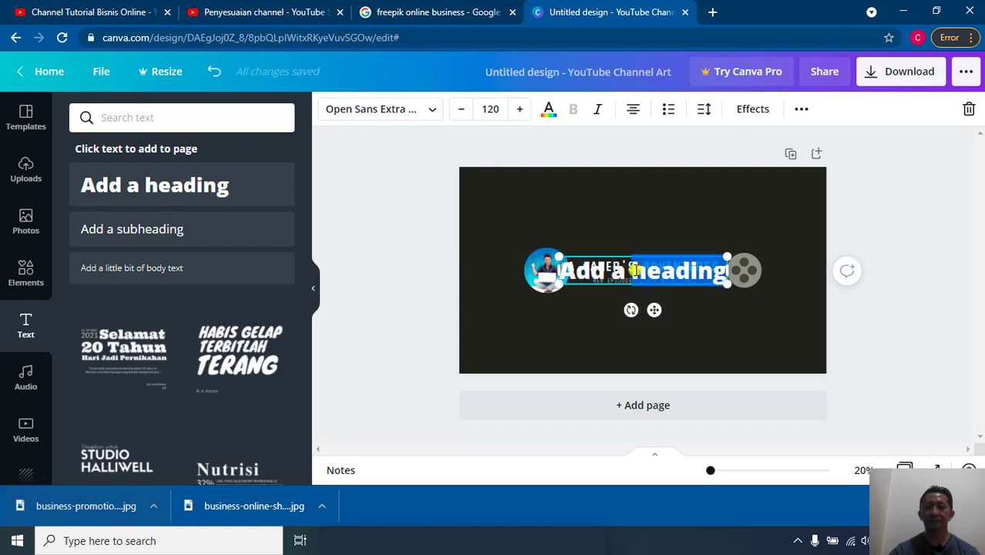
triple_click(635, 271)
type("Cha")
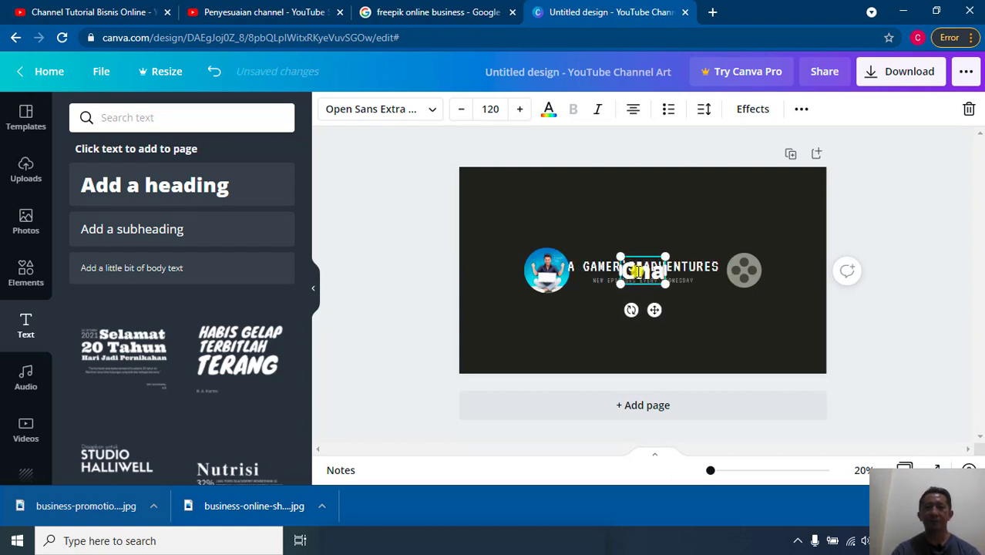
type("nnel Tutori")
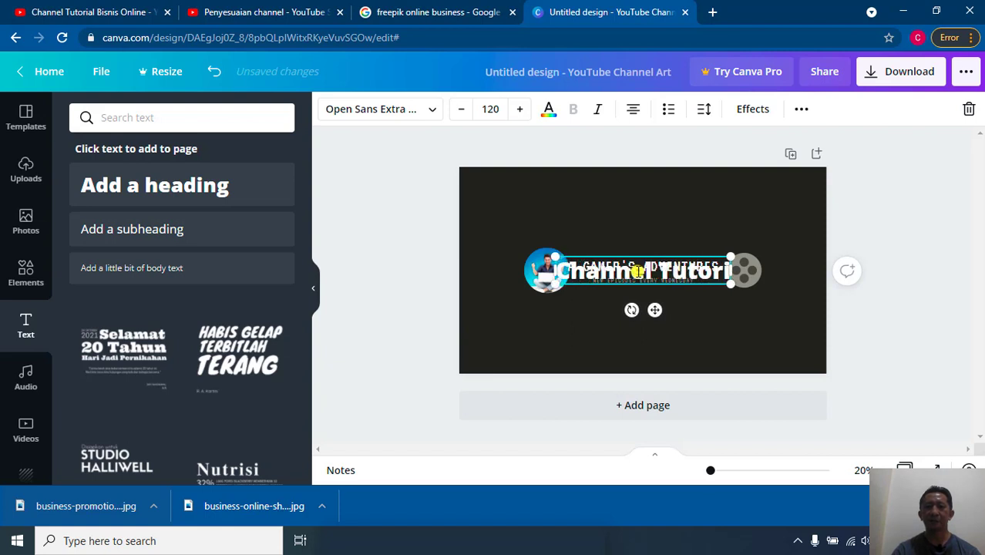
type("al Bisnis Online")
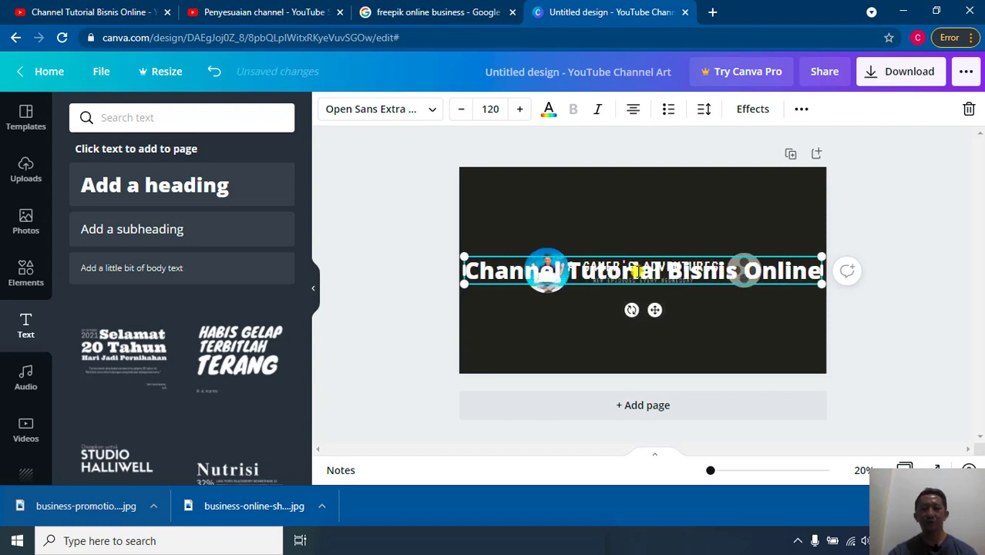
key("ctrl+a")
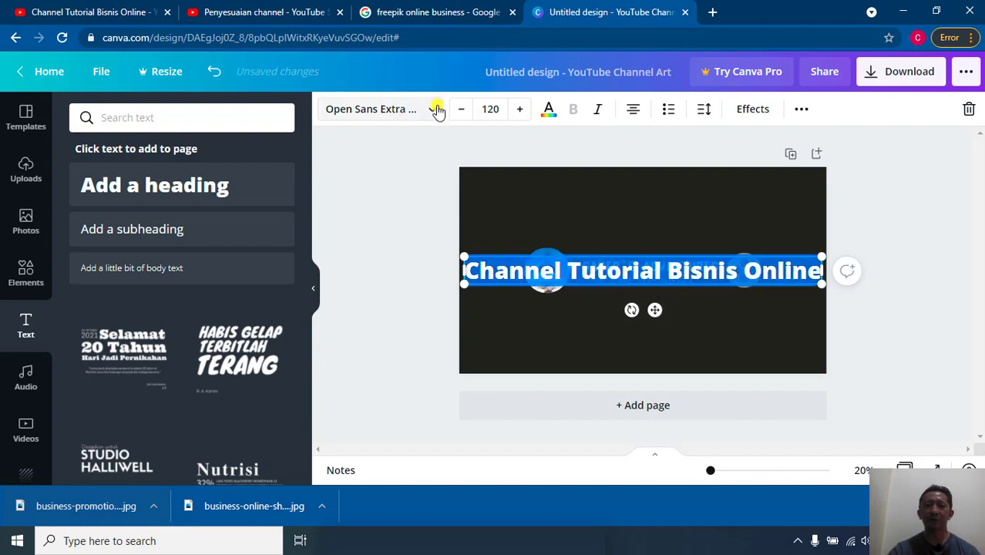
Set the new heading's font to Anton at size 88.6
left_click(433, 110)
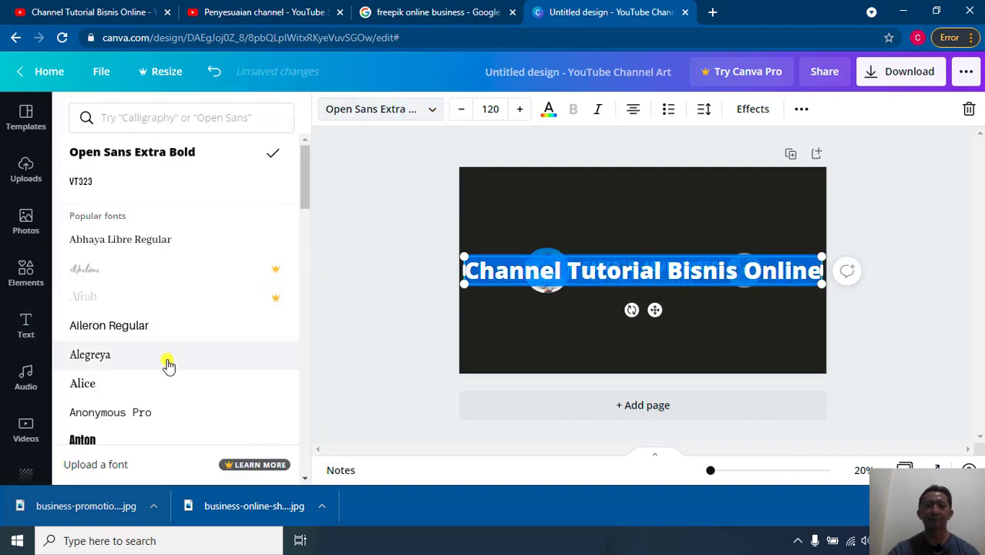
scroll(139, 366, "down", 1)
left_click(111, 368)
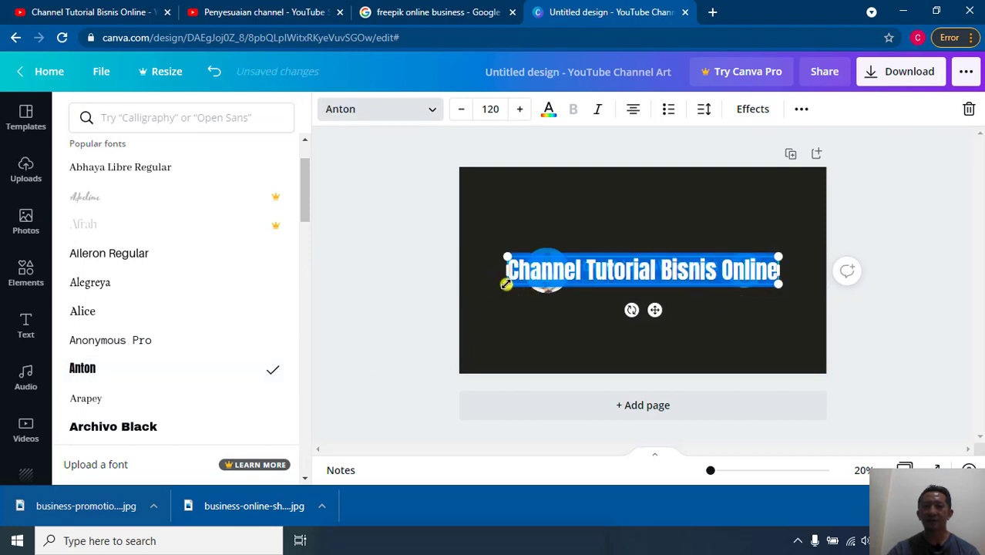
left_click_drag(547, 275, 672, 294)
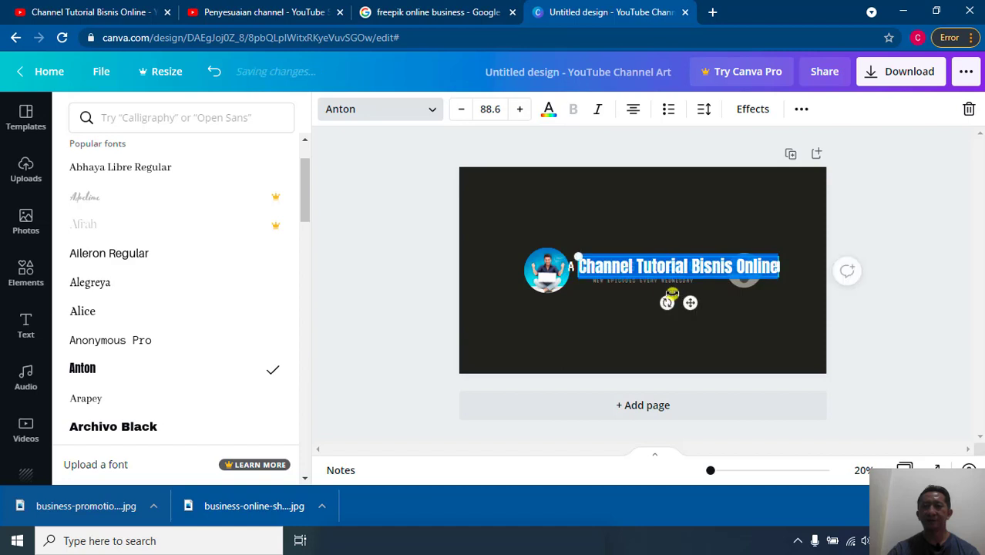
Move the heading above the old title and delete the 'A GAMER'S ADVENTURES' text
left_click(742, 266)
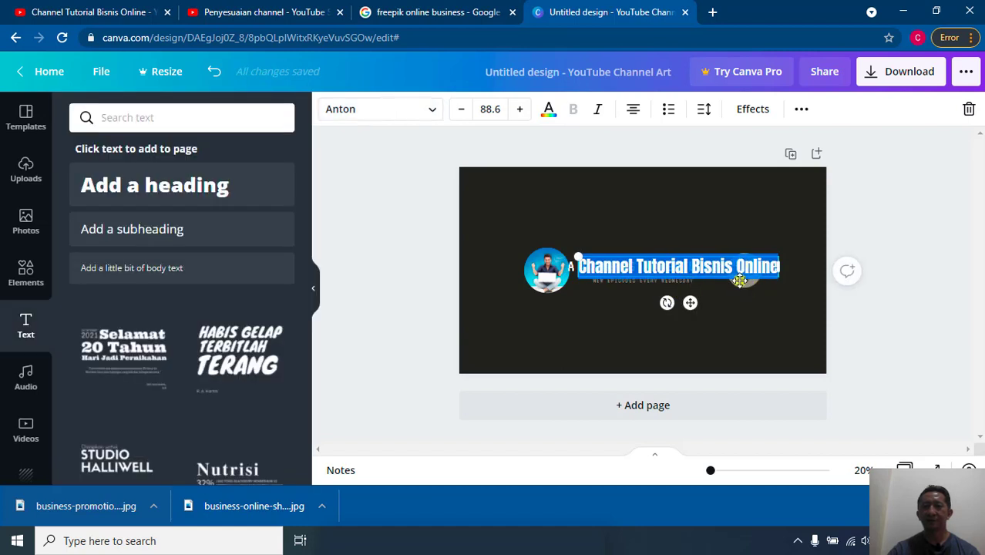
left_click_drag(725, 282, 716, 239)
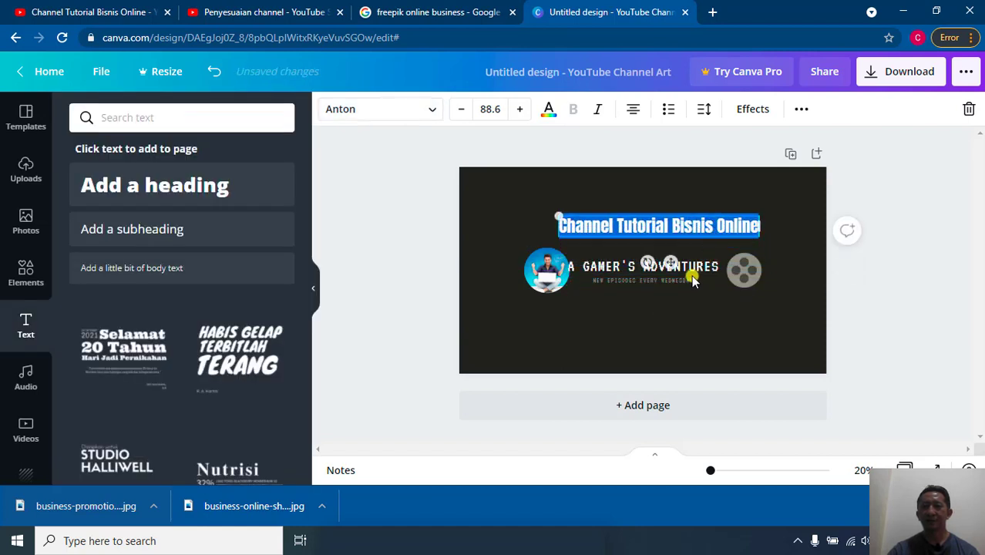
left_click(692, 279)
key("Delete")
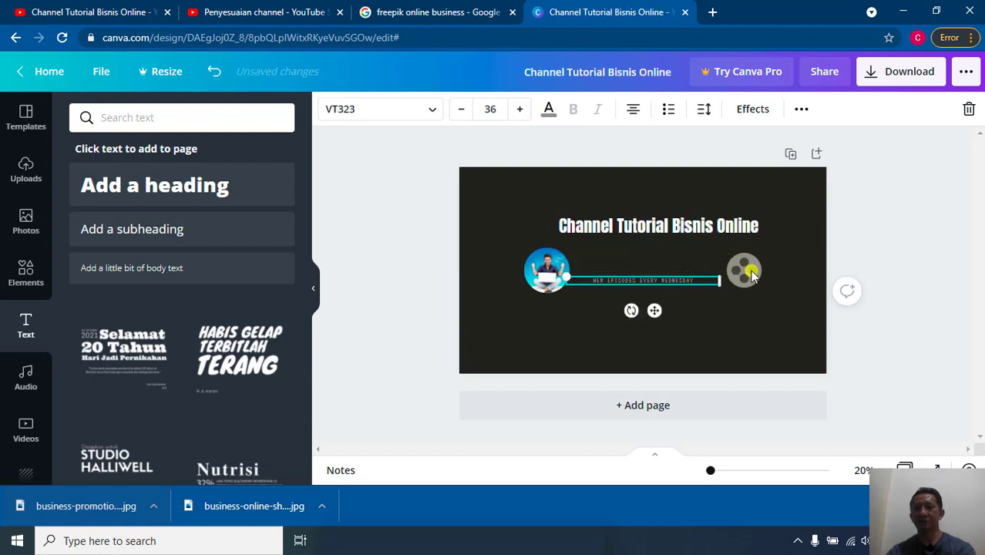
Delete the leftover subtitle line and the film-reel icon
key("Delete")
left_click(744, 274)
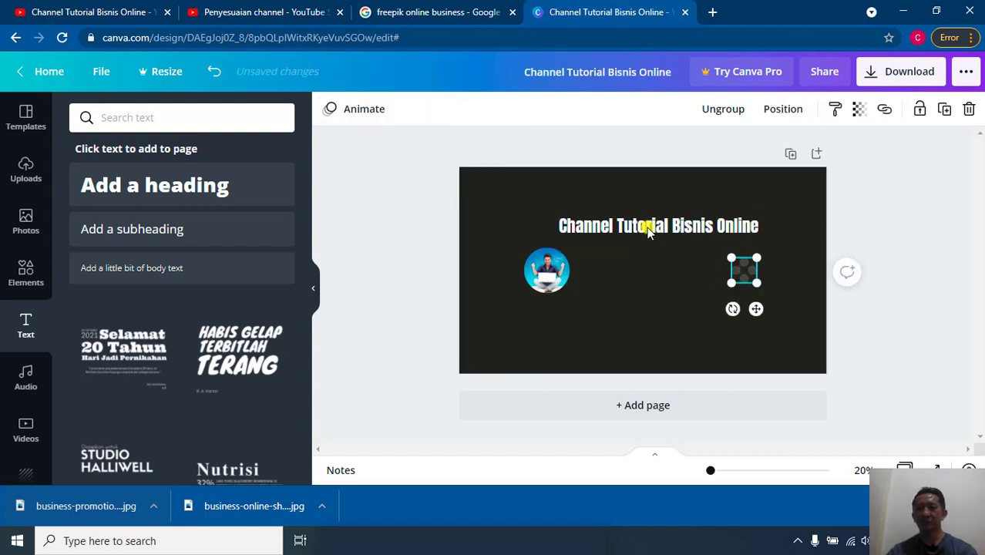
key("Delete")
Position the channel heading right beside the circular photo
left_click_drag(651, 228, 662, 263)
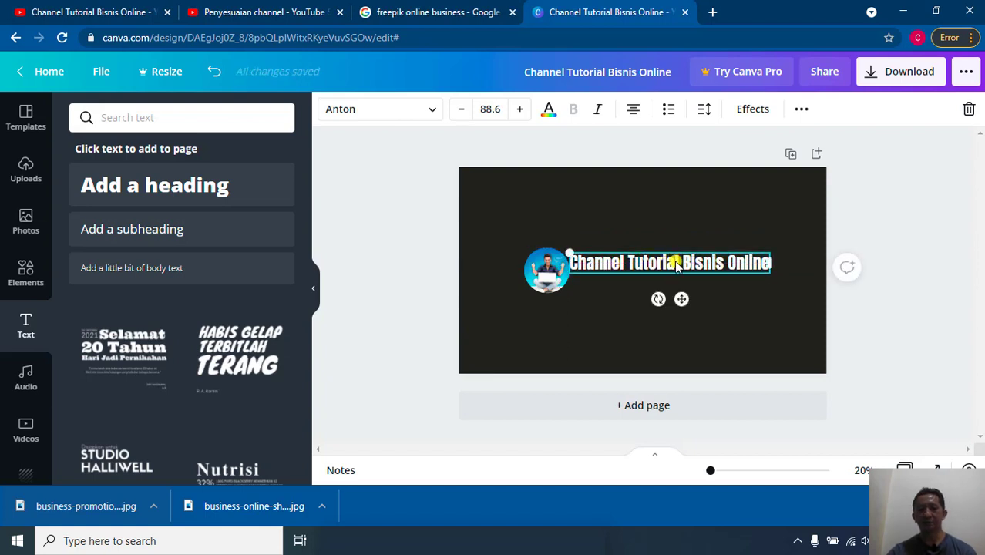
key("ctrl+z")
left_click_drag(667, 233, 676, 271)
left_click(758, 318)
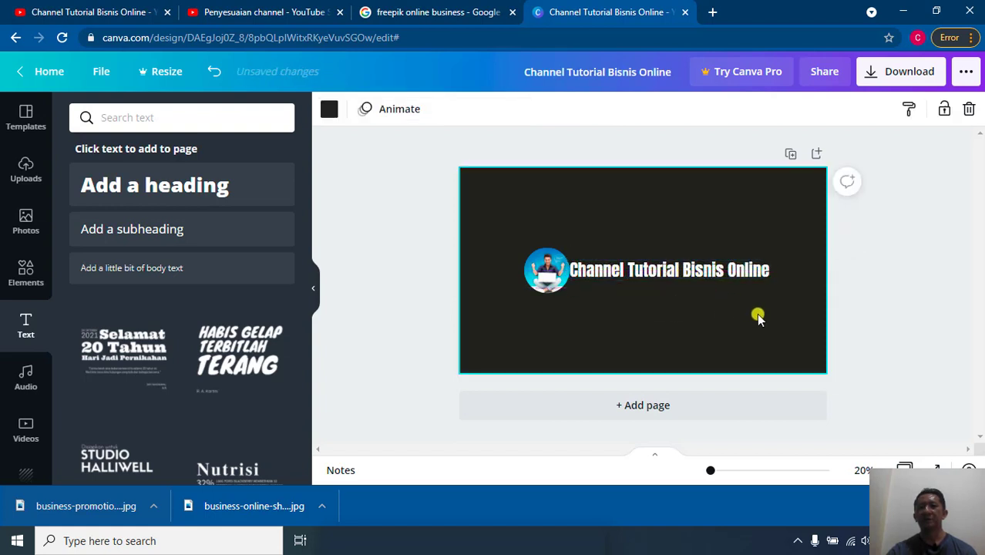
Make the banner background dark blue and download the design as a PNG
left_click(330, 111)
scroll(278, 354, "down", 2)
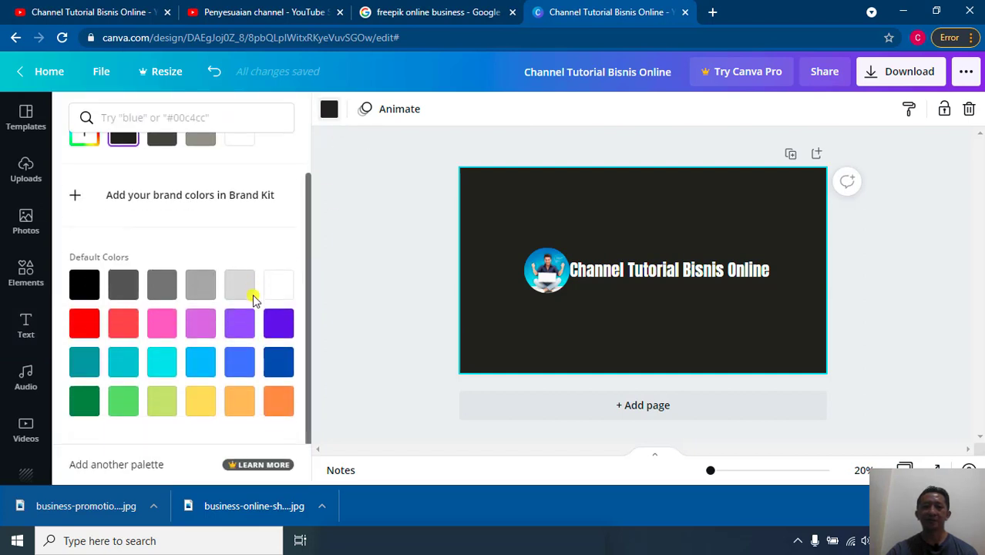
left_click(278, 354)
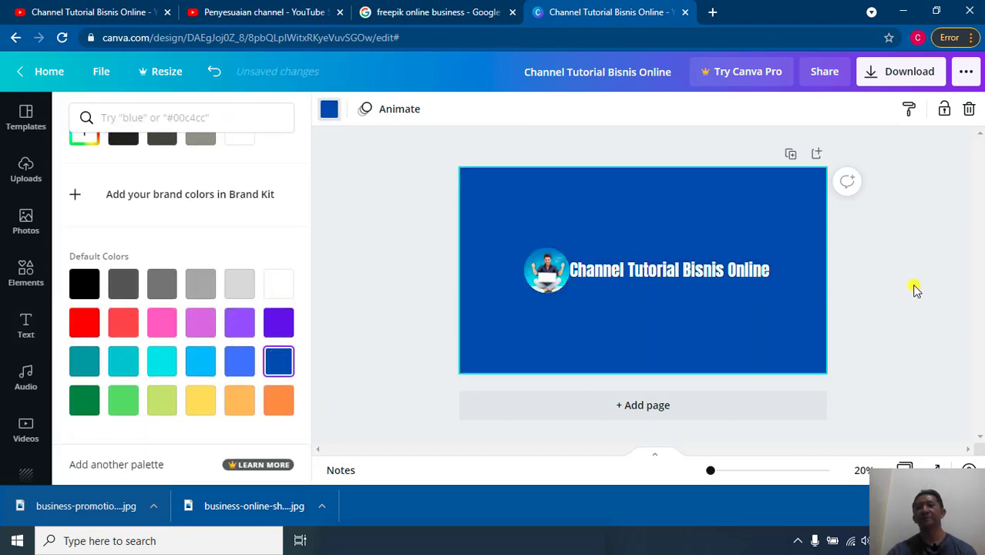
left_click(823, 322)
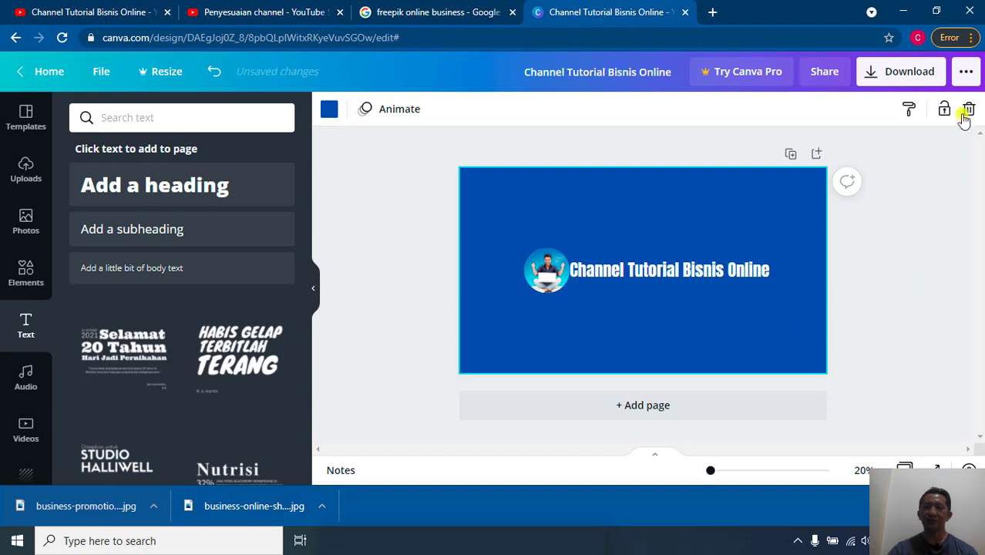
left_click(914, 71)
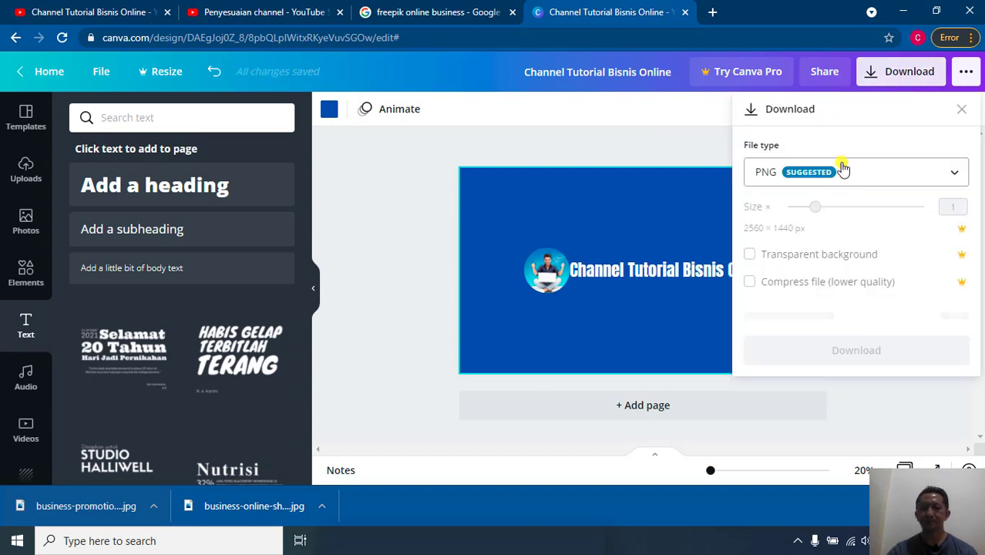
left_click(882, 317)
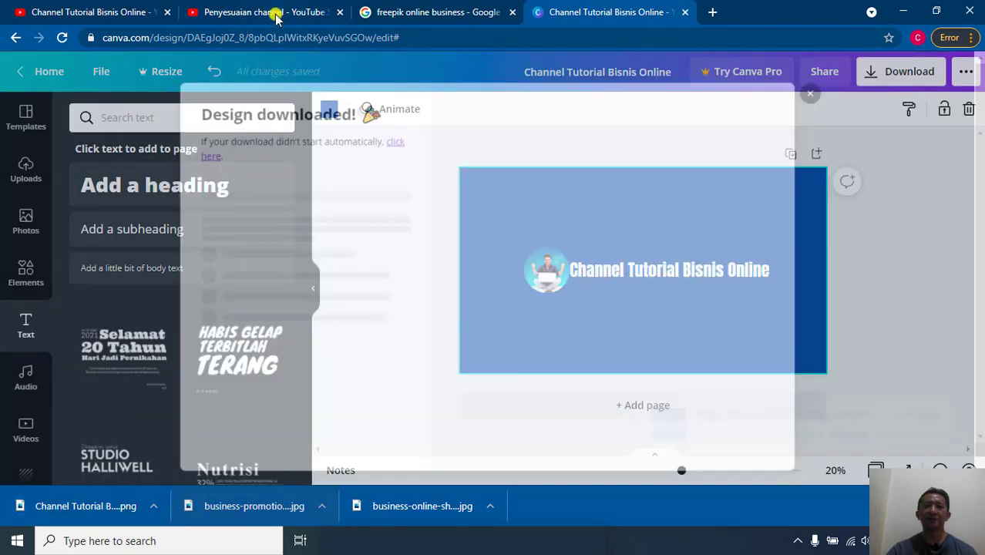
Load 'Channel Tutorial Bisnis Online.png' into YouTube Studio's banner crop preview, then return to Canva
left_click(273, 13)
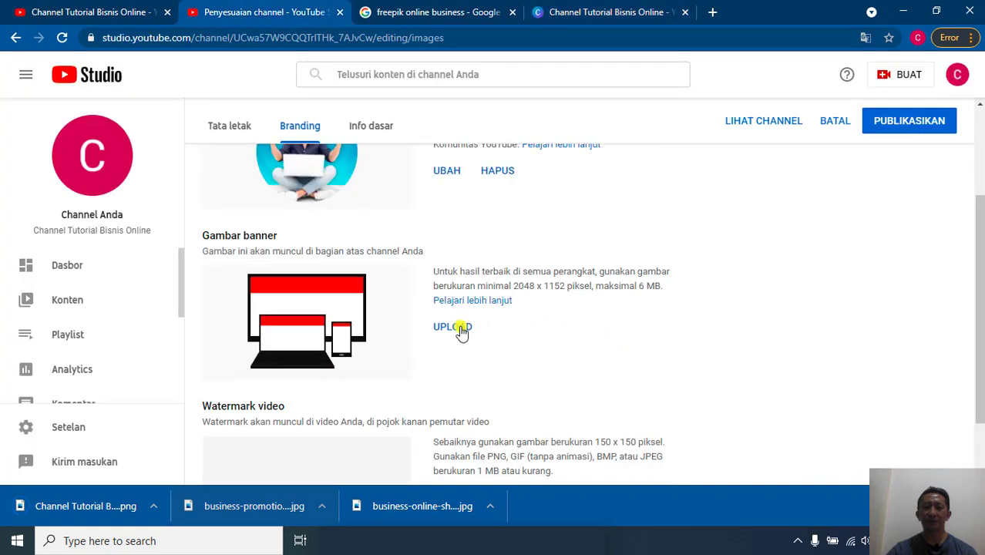
left_click(455, 326)
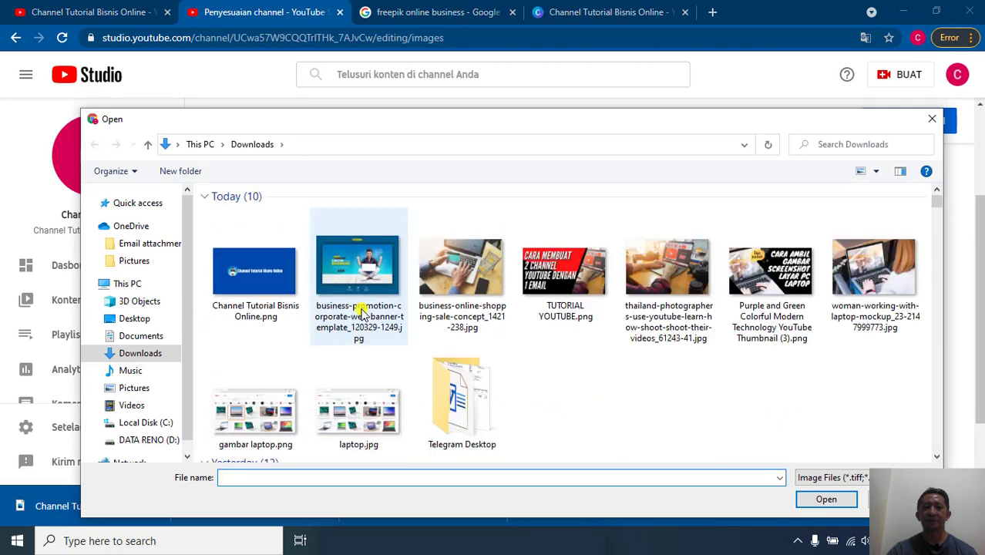
double_click(253, 282)
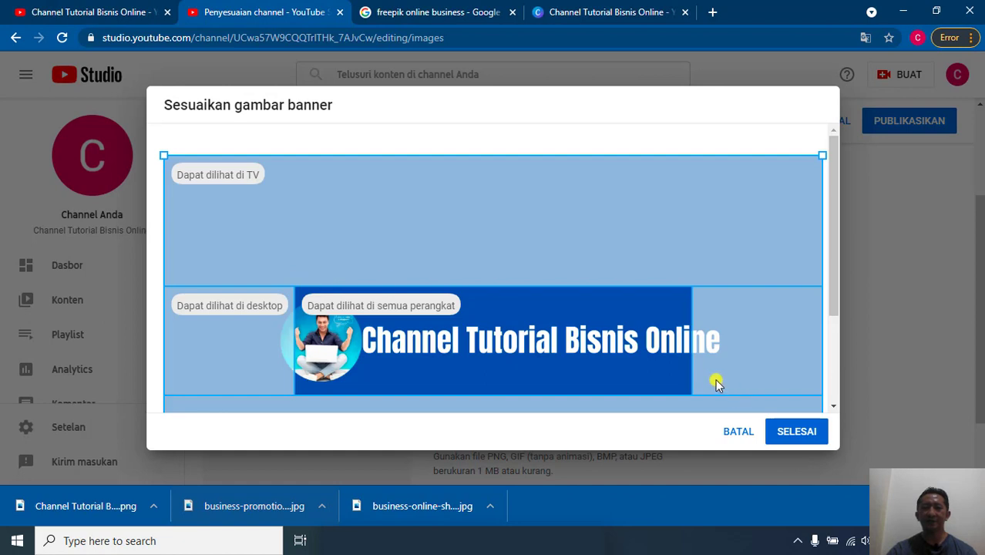
scroll(724, 275, "down", 2)
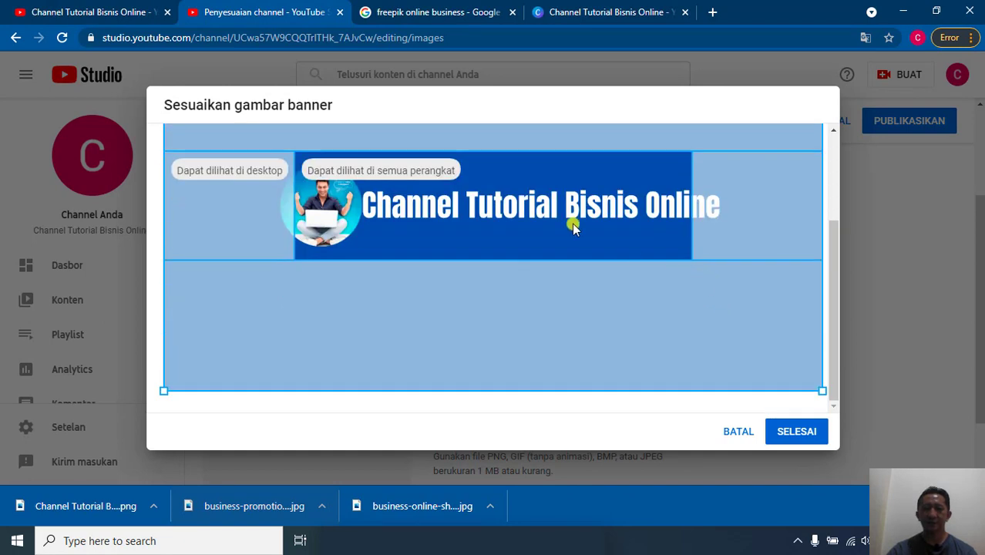
scroll(575, 281, "up", 1)
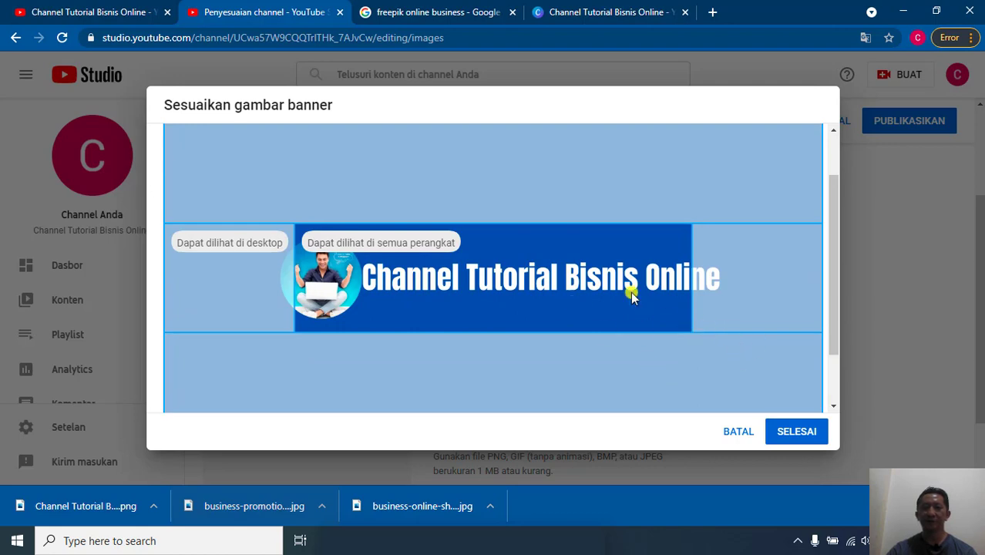
left_click(610, 9)
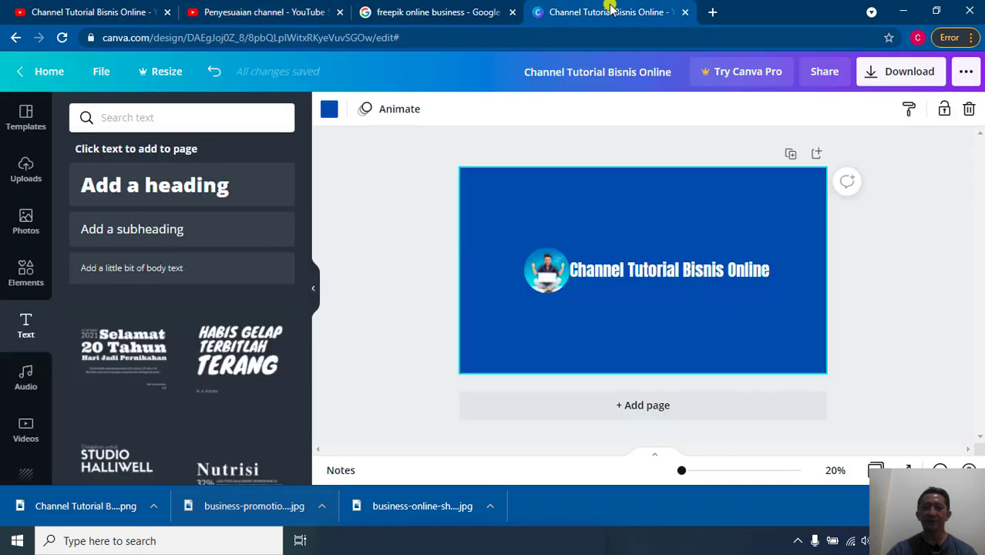
Shrink the logo-and-title group slightly and delete the leftover plus placeholder
left_click(549, 275)
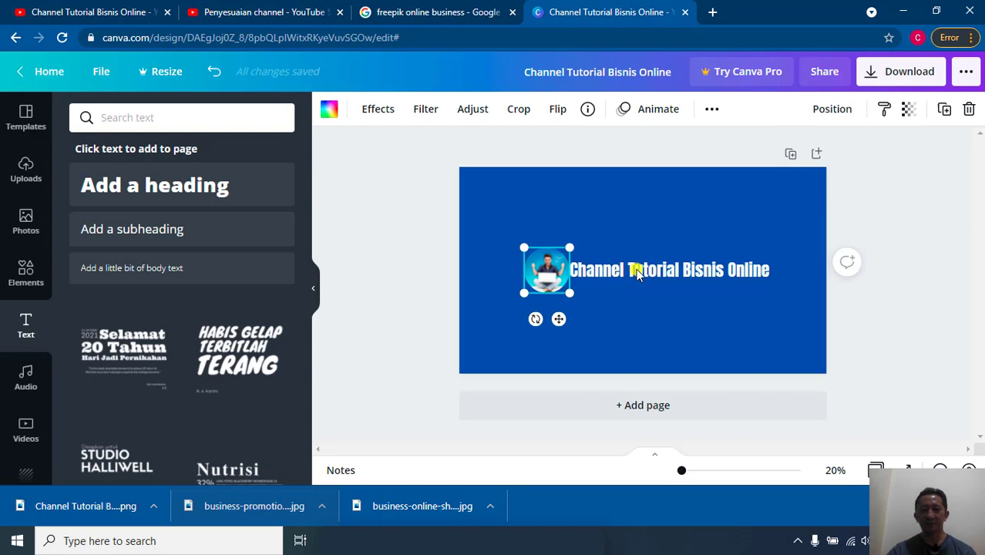
left_click(636, 273)
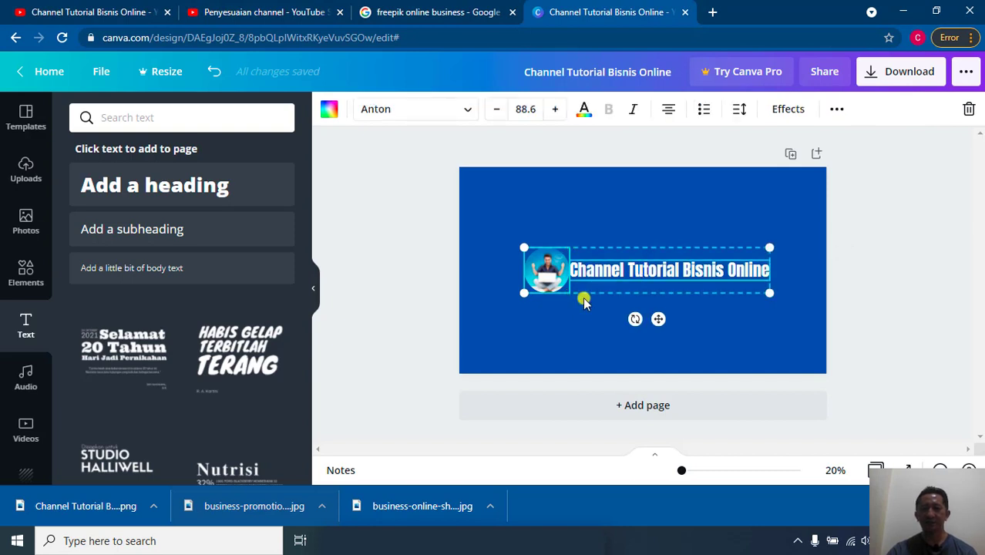
left_click_drag(531, 290, 549, 287)
left_click(536, 276)
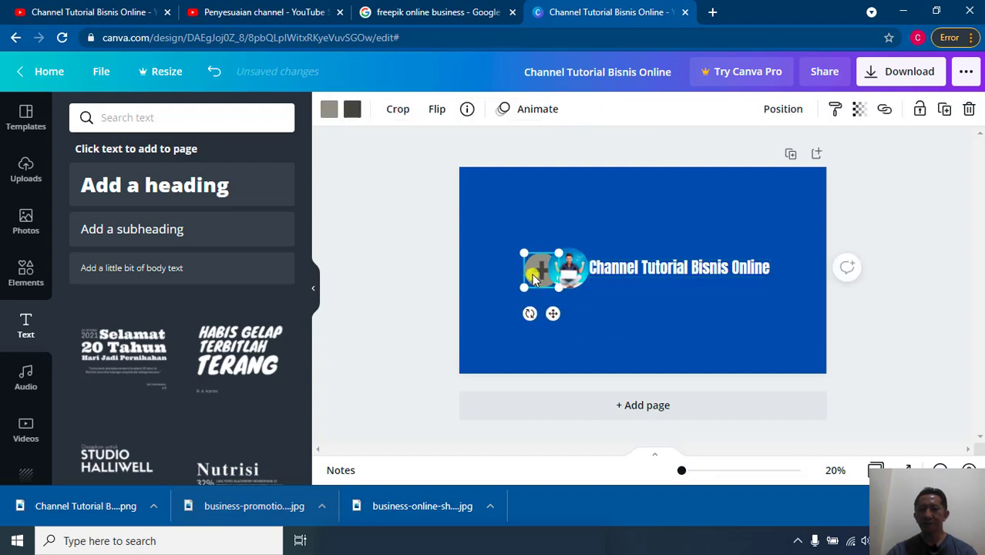
key("Delete")
Centre the logo and title on the banner and download it as a PNG
left_click(581, 279)
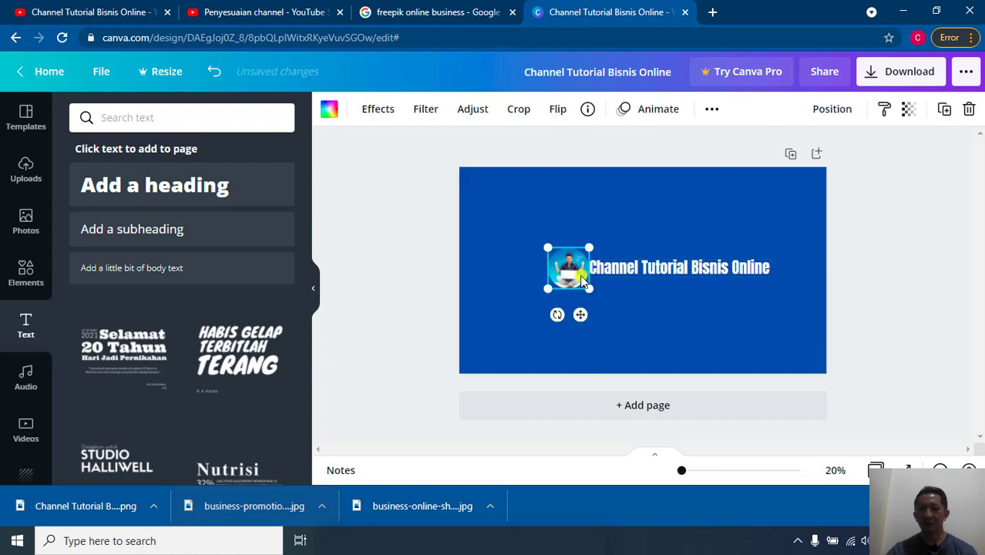
left_click(627, 271)
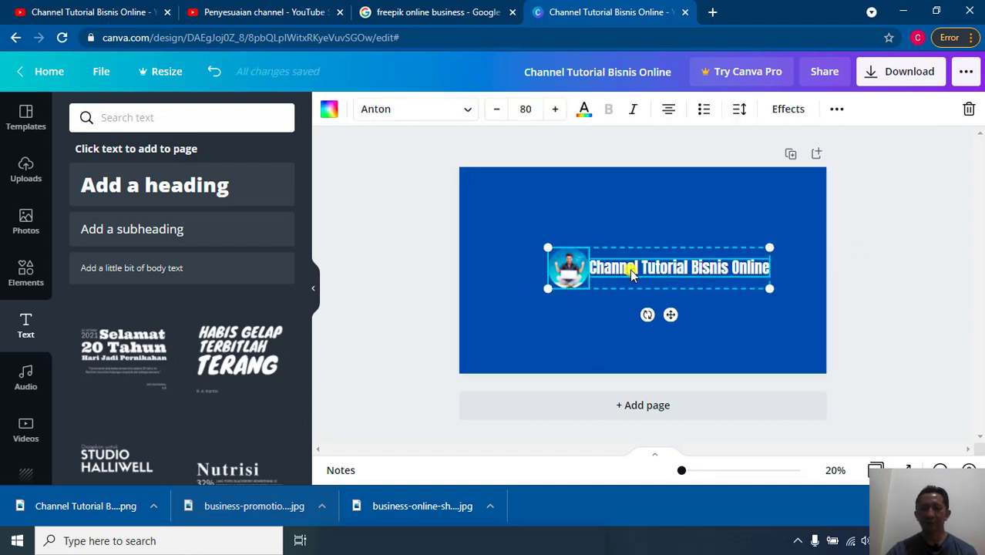
left_click_drag(631, 273, 617, 275)
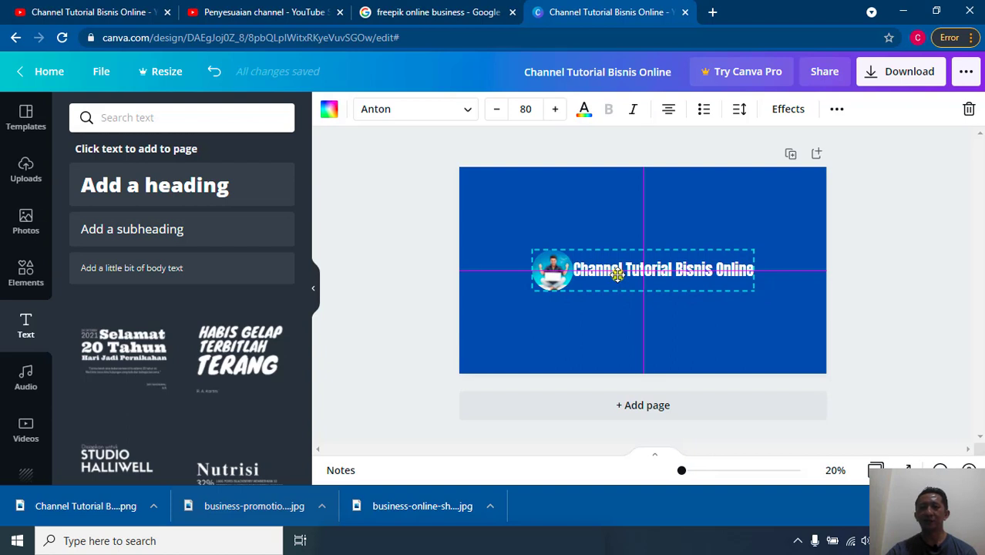
left_click_drag(617, 274, 617, 274)
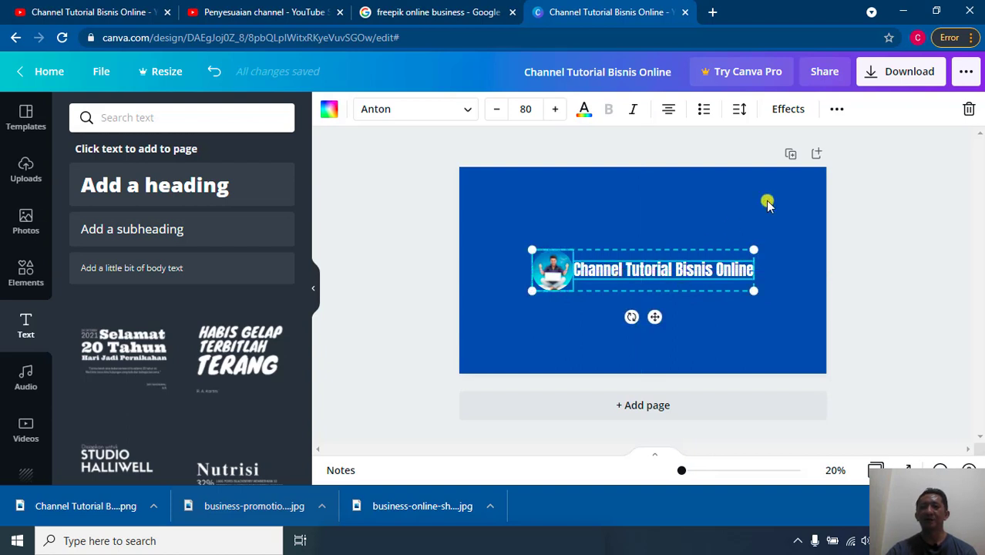
left_click(902, 71)
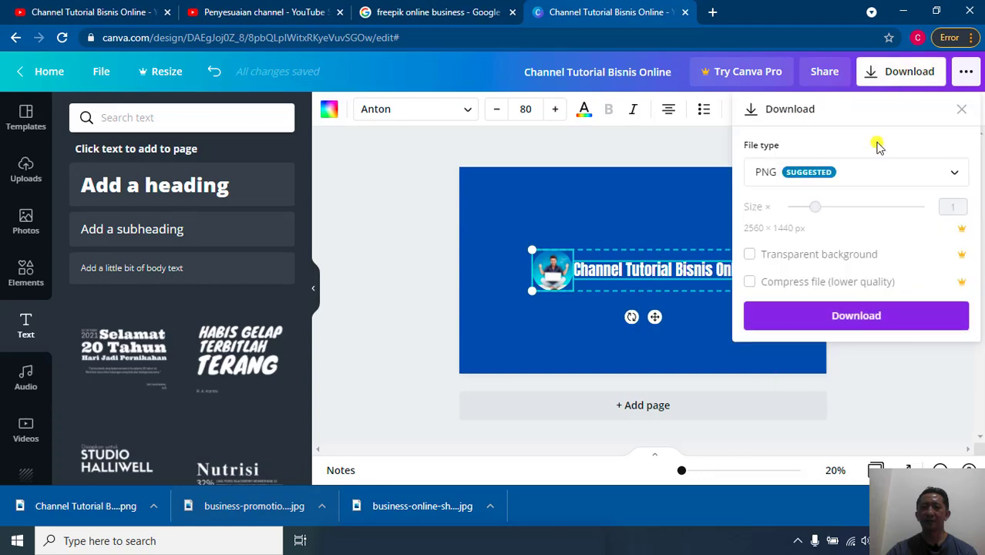
left_click(888, 322)
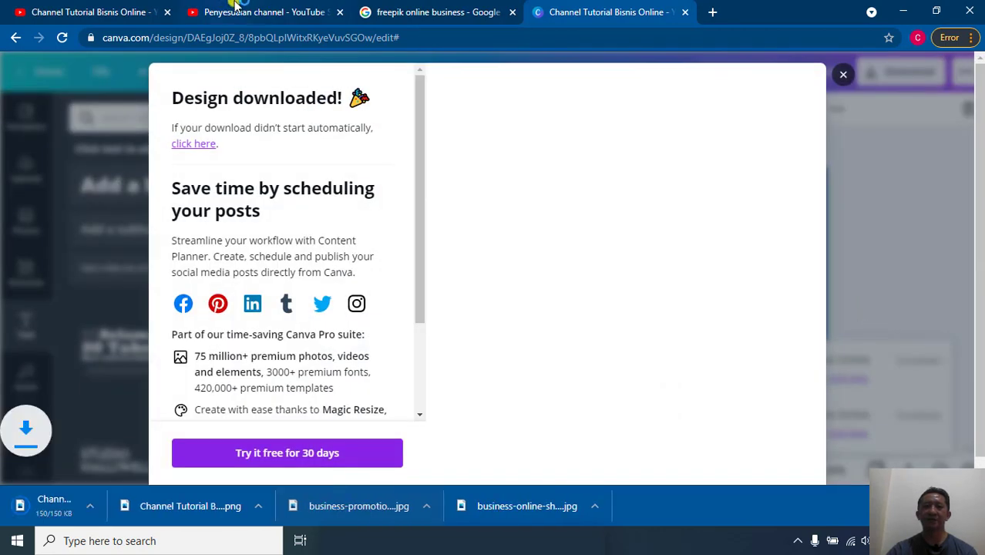
Cancel the old banner crop and upload the new Channel Tutorial Bisnis Online PNG as the banner
left_click(248, 6)
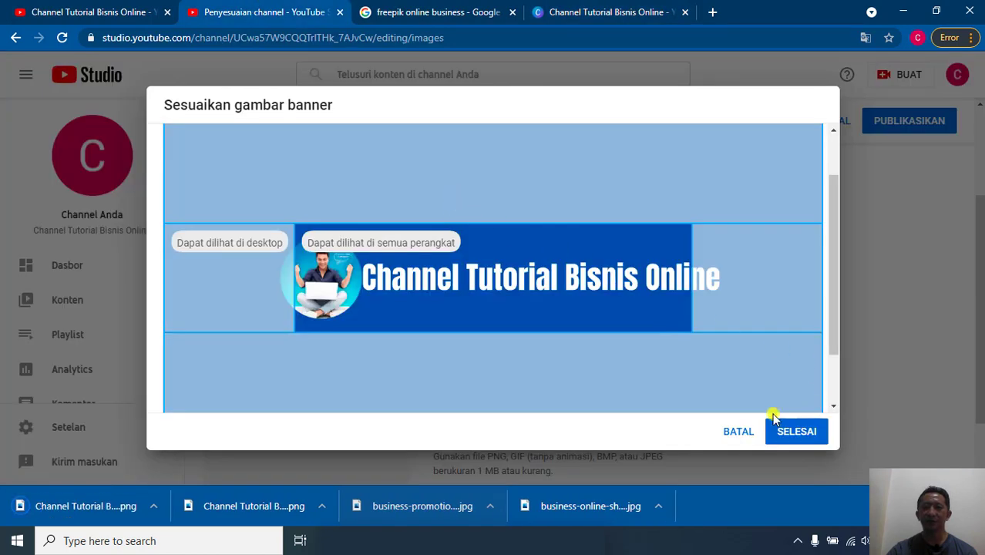
left_click(734, 433)
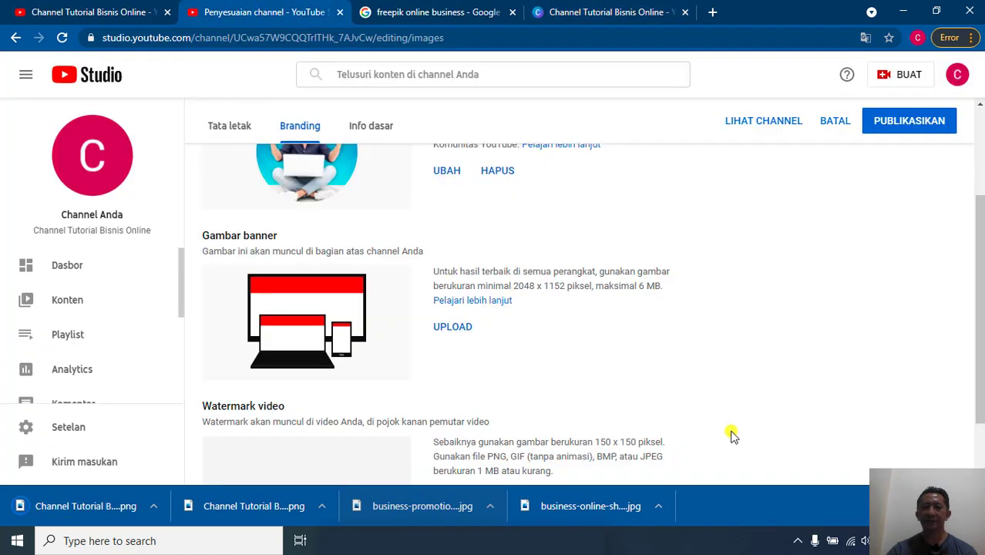
left_click(457, 330)
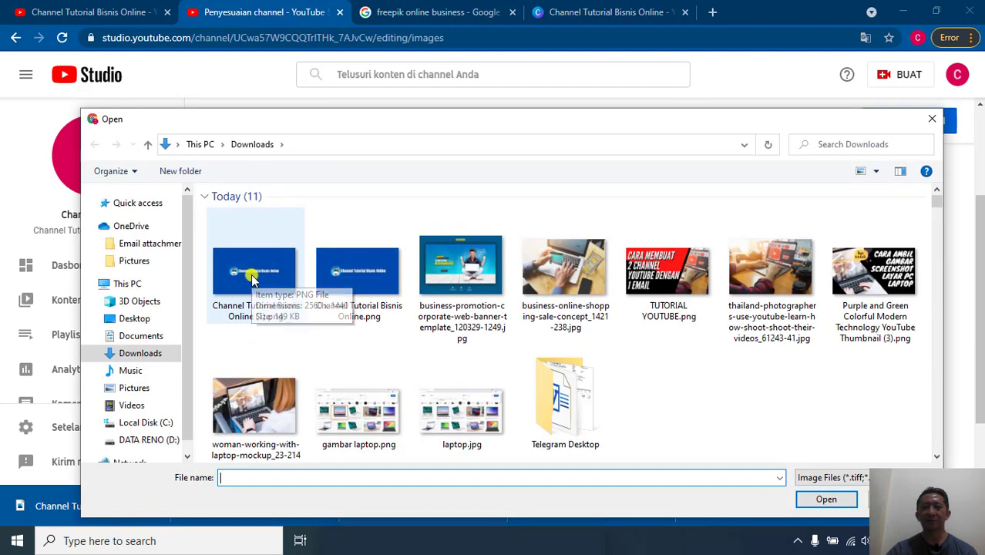
double_click(253, 275)
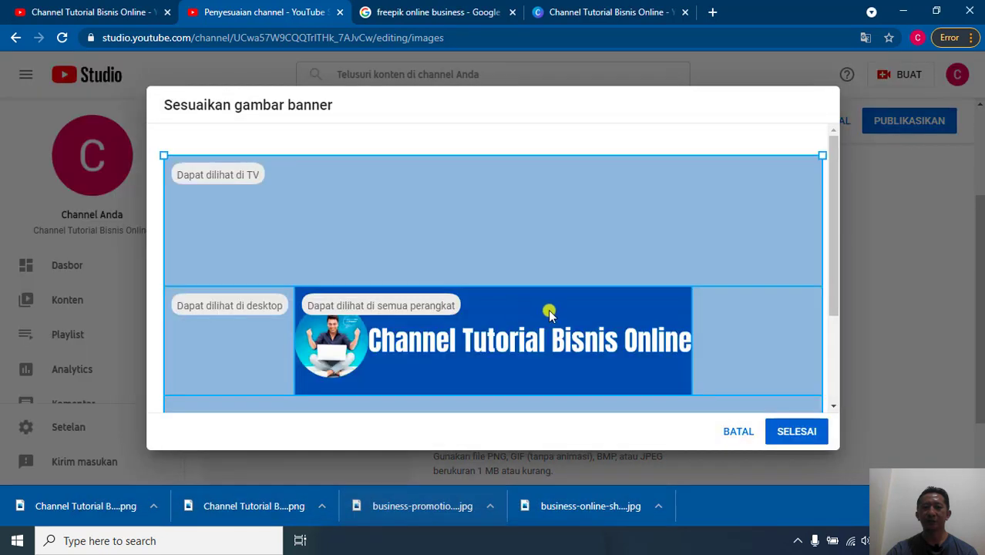
left_click(801, 434)
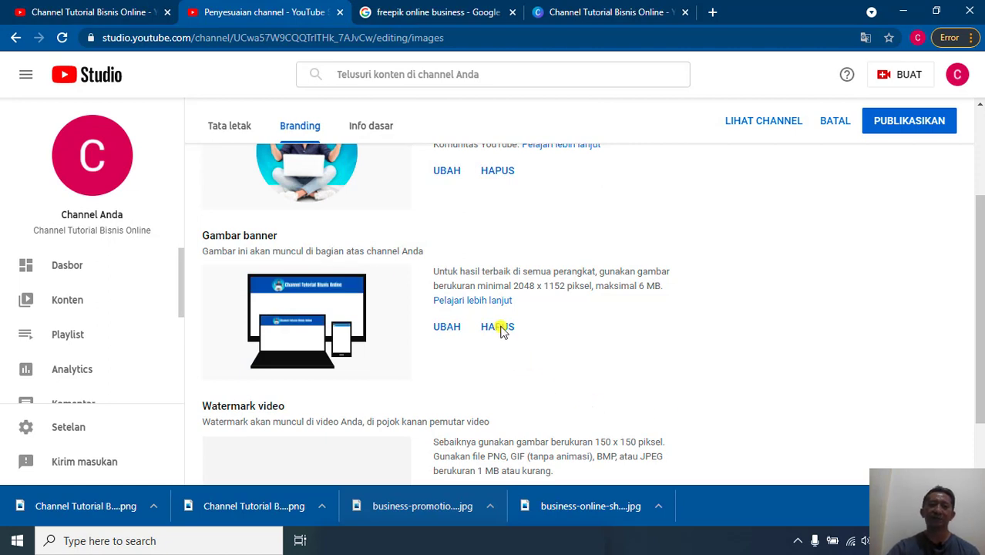
scroll(327, 316, "down", 1)
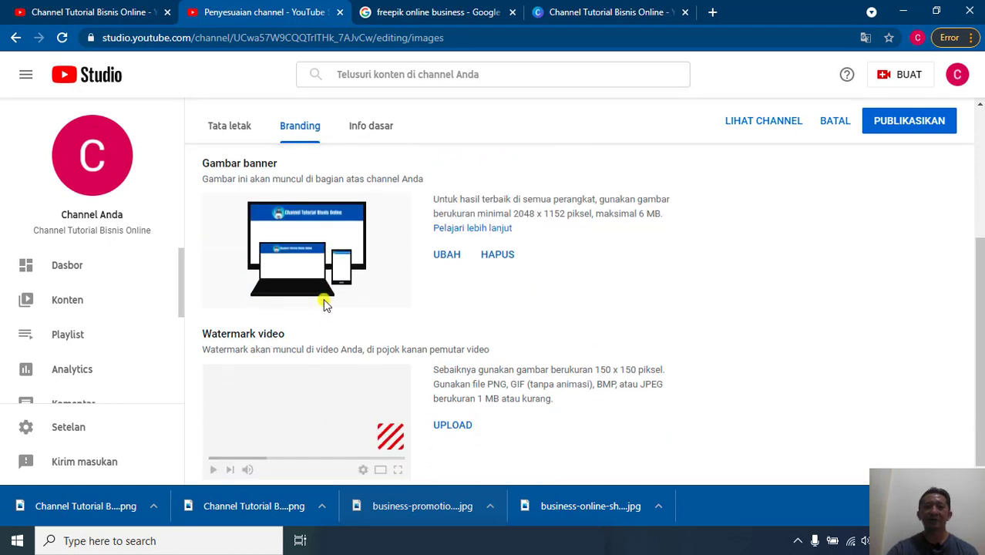
scroll(325, 300, "down", 1)
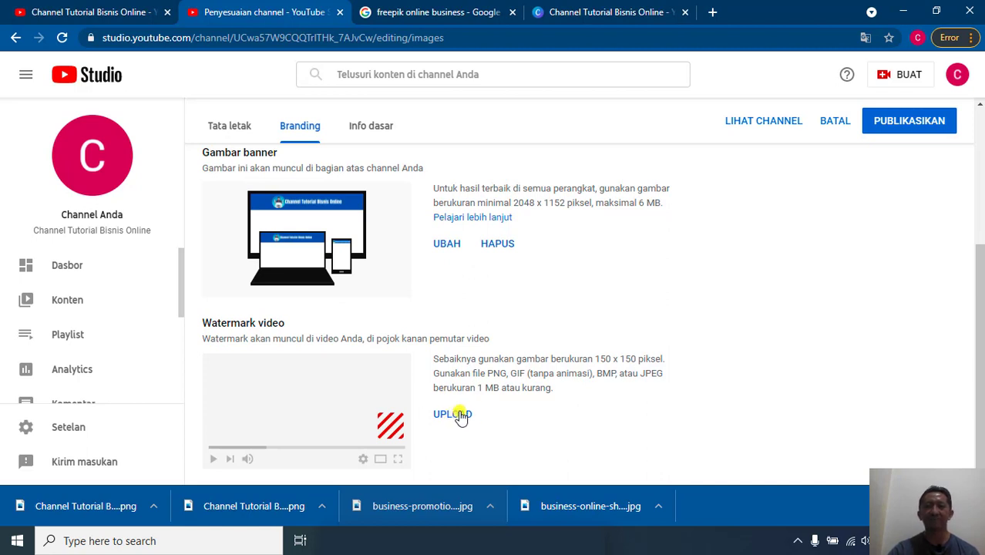
scroll(455, 393, "up", 3)
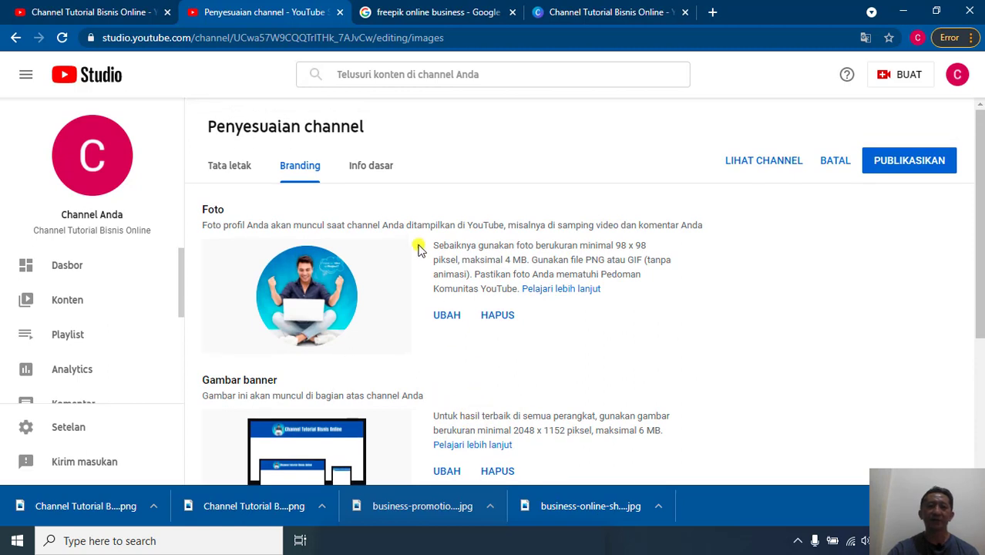
Write the channel description about building an online business from scratch for beginners
left_click(380, 168)
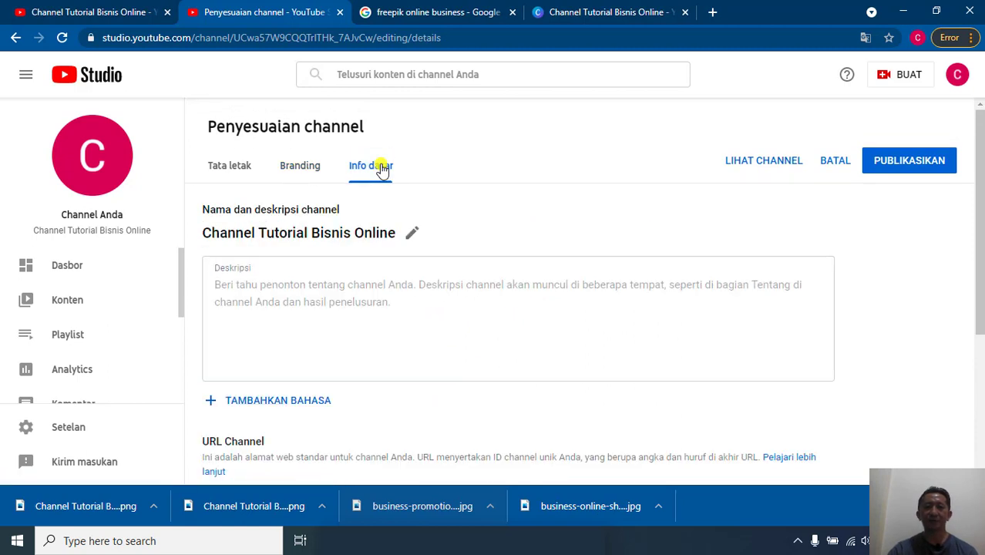
scroll(369, 352, "down", 1)
left_click(339, 270)
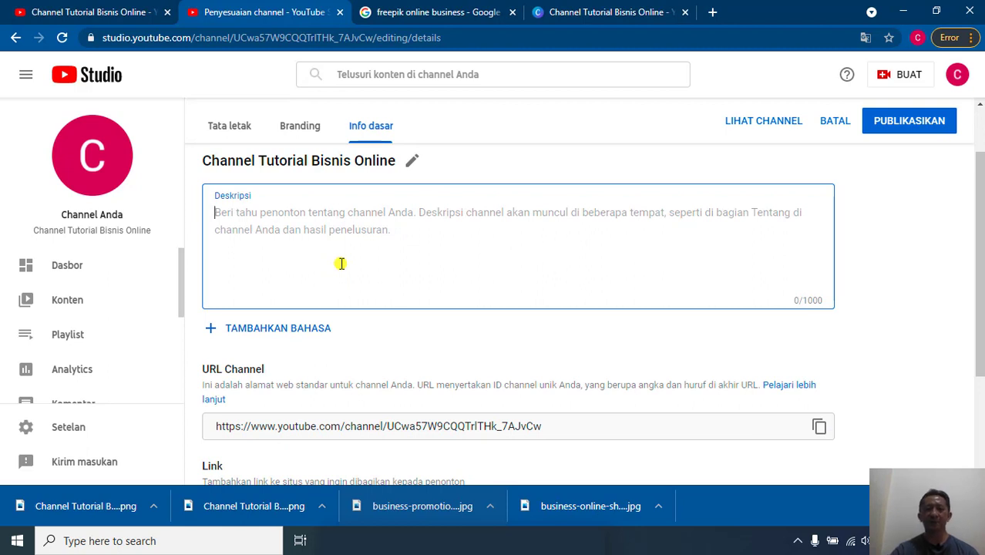
type("C")
key("BackSpace")
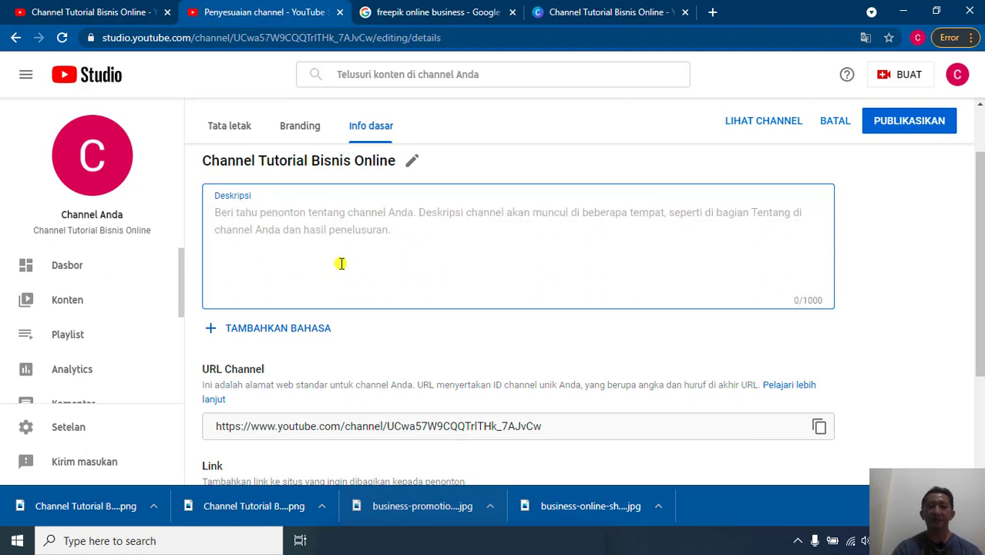
type("Channel tutorial")
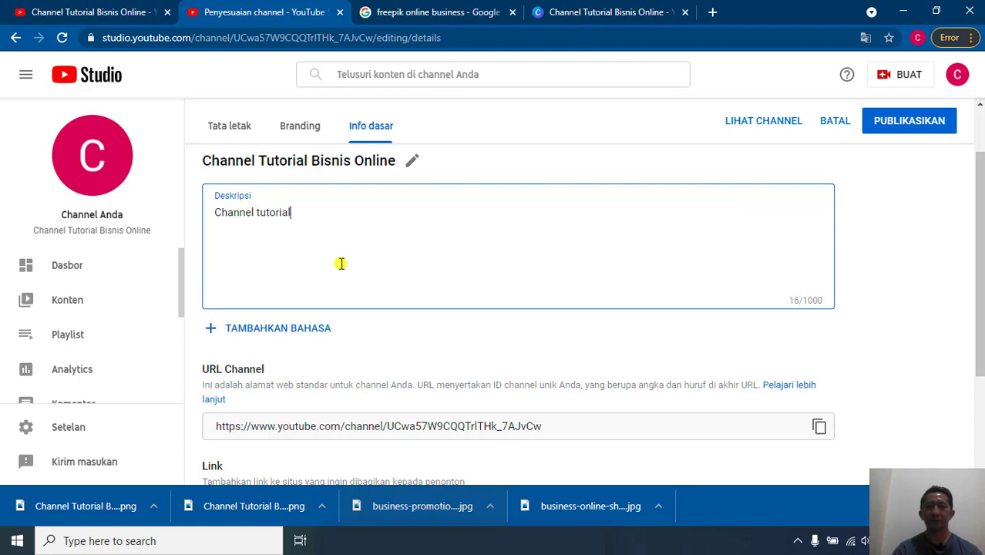
type("cara me")
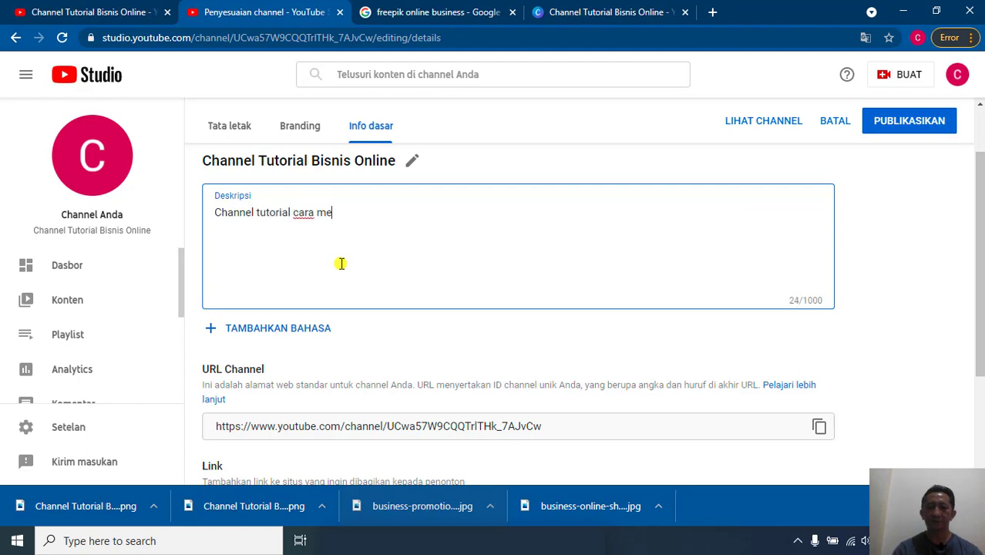
type("mbangu")
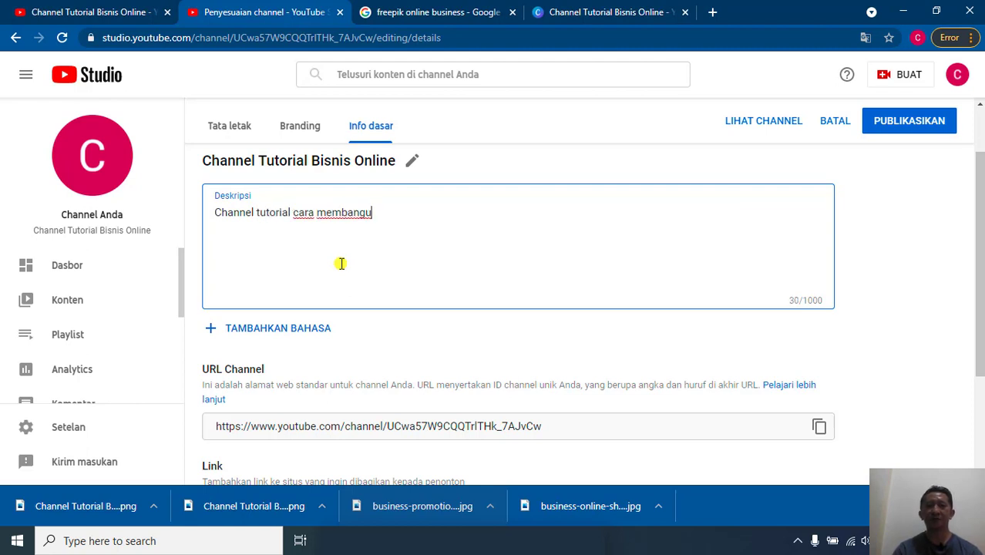
type("n binsis ")
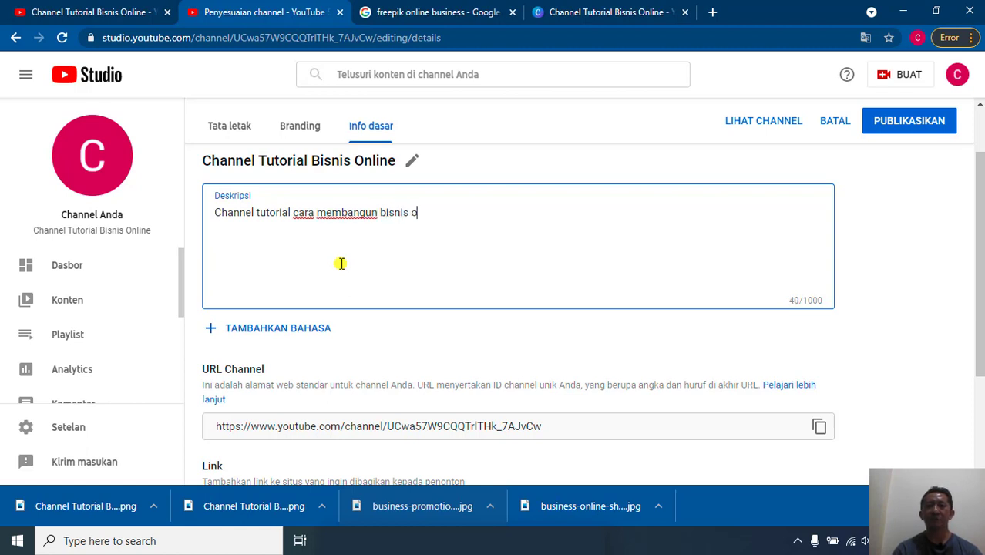
type("online mu")
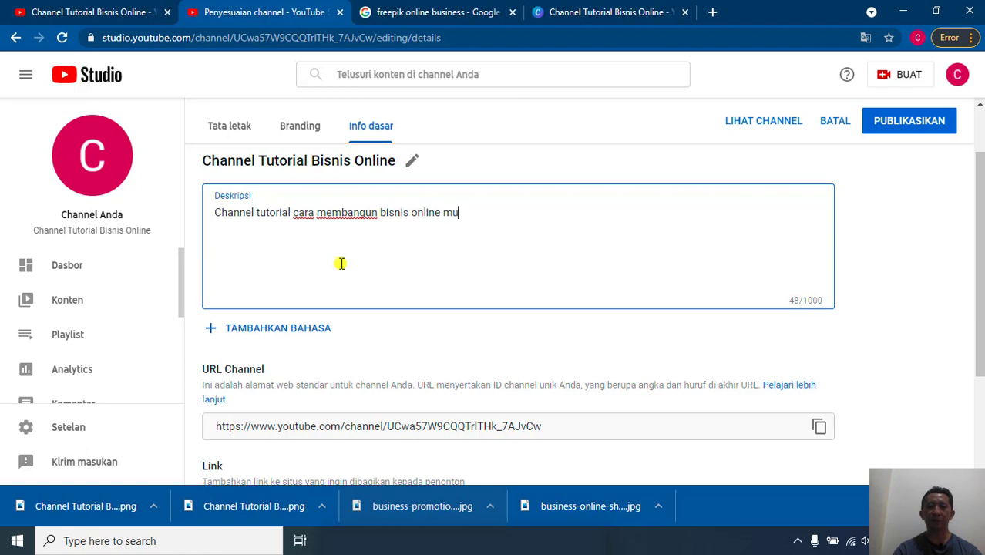
type("lai dari nol")
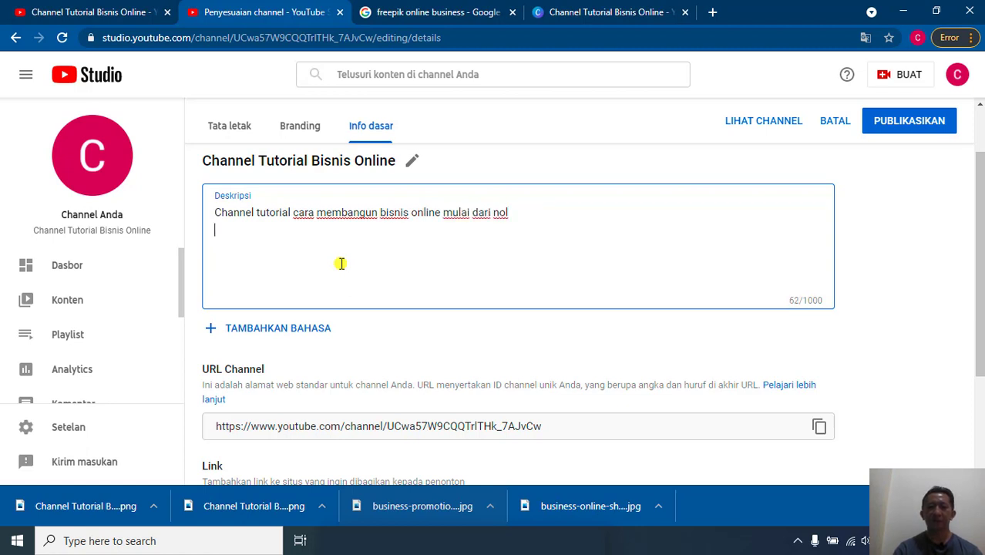
type("u")
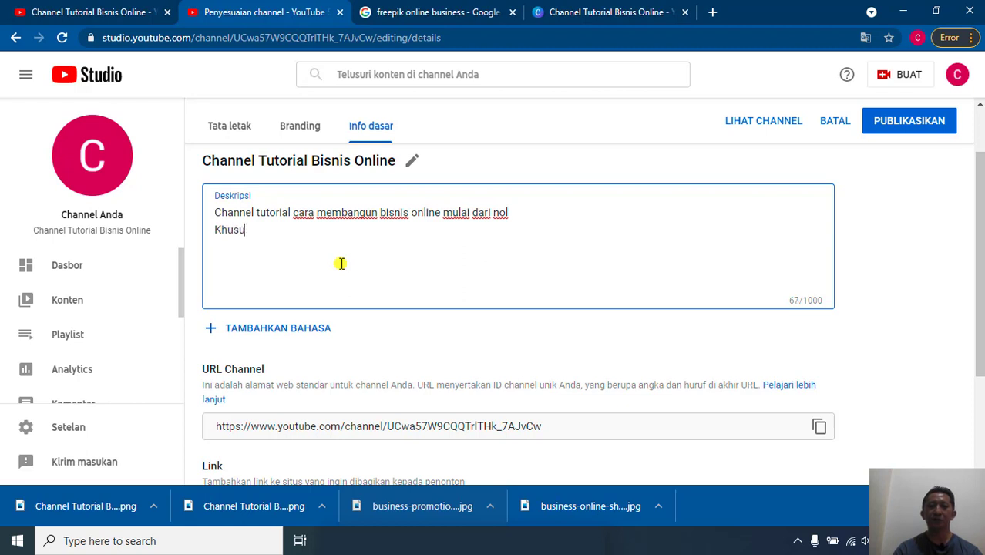
type("sss untuk pemu;la")
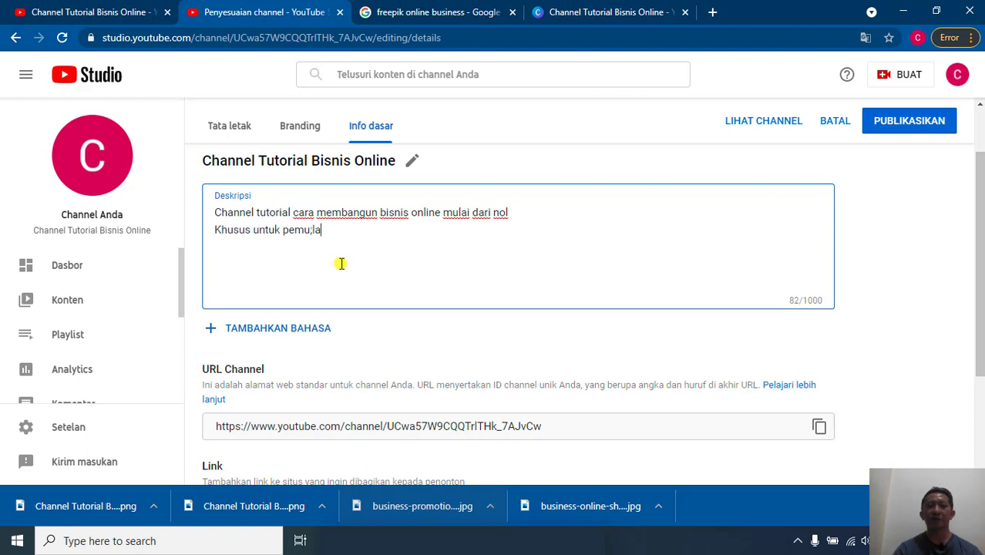
key("BackSpace")
key("BackSpace")
key("BackSpace")
type("la")
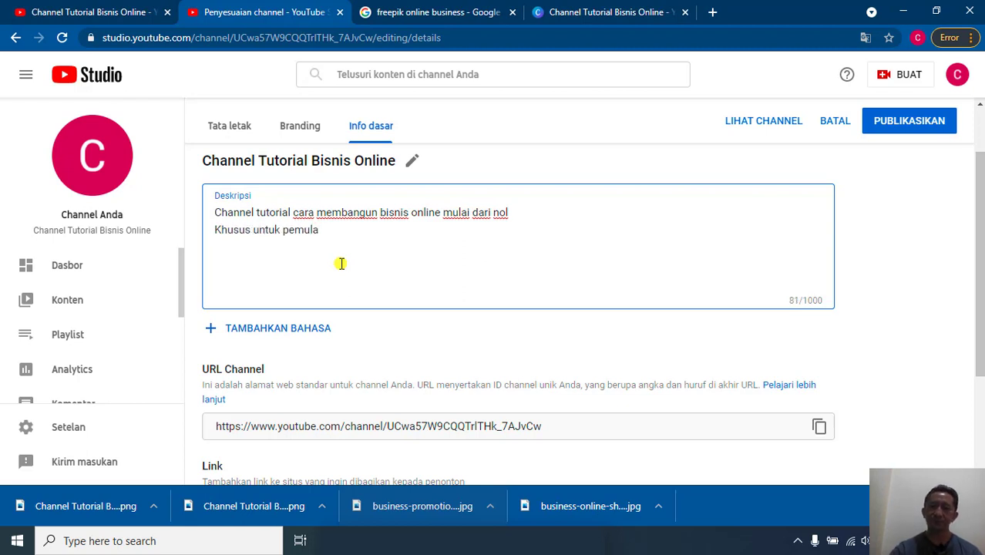
scroll(433, 266, "down", 2)
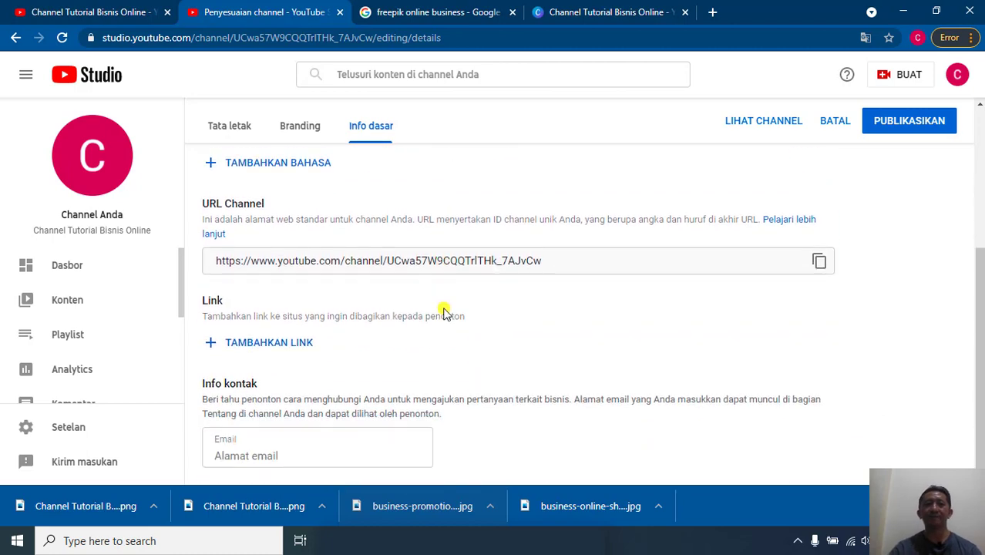
scroll(446, 312, "up", 3)
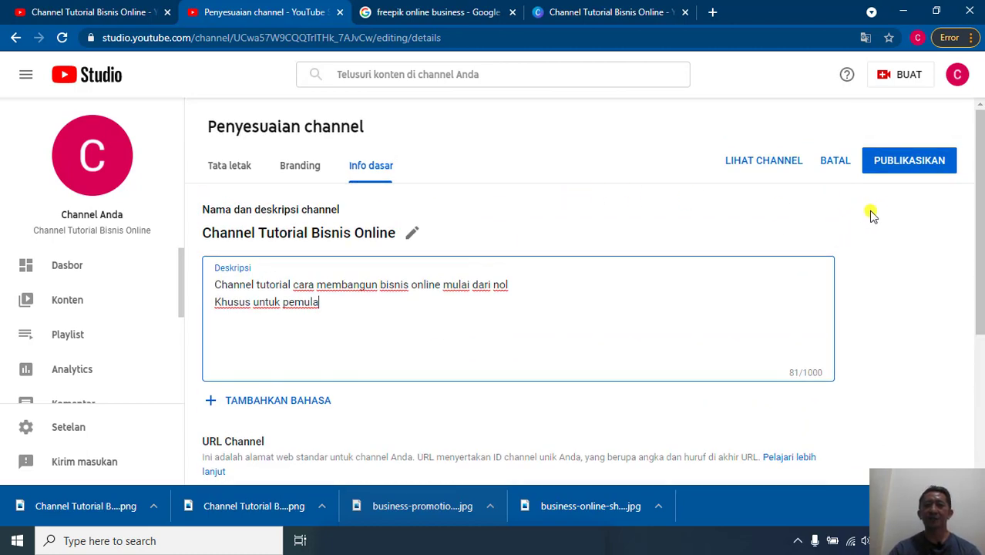
Publish the channel changes and open the Setelan settings dialog
left_click(908, 166)
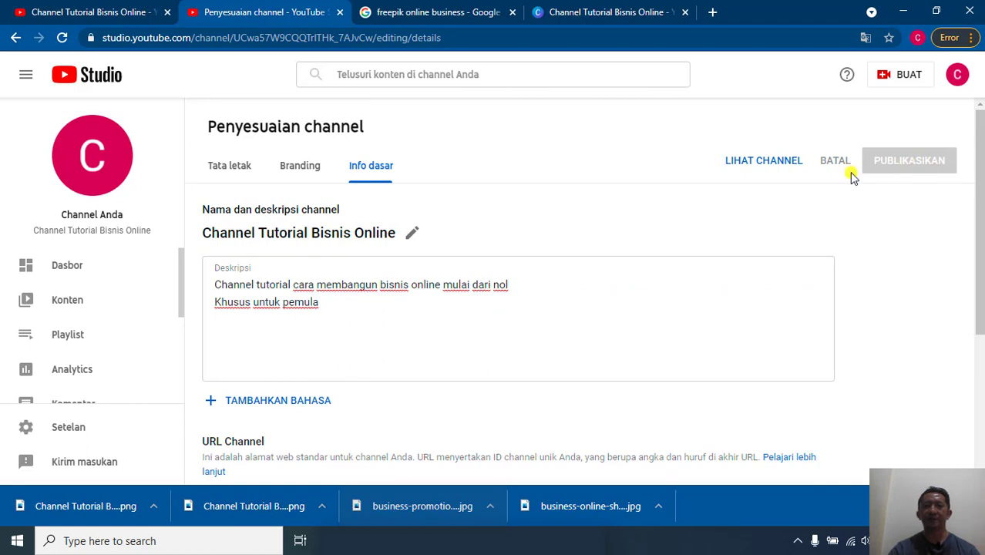
scroll(310, 220, "down", 3)
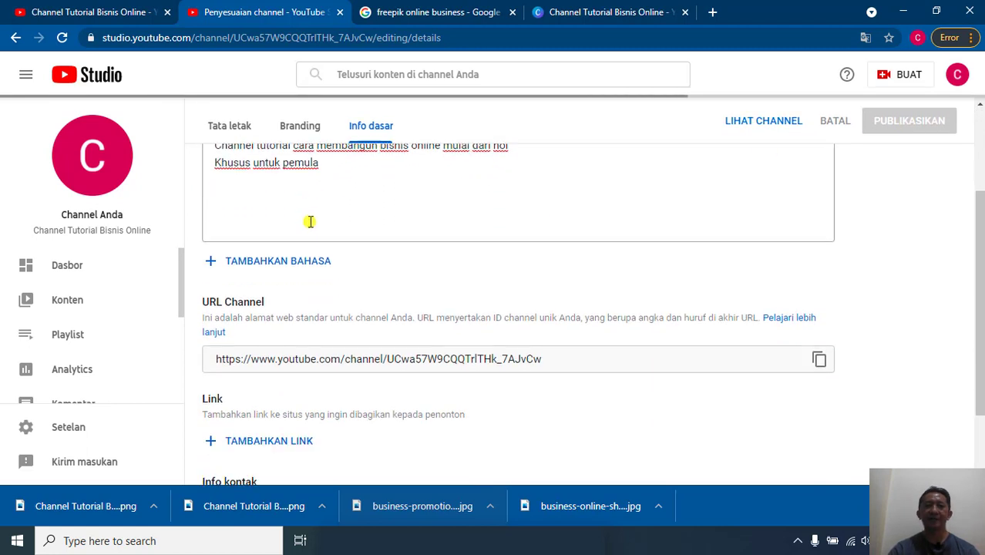
scroll(95, 264, "down", 1)
scroll(95, 264, "down", 2)
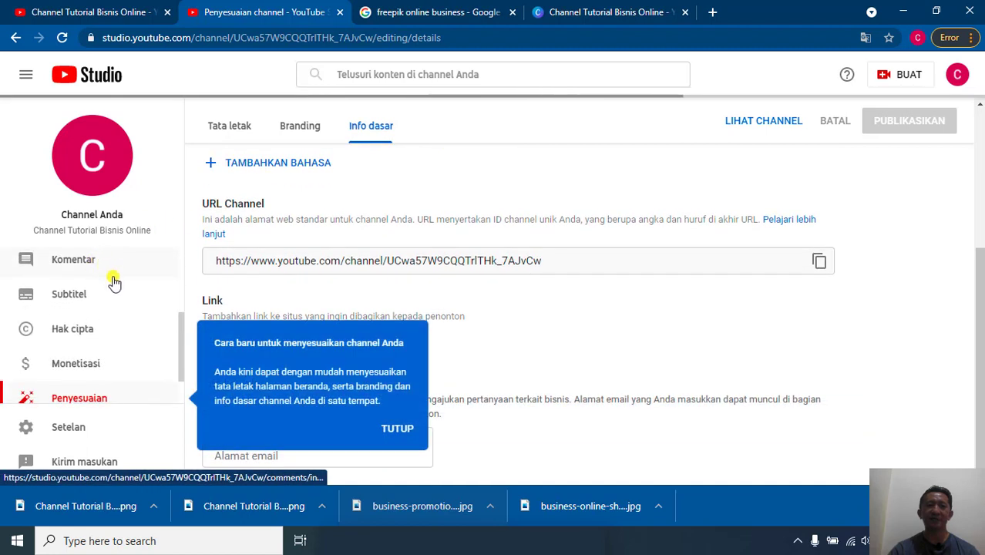
scroll(106, 312, "down", 1)
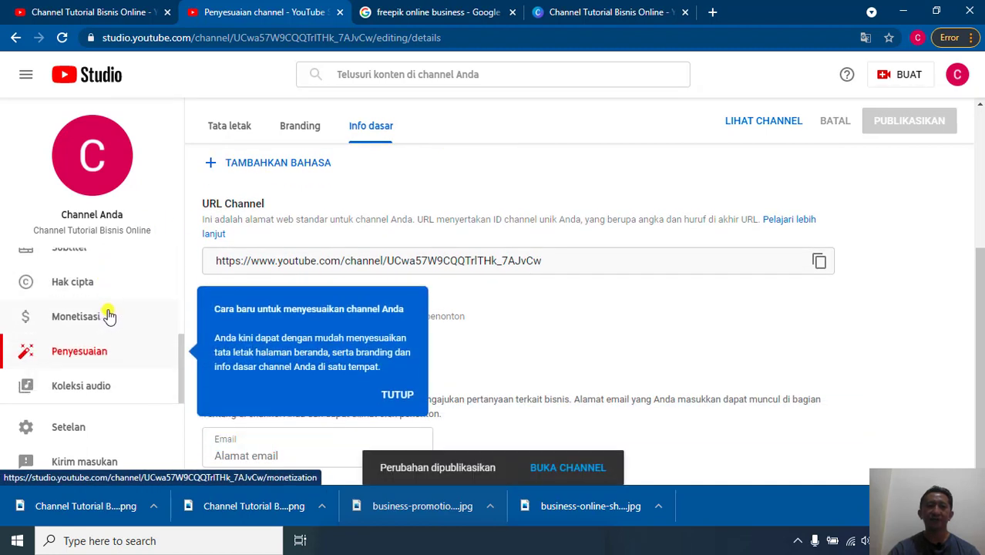
left_click(81, 429)
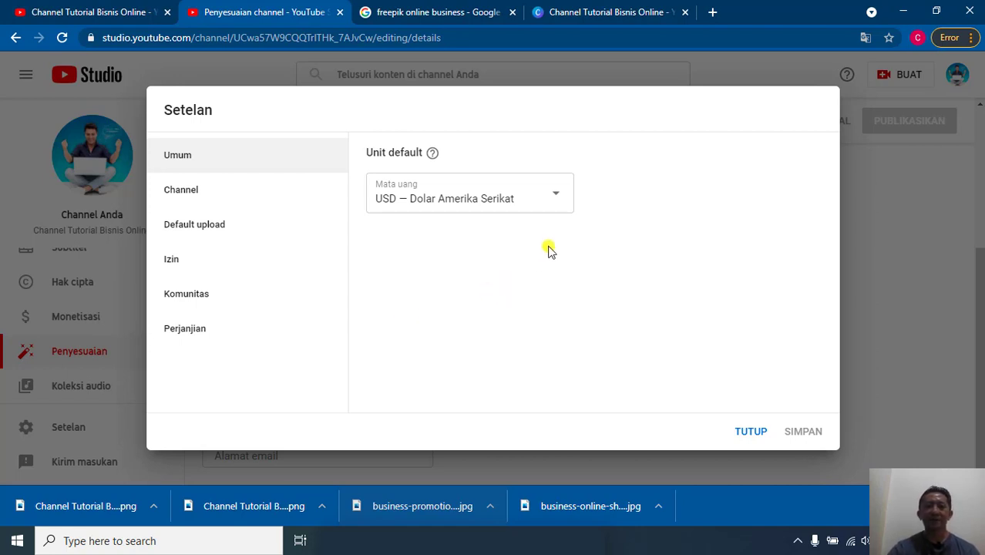
Set the default currency to IDR — Rupiah Indonesia in Setelan > Umum
left_click(554, 199)
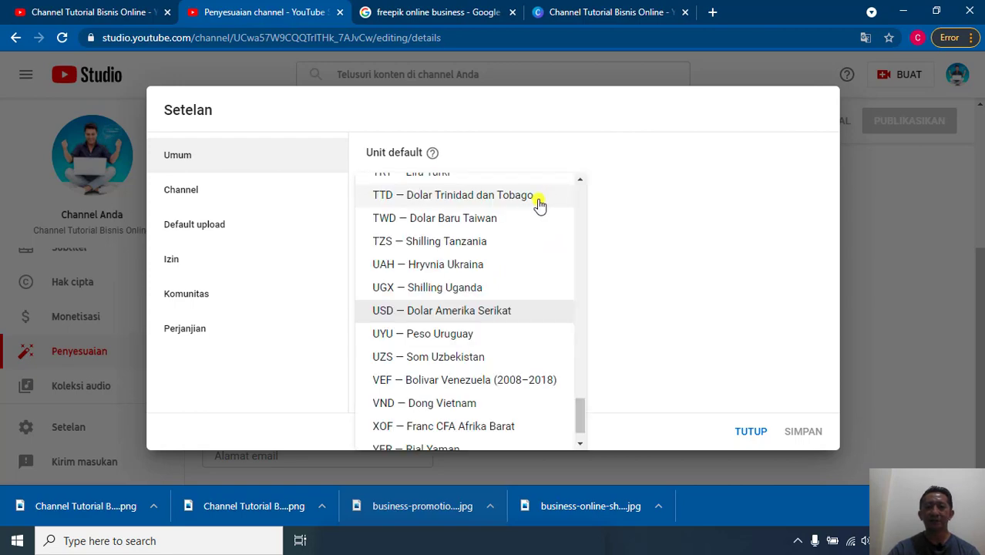
scroll(470, 294, "up", 15)
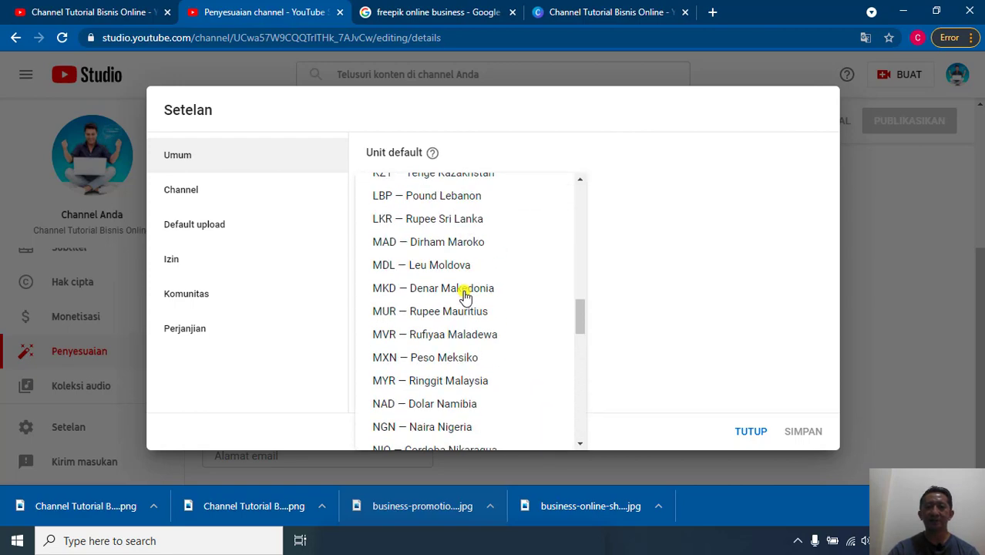
scroll(467, 292, "up", 3)
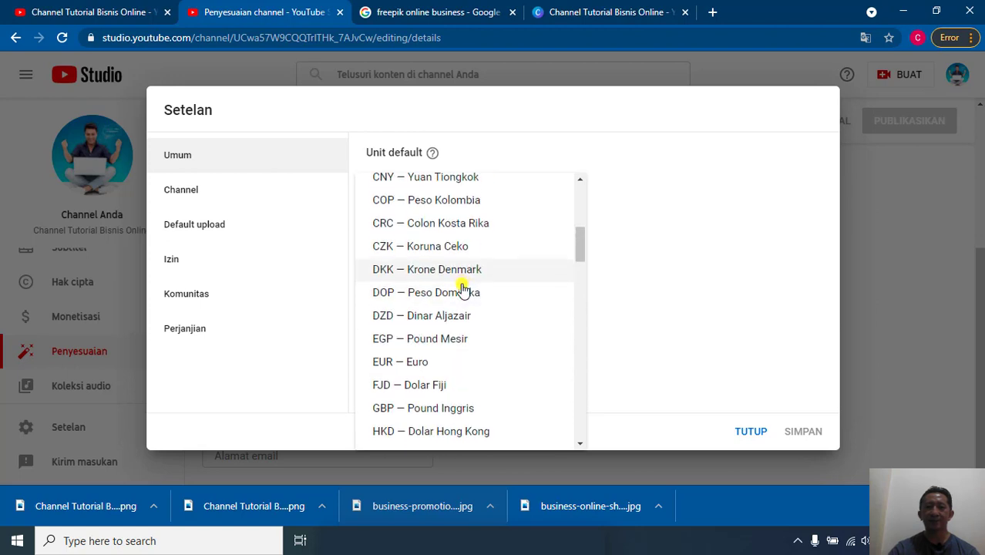
scroll(462, 285, "down", 3)
left_click(435, 320)
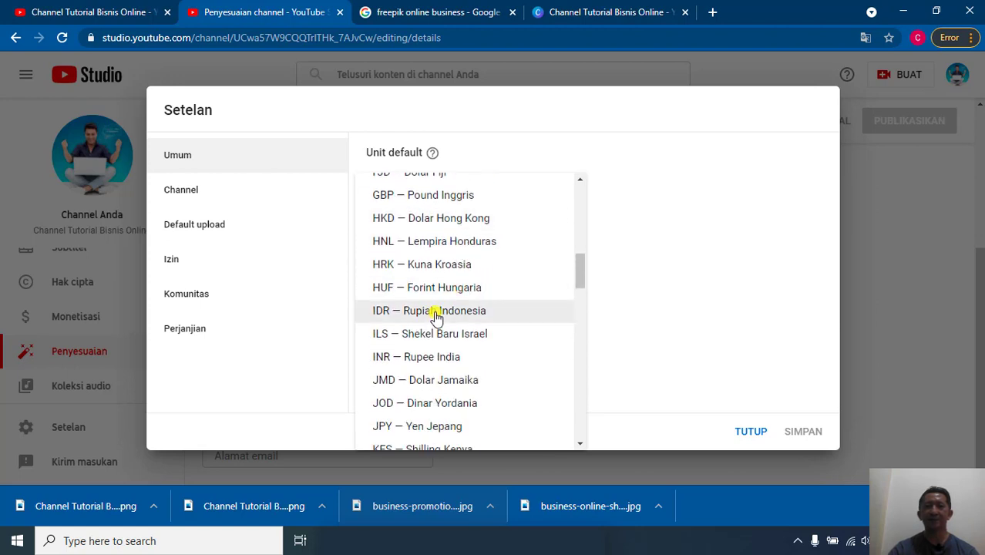
Set the channel's country of residence to Indonesia under Channel > Info dasar
left_click(196, 198)
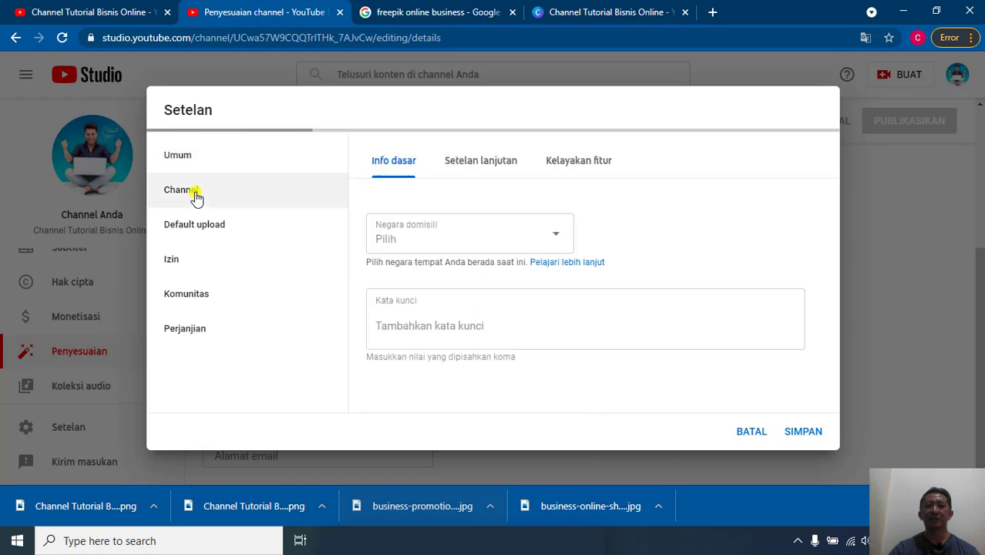
left_click(555, 241)
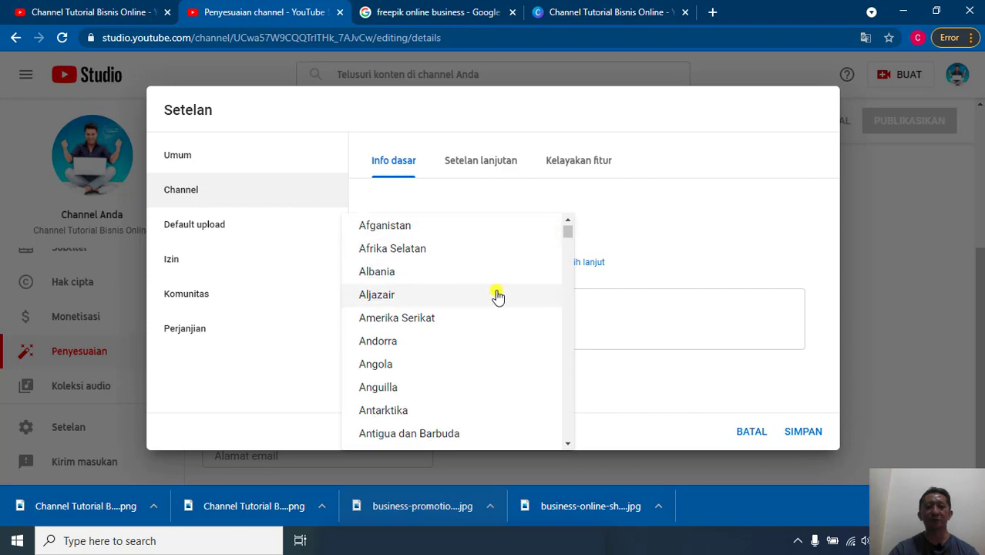
scroll(497, 295, "down", 20)
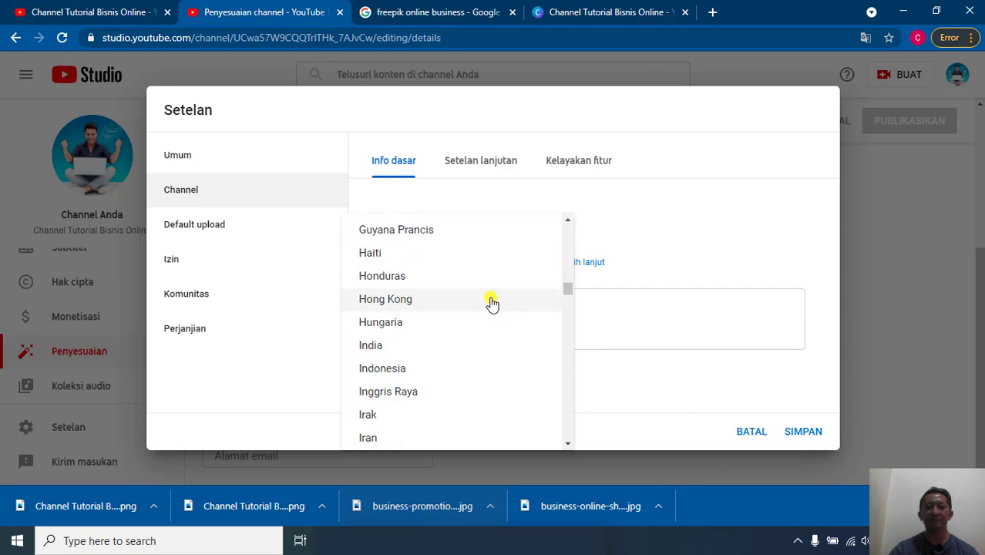
left_click(448, 371)
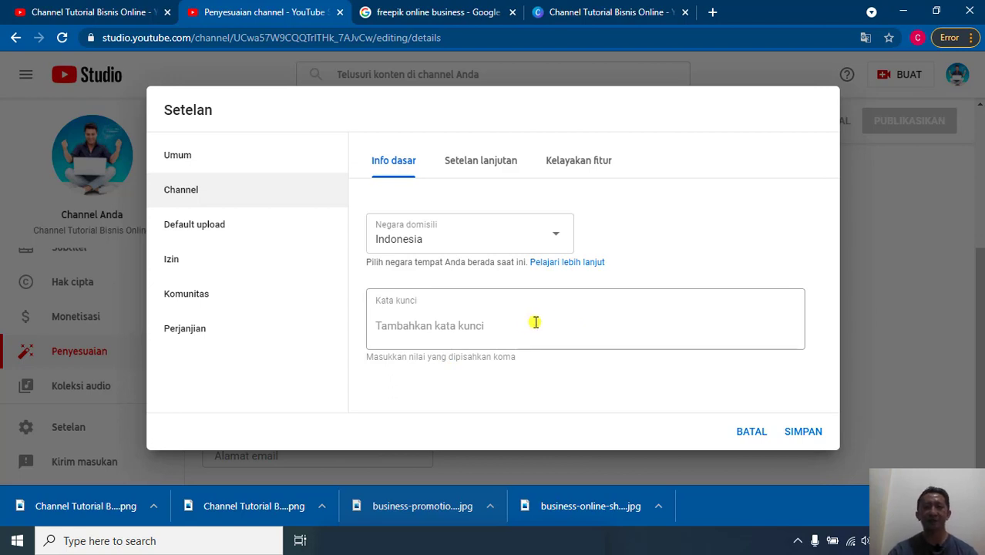
left_click(509, 326)
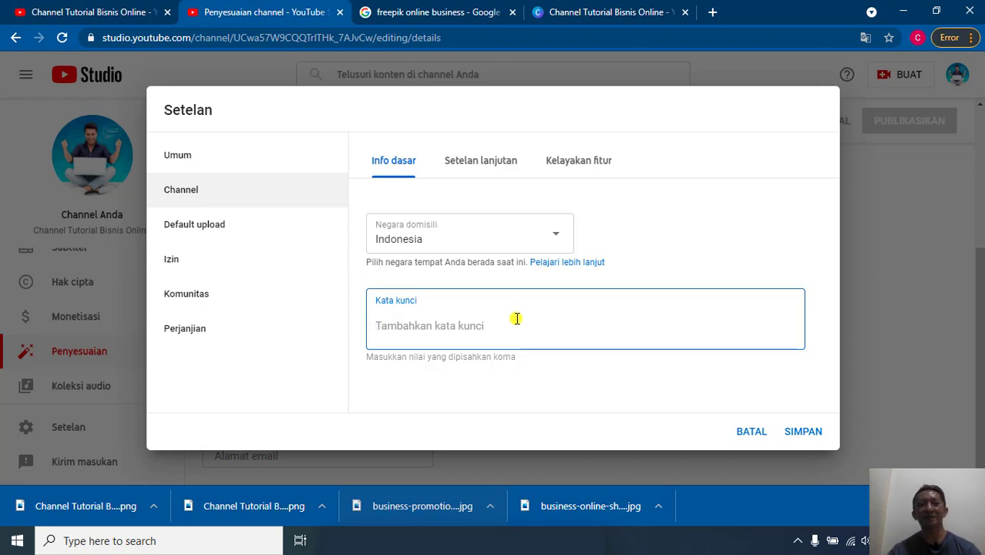
Search YouTube for 'tutorial bisnis online' from the channel page tab
left_click(105, 9)
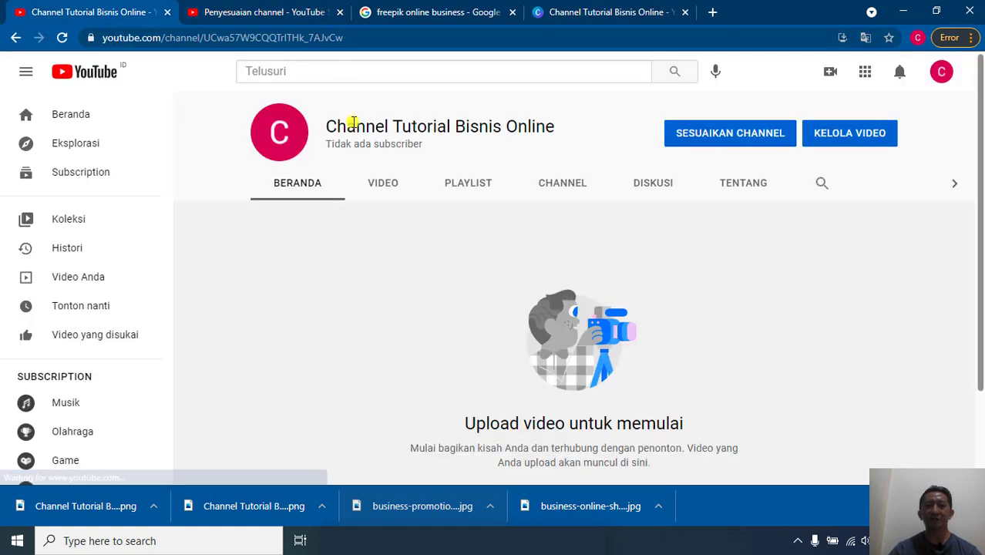
left_click(301, 70)
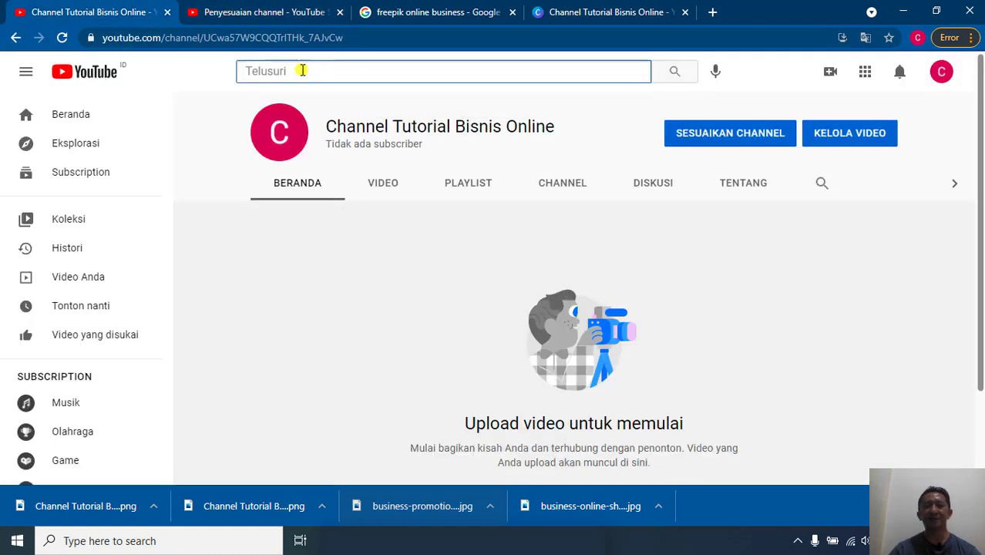
type("t")
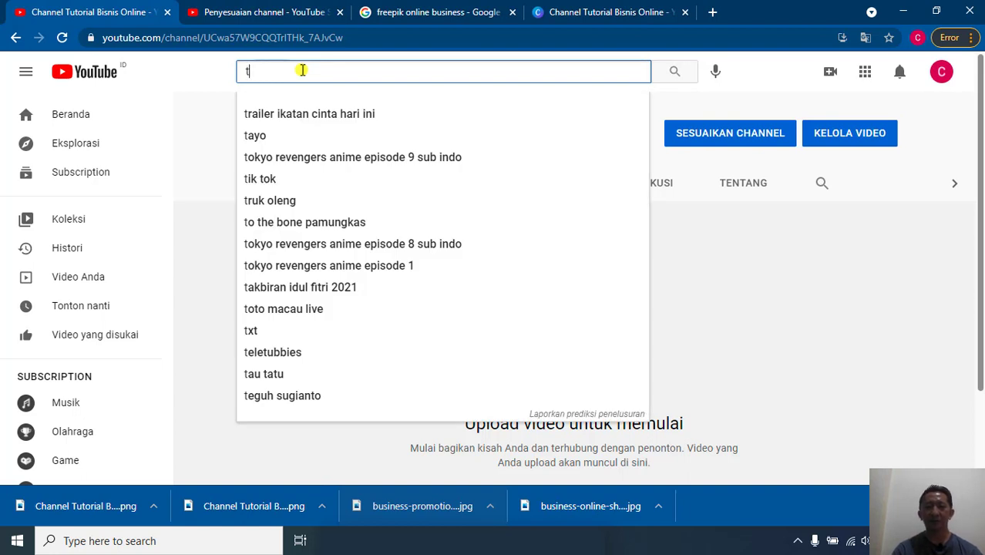
type("utu")
key("BackSpace")
type("o")
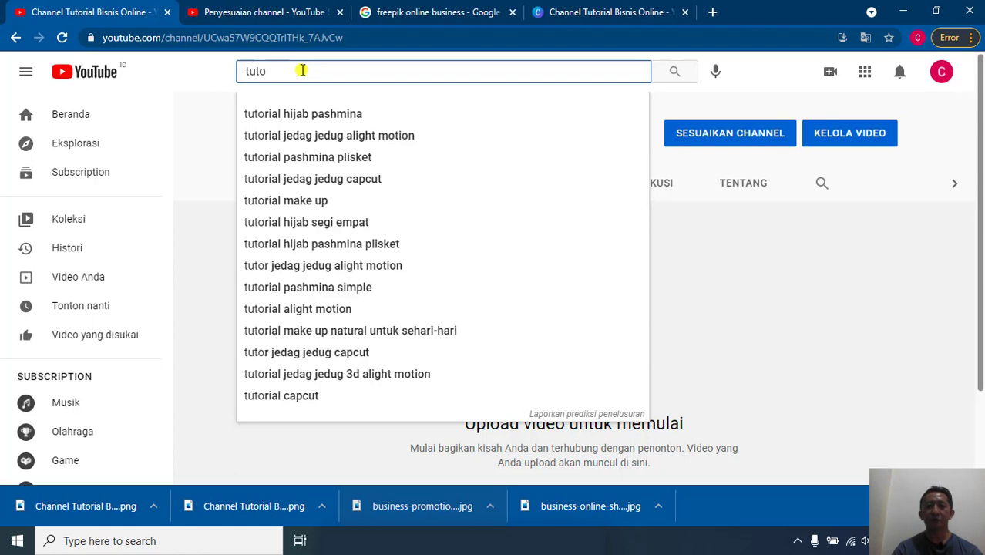
type("rial bisnis onli")
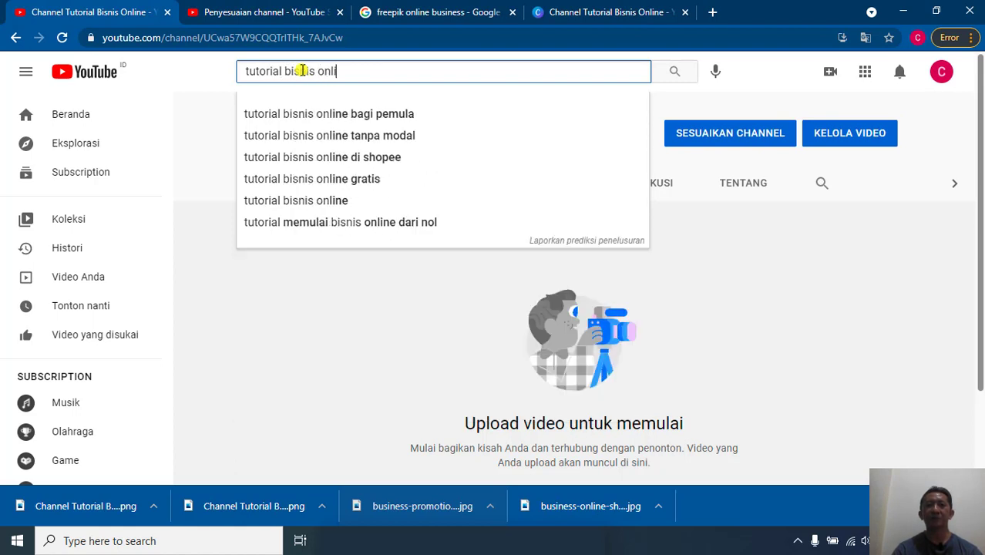
type("ne")
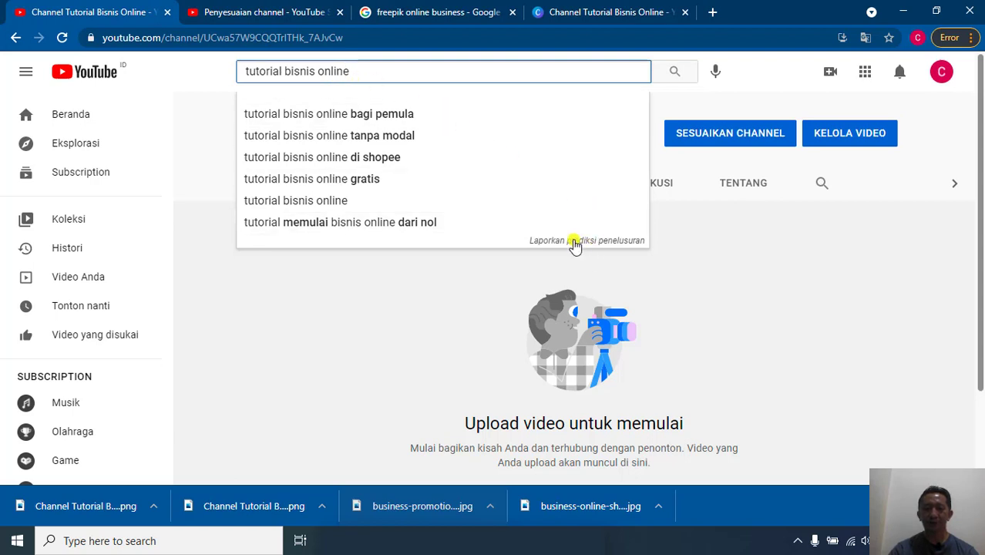
Copy all six autocomplete suggestions from the Laporkan prediksi penelusuran dialog
left_click(574, 243)
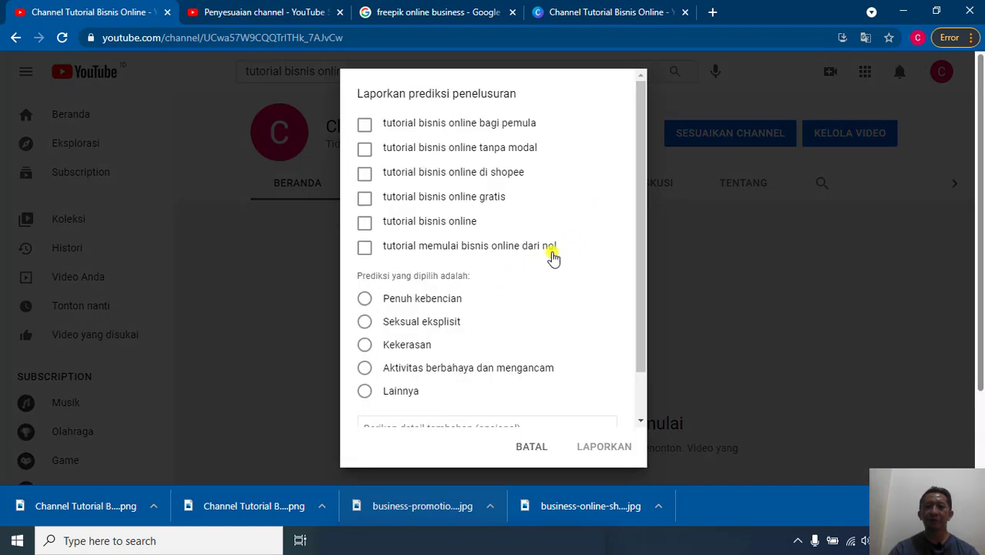
left_click_drag(534, 245, 383, 125)
key("ctrl+c")
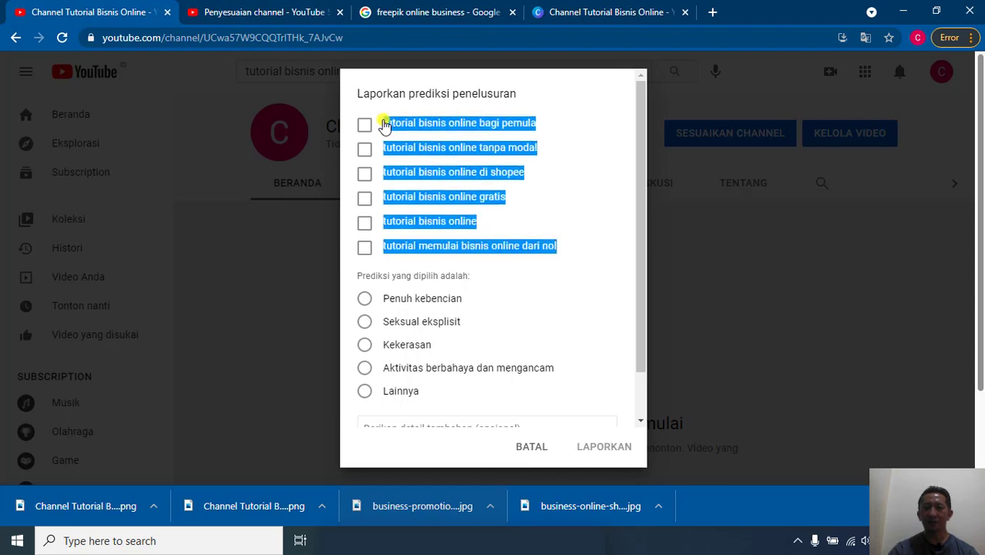
right_click(467, 157)
left_click(497, 164)
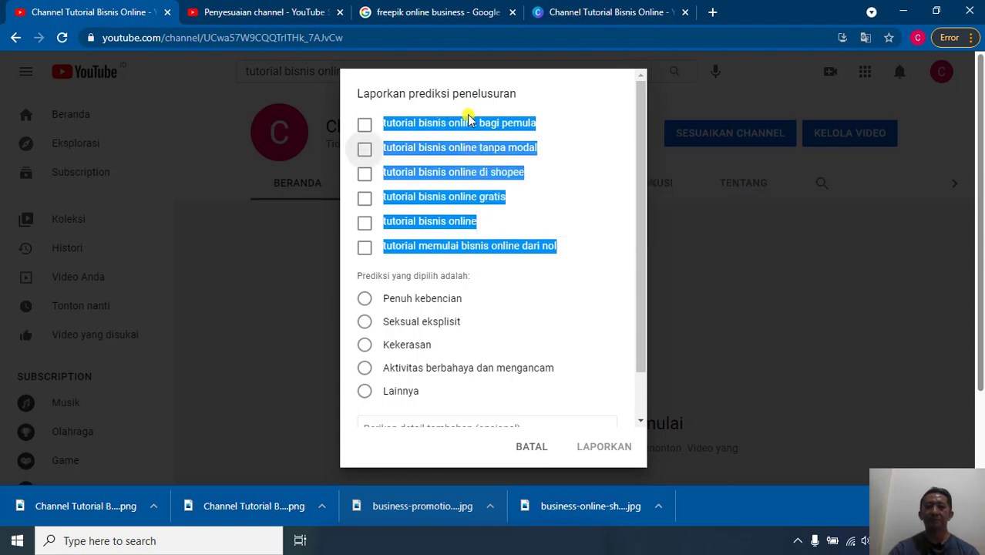
Open delim.co in a new browser tab
left_click(715, 13)
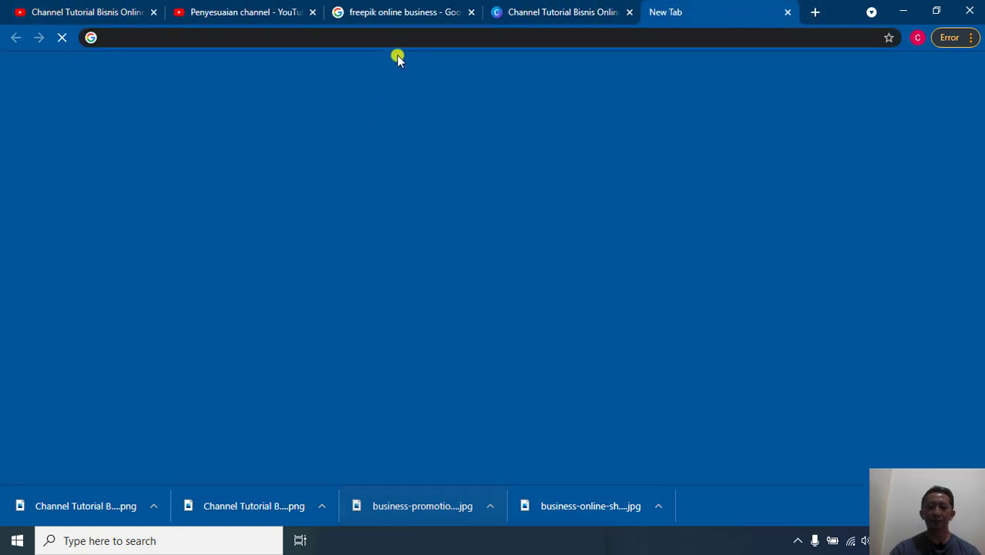
type("delim.")
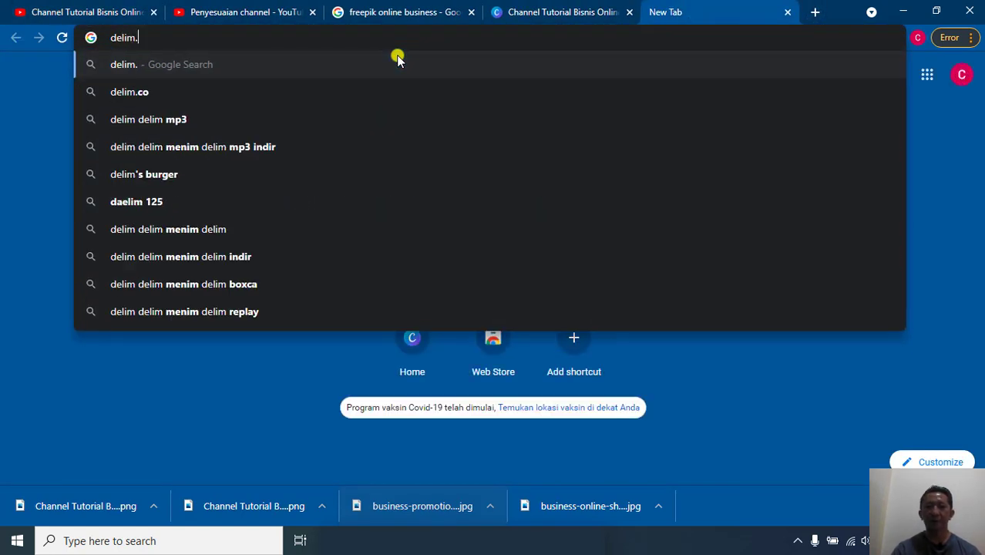
type("co")
key("Return")
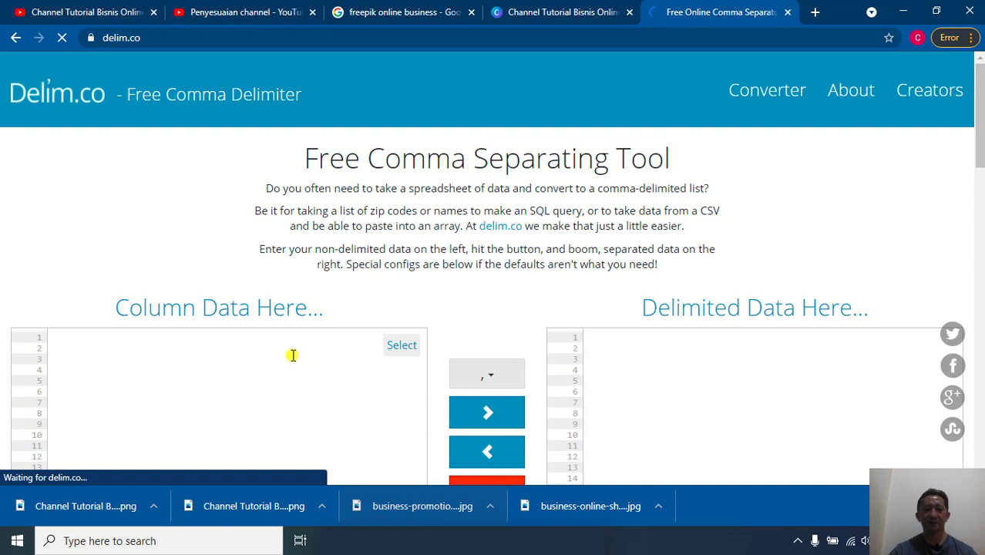
Paste the six suggestions into Delim.co, convert them to a comma-separated line, and select it
left_click(293, 353)
key("ctrl+v")
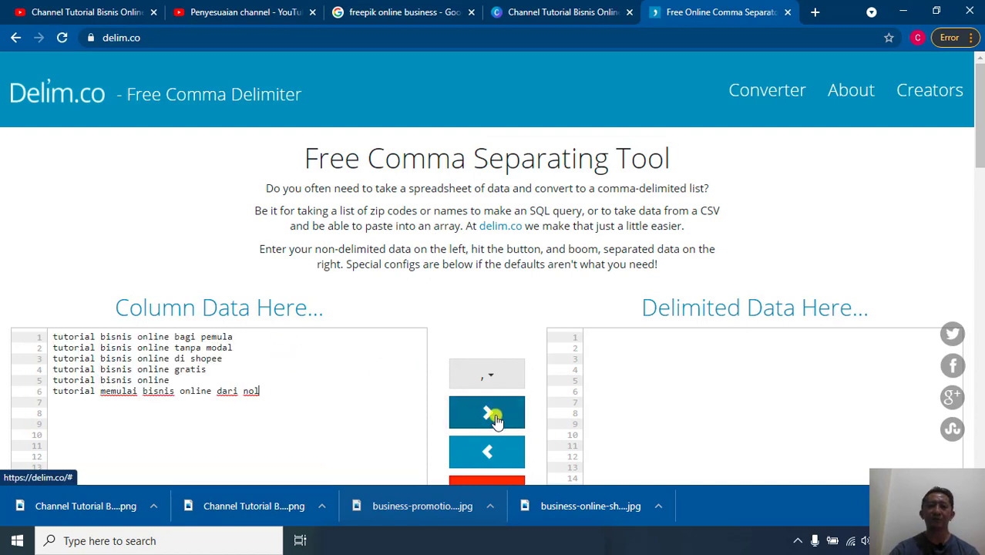
left_click(495, 416)
mouse_move(609, 338)
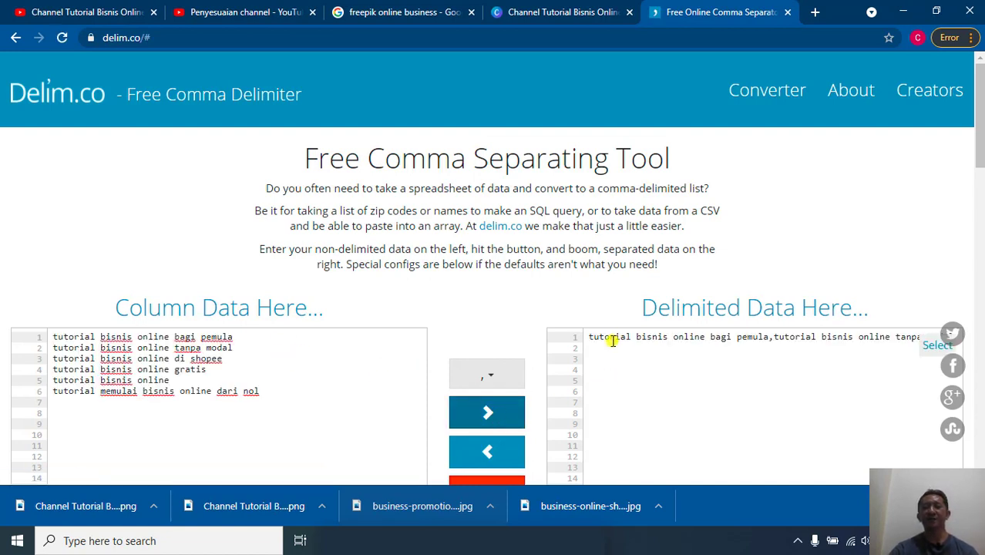
left_click_drag(612, 340, 617, 344)
key("ctrl+a")
key("ctrl+c")
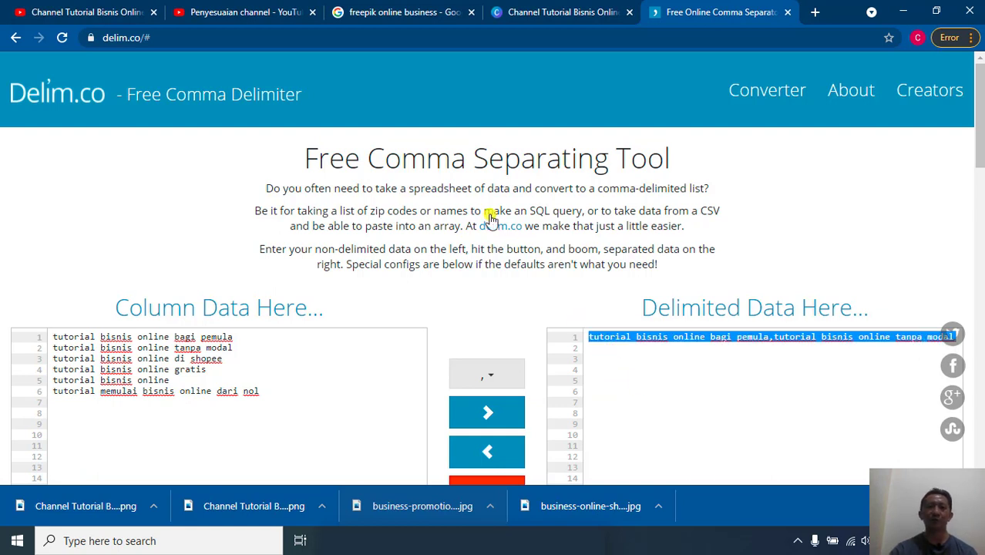
Paste the comma-separated bisnis online keywords into Kata kunci and go to Setelan lanjutan
left_click(219, 9)
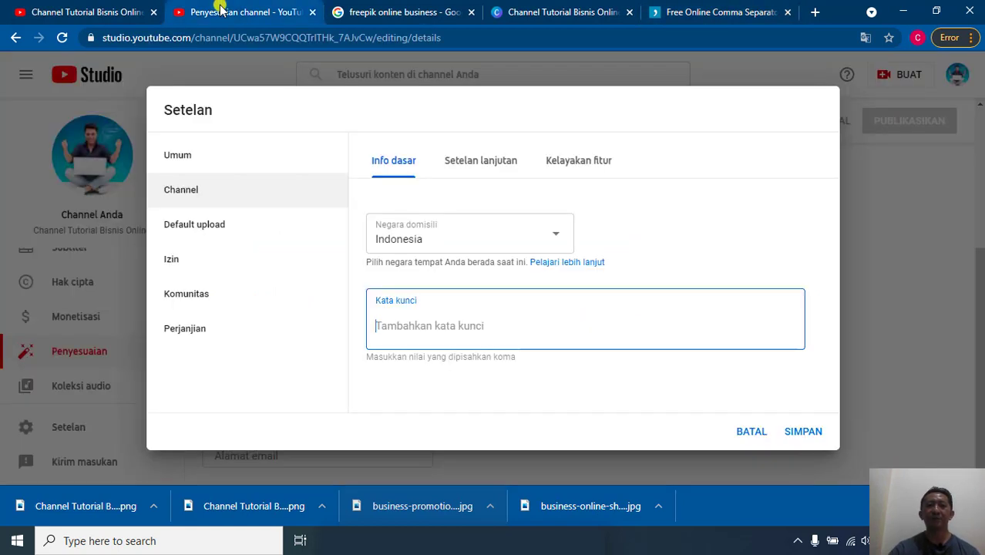
right_click(406, 332)
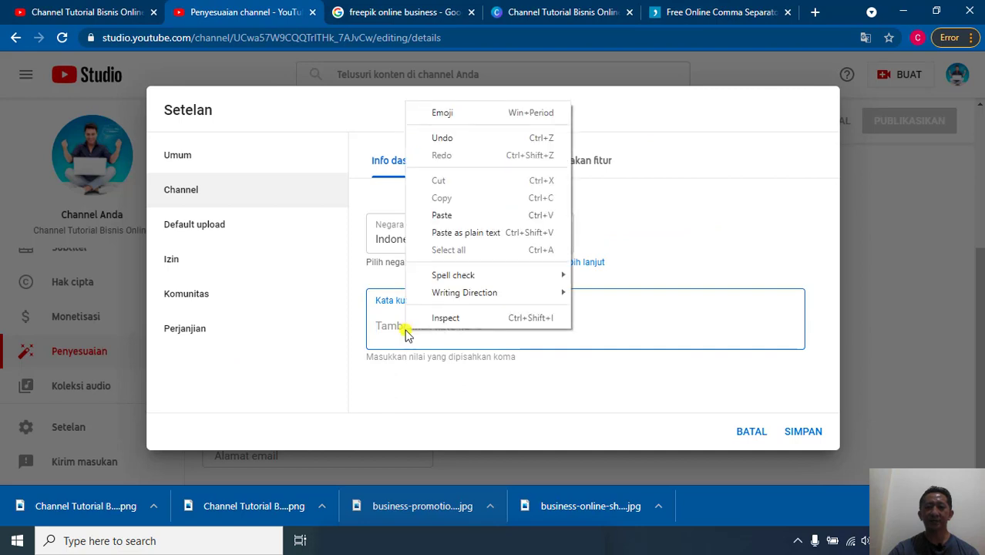
left_click(441, 215)
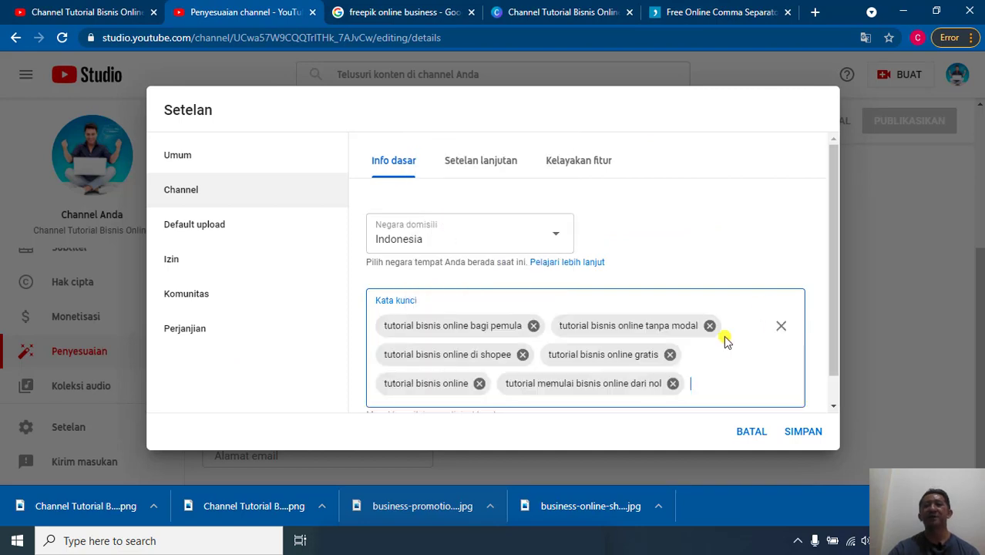
scroll(723, 335, "down", 1)
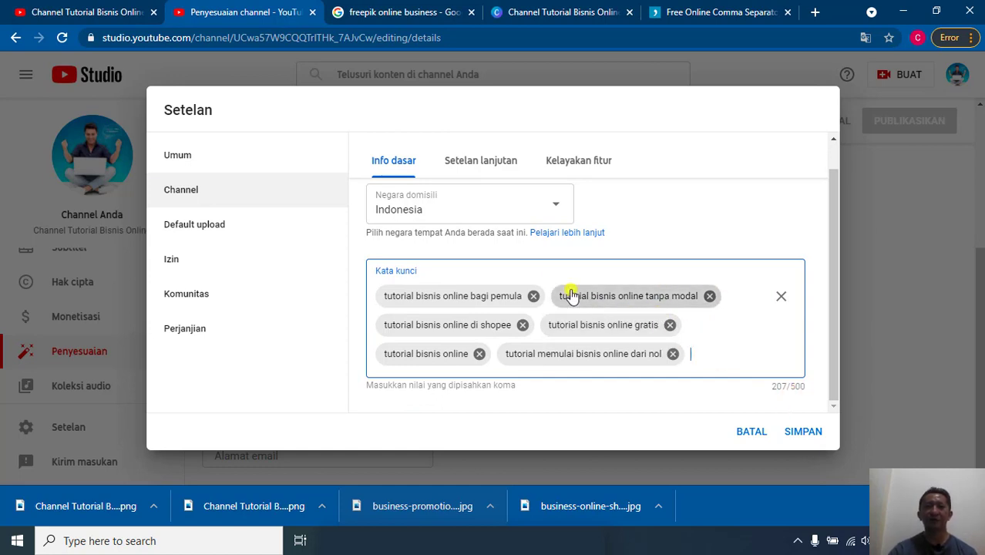
left_click(490, 169)
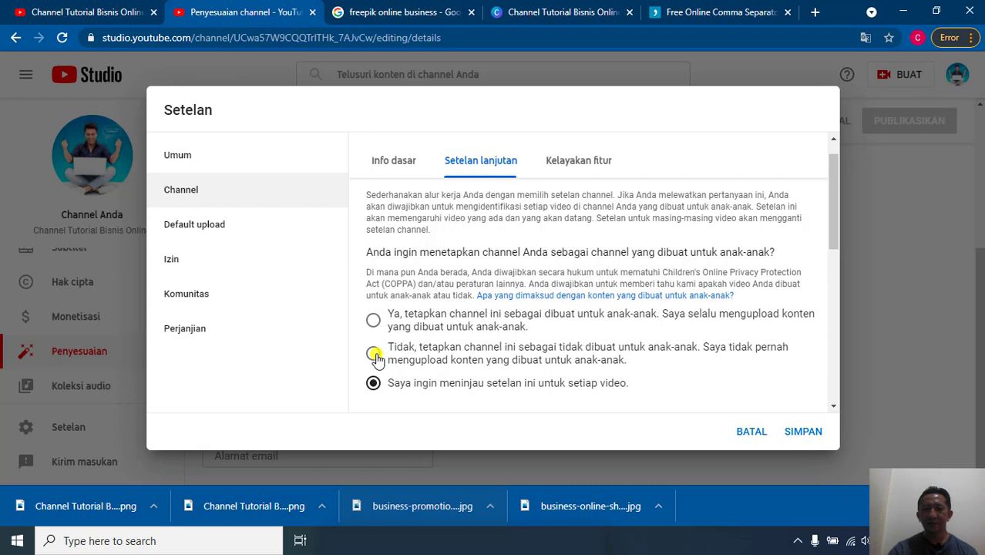
Mark the channel not made for kids and expand phone-verification requirements in Kelayakan fitur
left_click(375, 357)
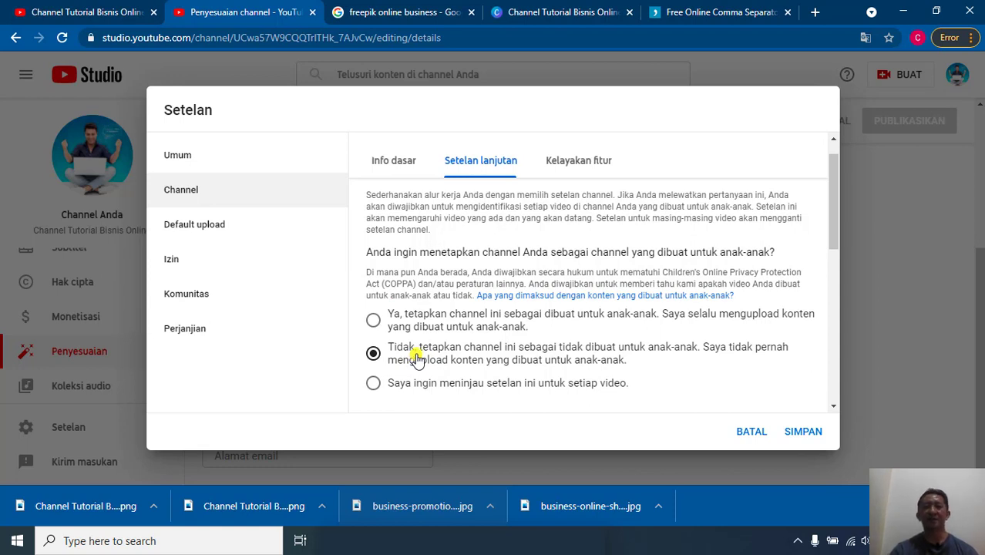
left_click(580, 163)
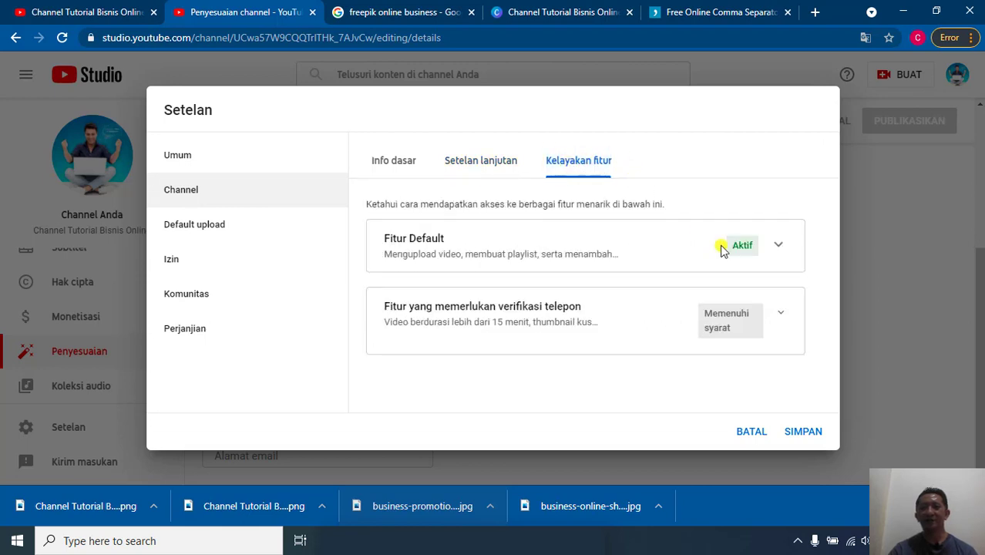
left_click(780, 317)
scroll(778, 327, "down", 1)
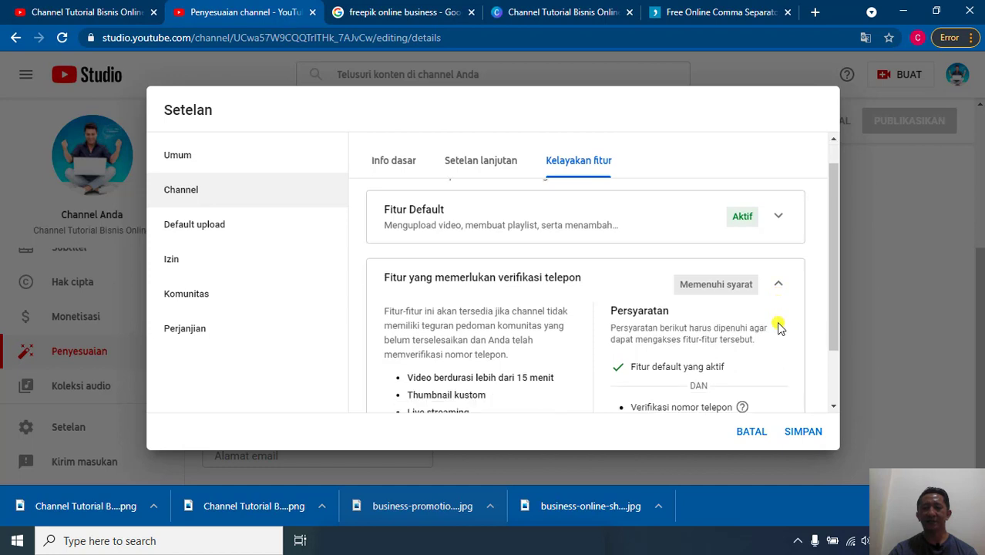
scroll(778, 327, "down", 2)
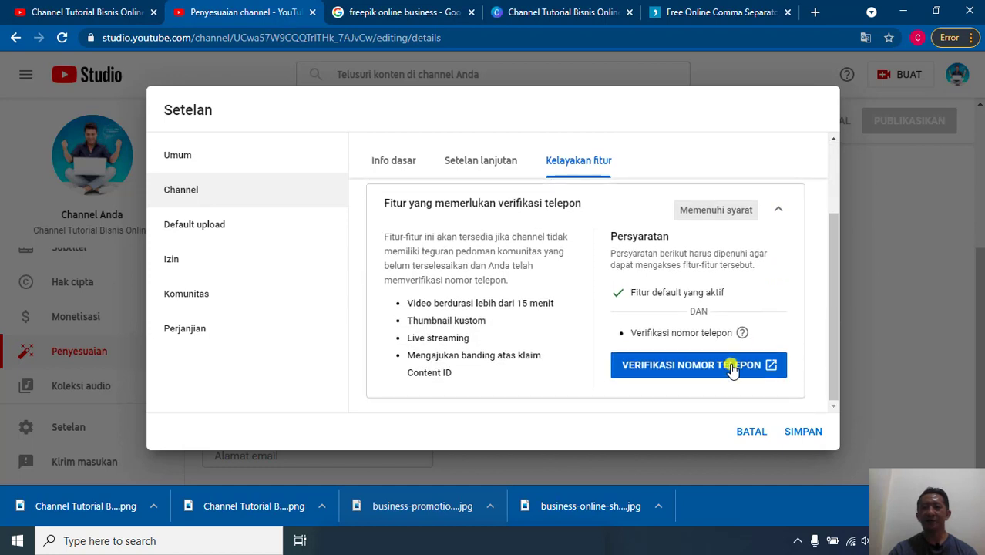
Enter the channel's phone number and request an SMS verification code
left_click(732, 367)
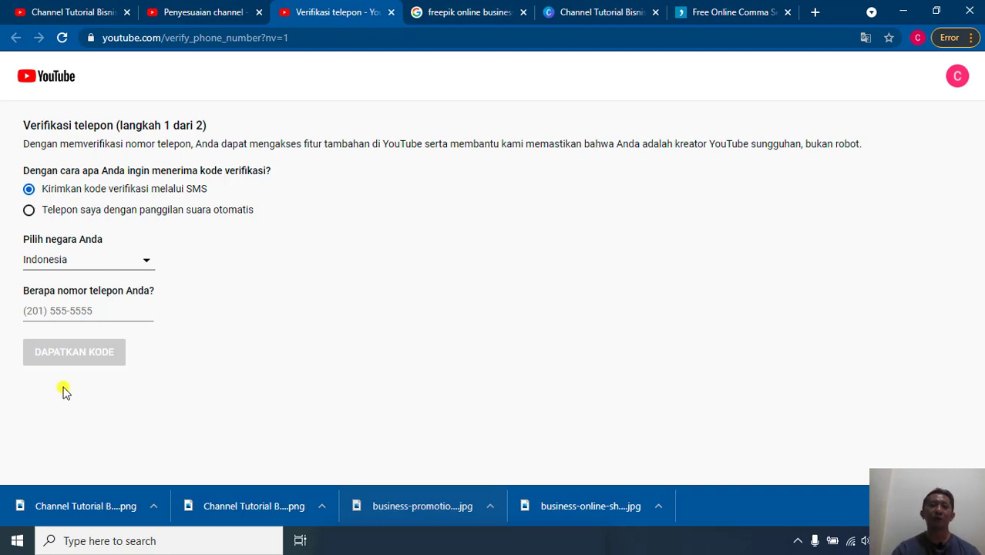
left_click(80, 310)
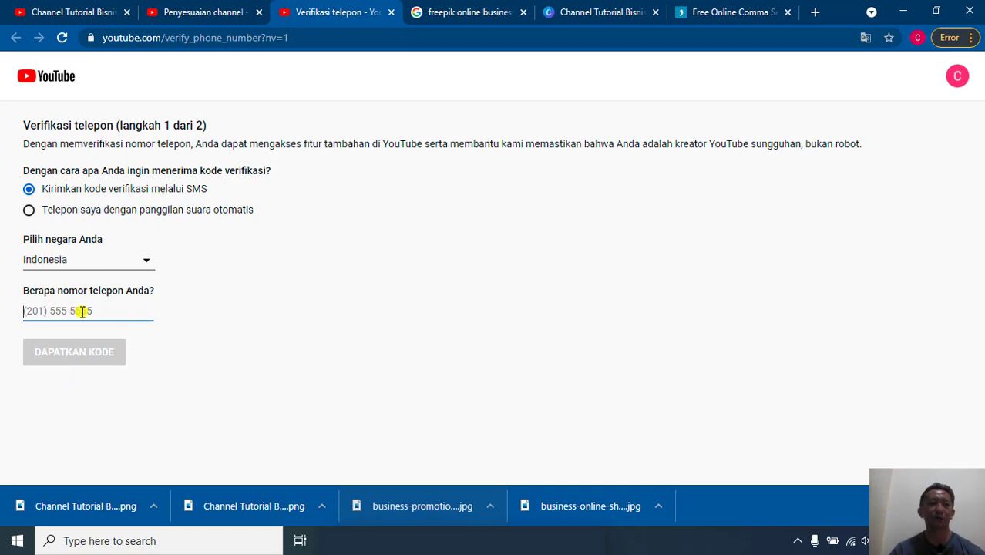
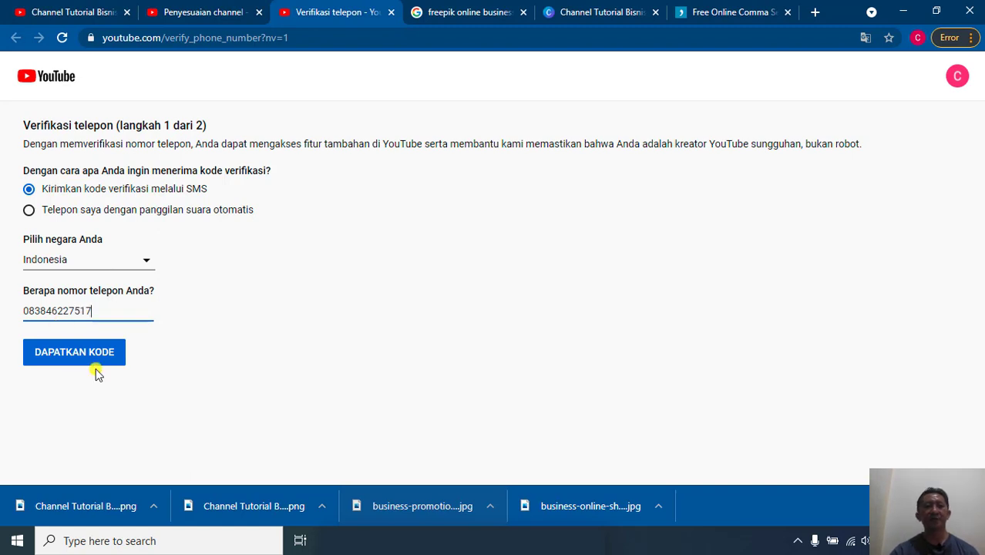
left_click(87, 352)
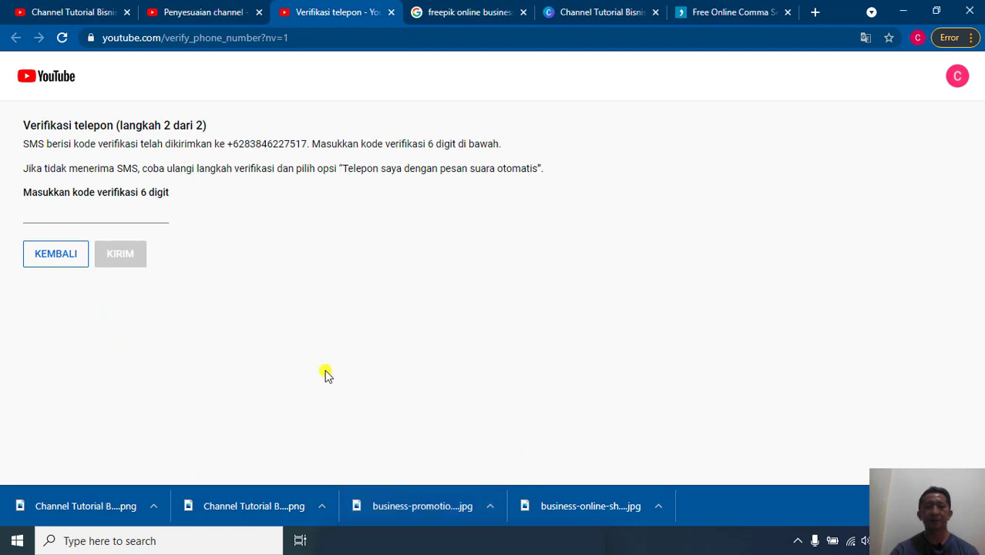
Enter the six-digit SMS code and submit it to verify the number
left_click(71, 214)
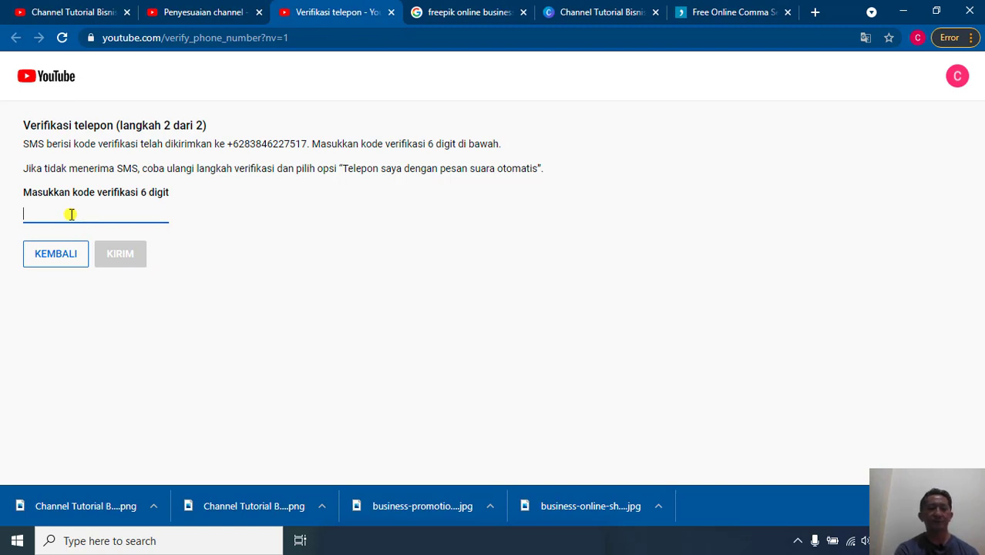
left_click(130, 259)
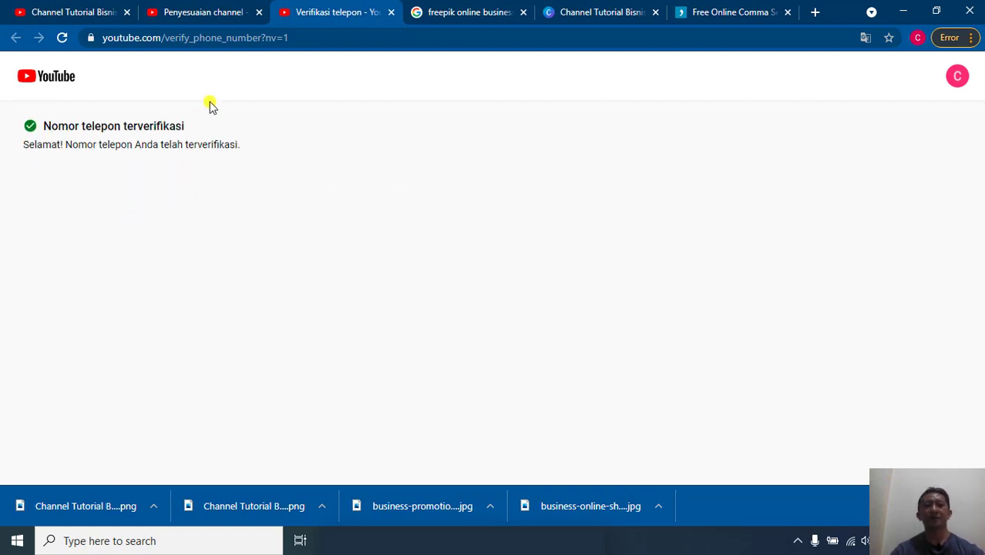
Set Publik as the default visibility in the Default upload settings
left_click(204, 14)
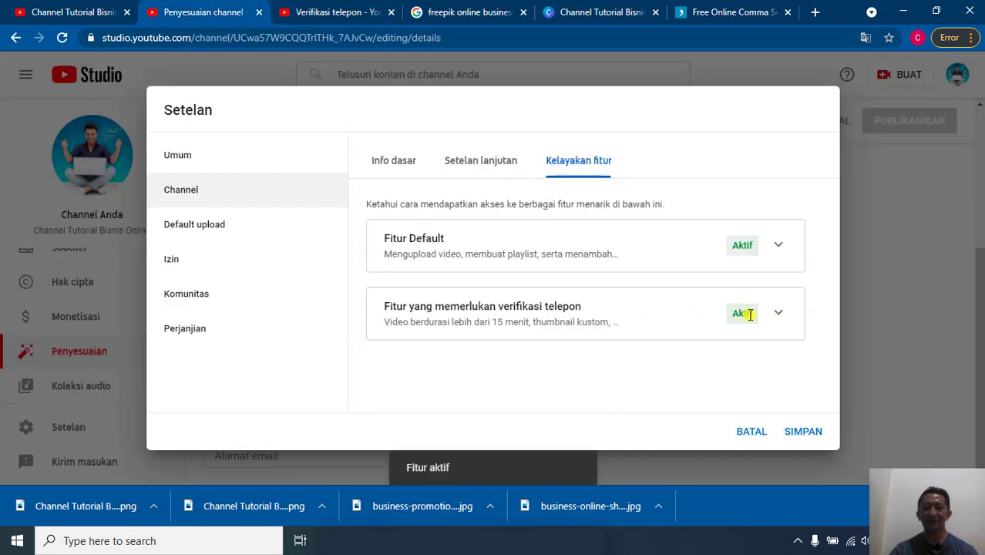
left_click(218, 231)
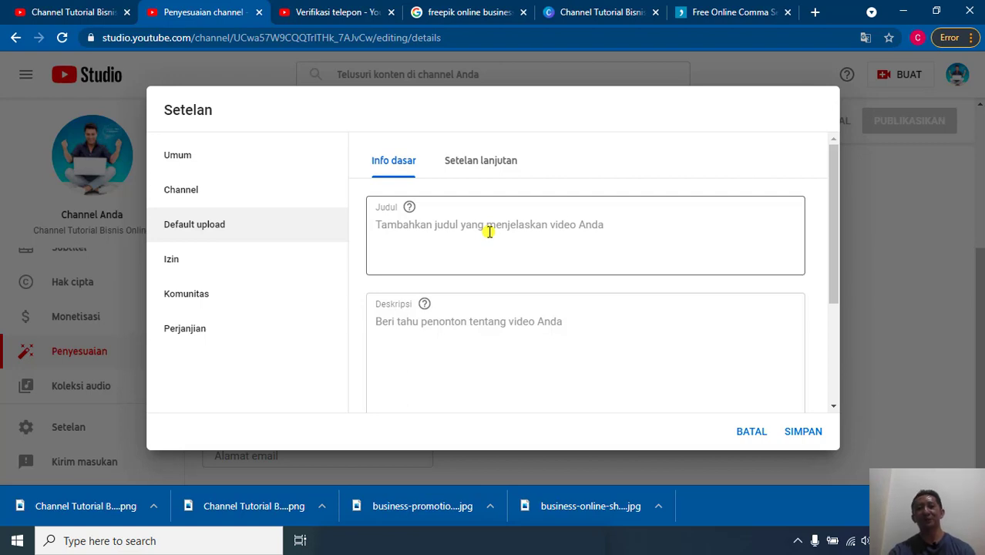
scroll(493, 235, "down", 2)
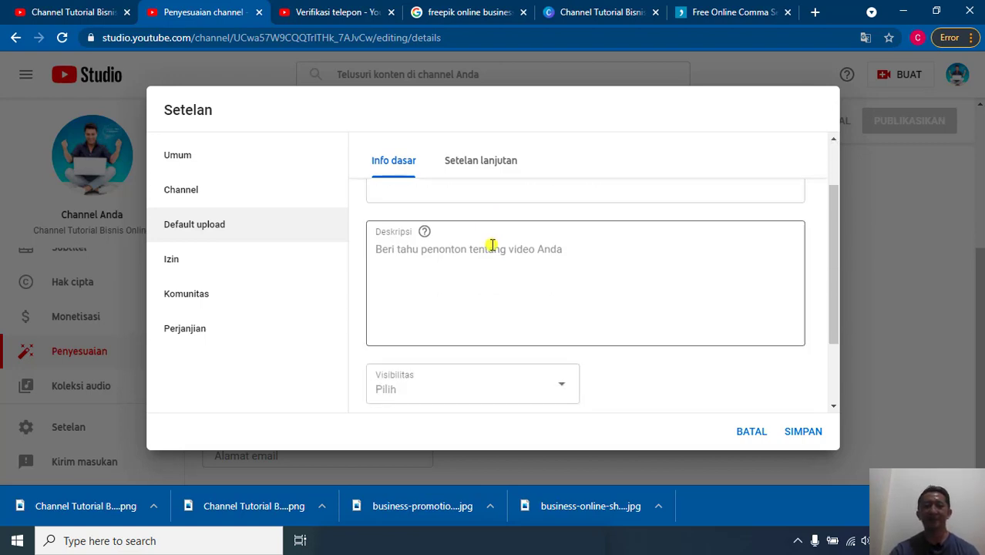
scroll(491, 245, "up", 2)
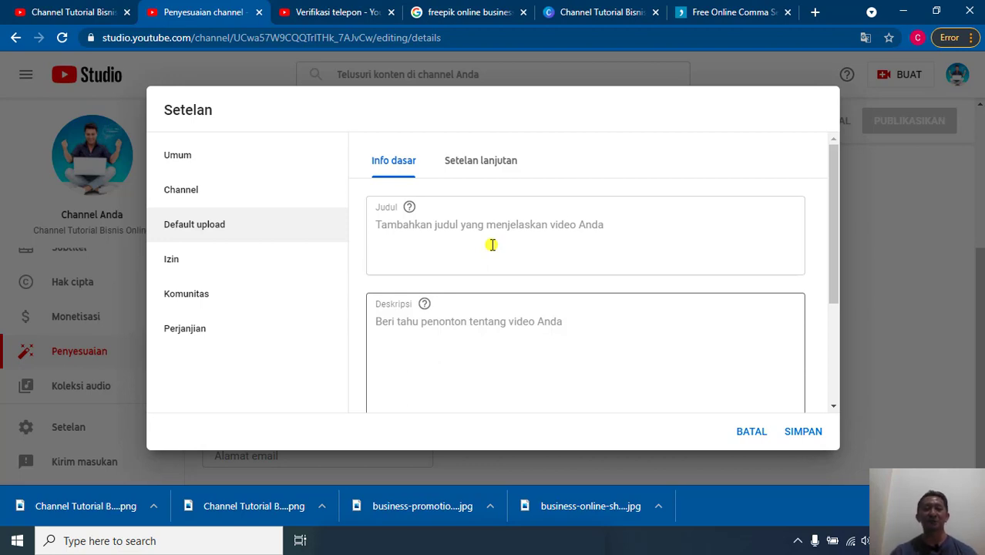
scroll(518, 297, "down", 3)
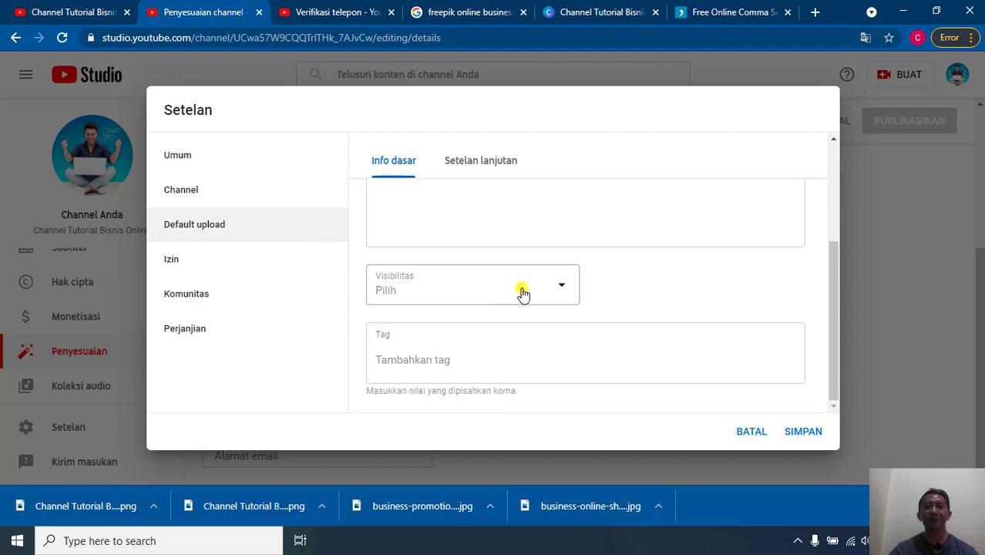
left_click(560, 292)
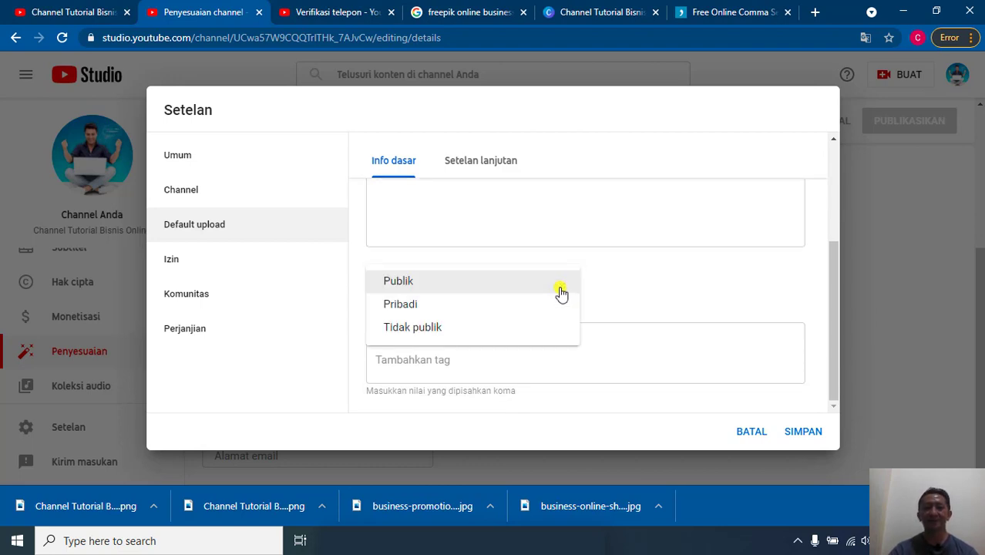
left_click(447, 286)
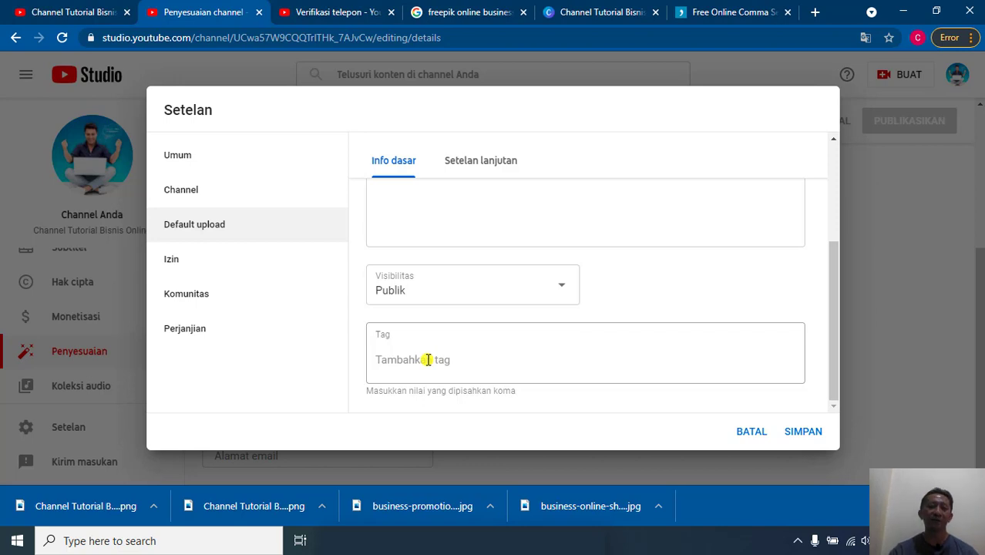
Change the YouTube search query to 'tutorial jualan online'
left_click(81, 11)
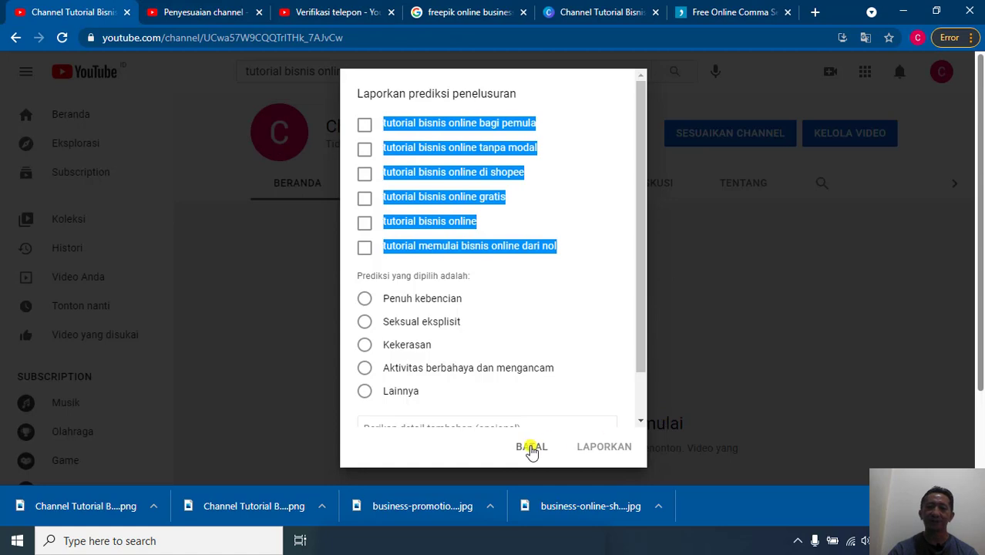
left_click(531, 447)
left_click(377, 71)
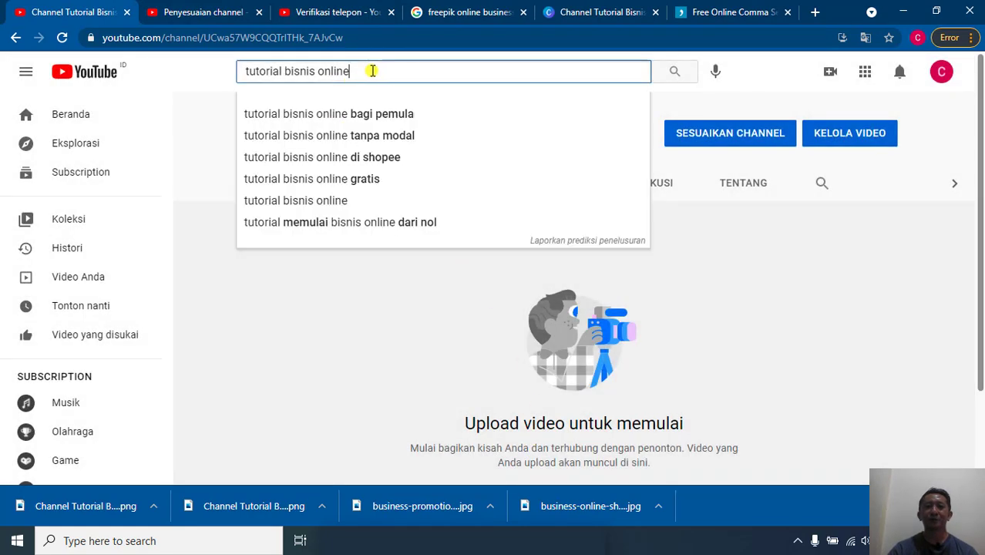
left_click_drag(378, 71, 287, 71)
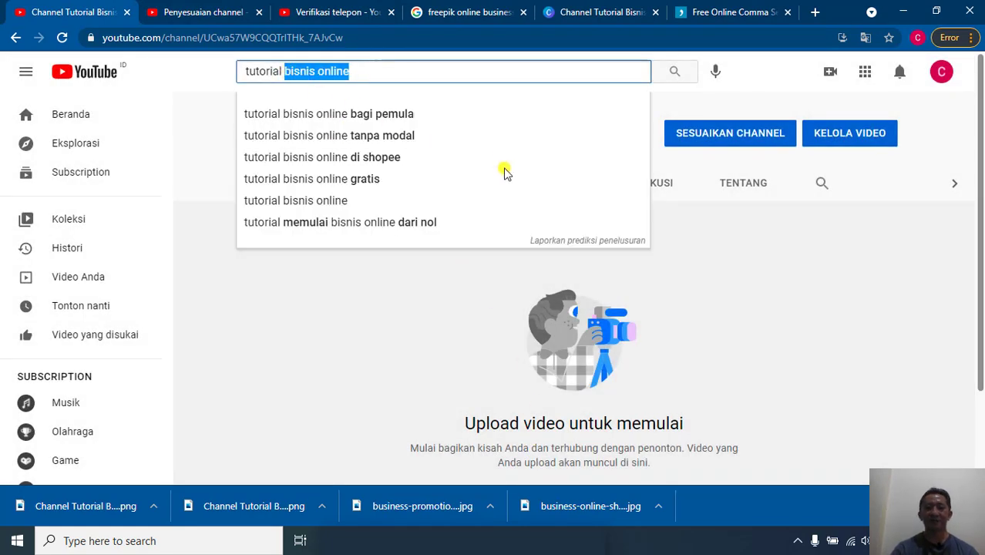
type("jualan online")
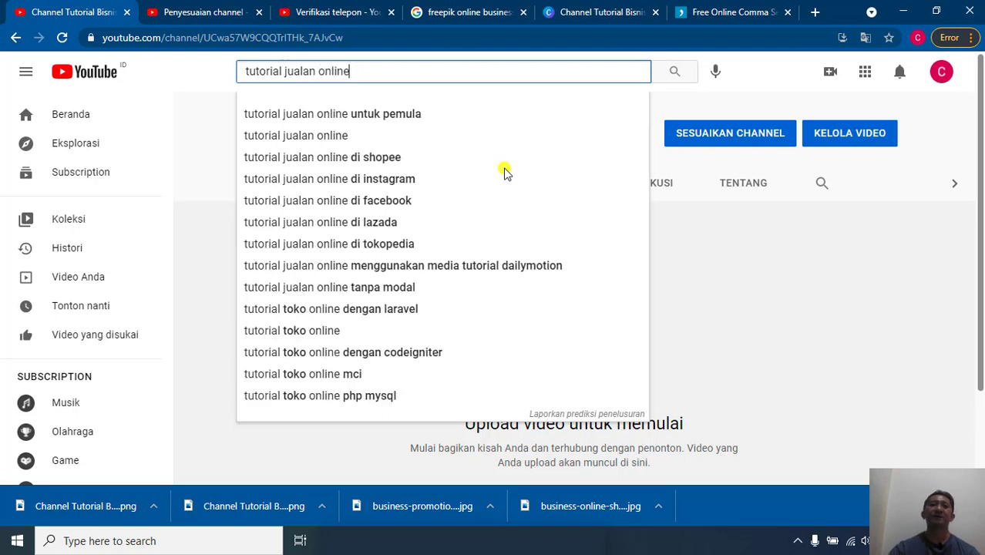
Copy the fourteen suggestions from the prediction report and select Delim.co's old keyword lines
left_click(609, 416)
scroll(561, 359, "down", 1)
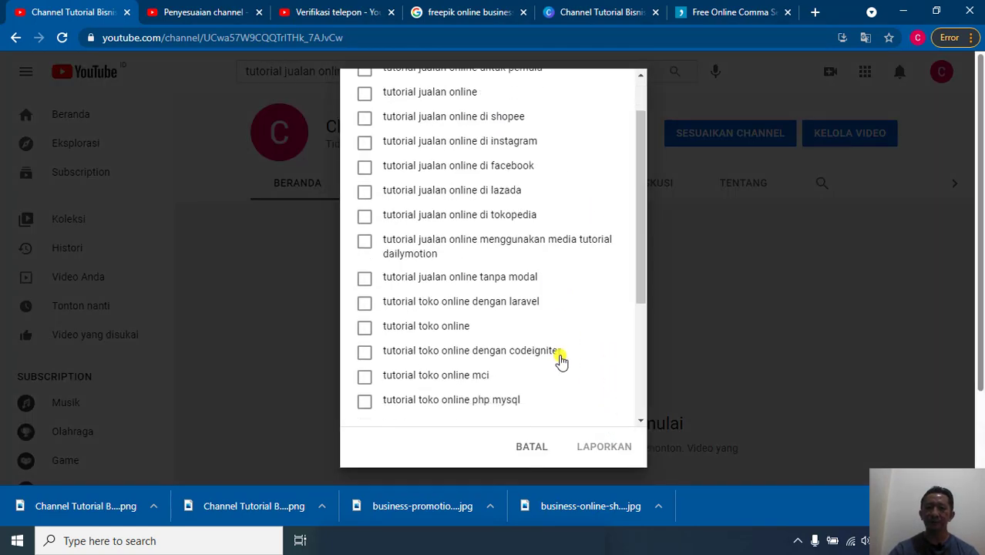
scroll(561, 359, "down", 3)
left_click_drag(454, 272, 416, 156)
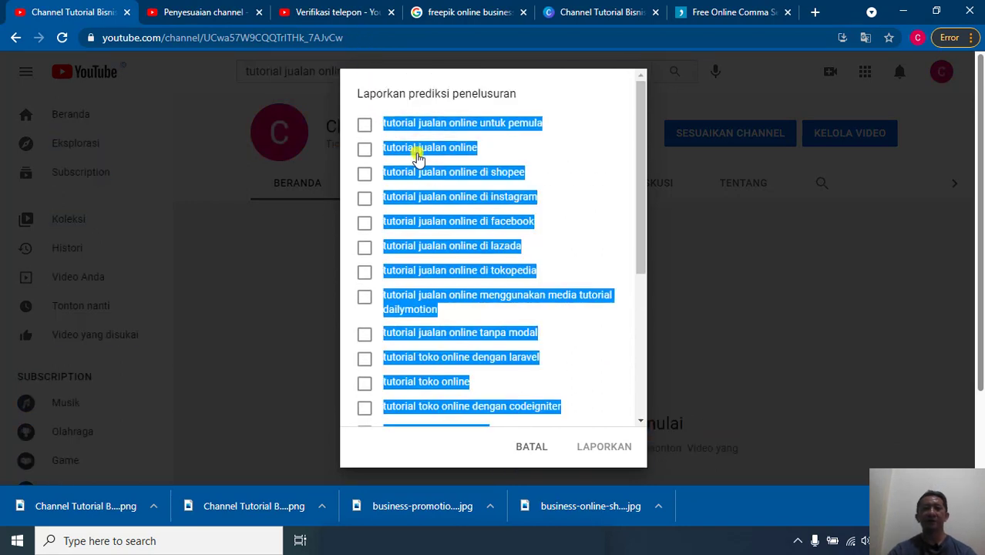
right_click(416, 156)
left_click(441, 160)
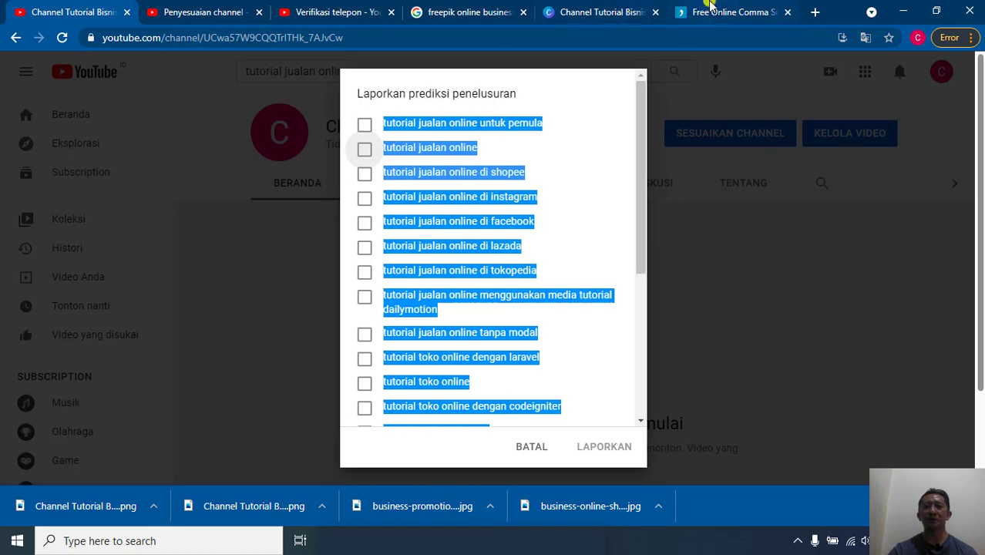
left_click(709, 10)
left_click_drag(281, 397, 4, 327)
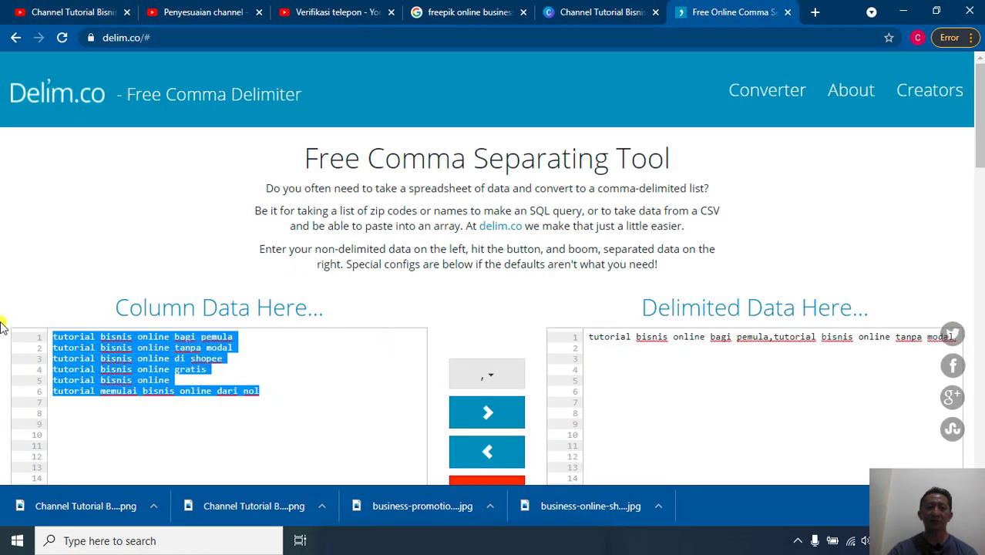
Replace Delim.co's data with the jualan online suggestions, convert, and copy the comma line
key("Delete")
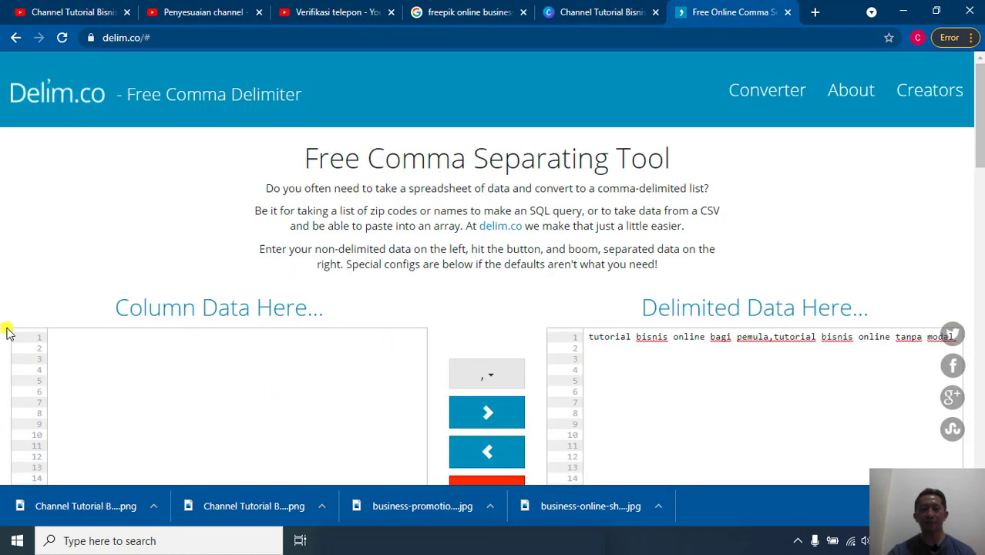
key("ctrl+v")
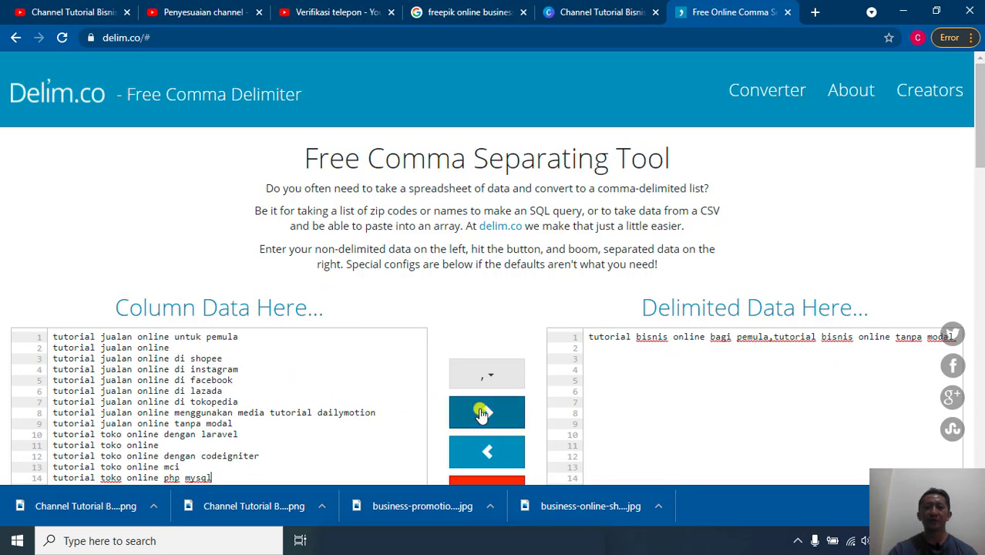
left_click(494, 414)
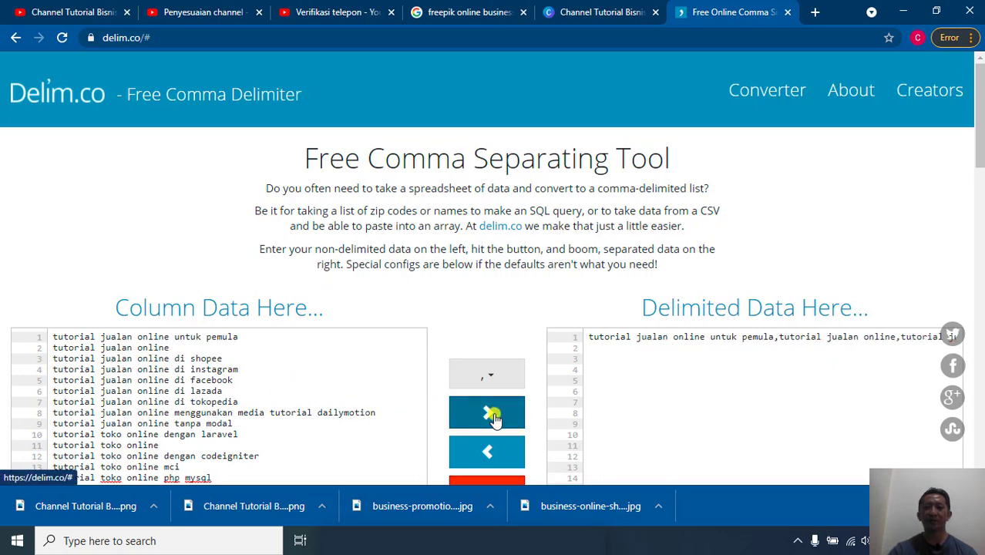
triple_click(629, 340)
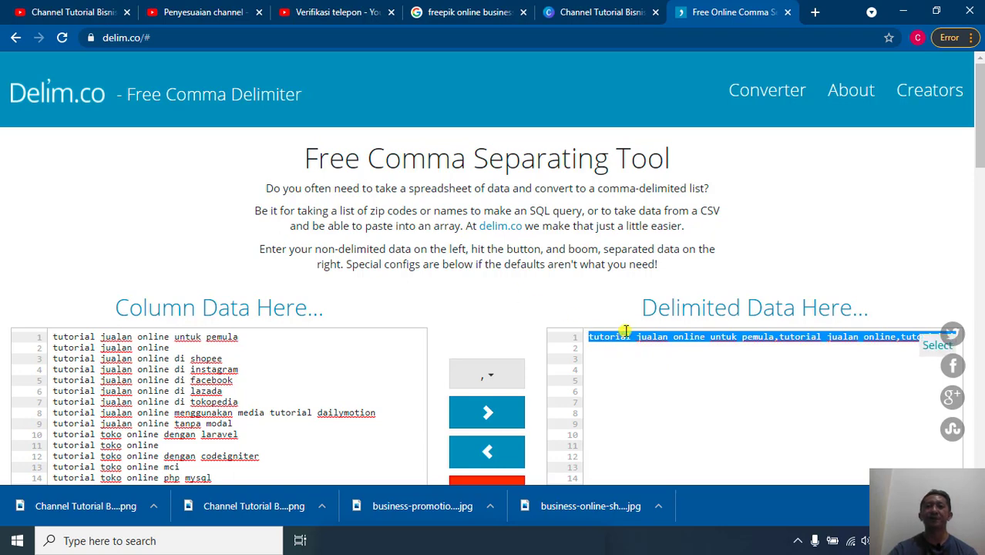
right_click(624, 340)
left_click(655, 162)
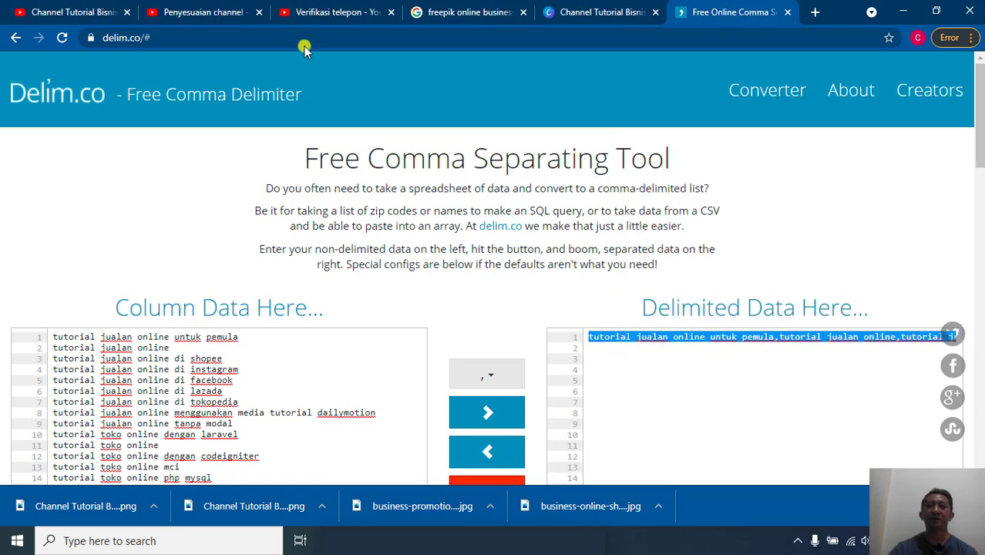
left_click(195, 12)
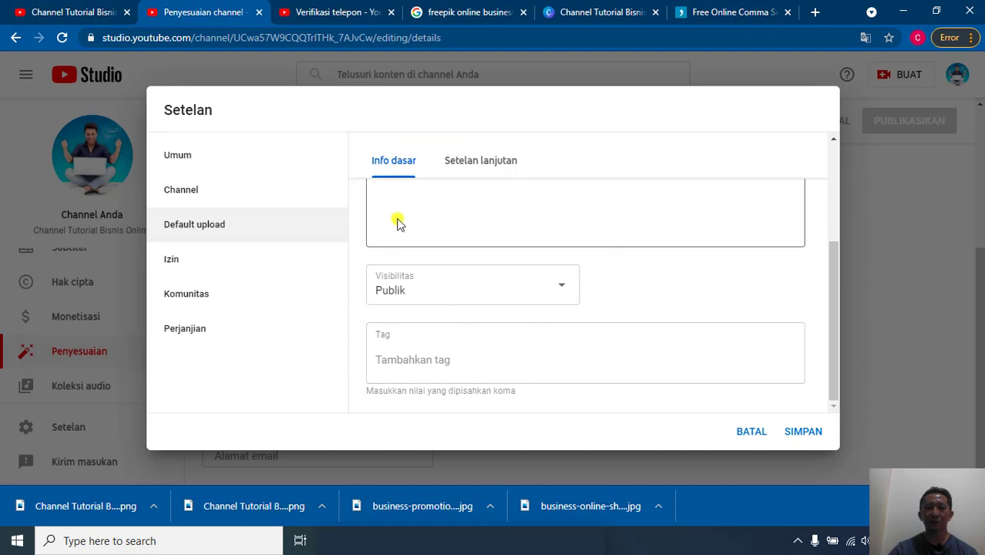
Paste the jualan online tags into Default upload Tag, removing 'tutorial toko online php mysql' (476/500)
left_click(425, 359)
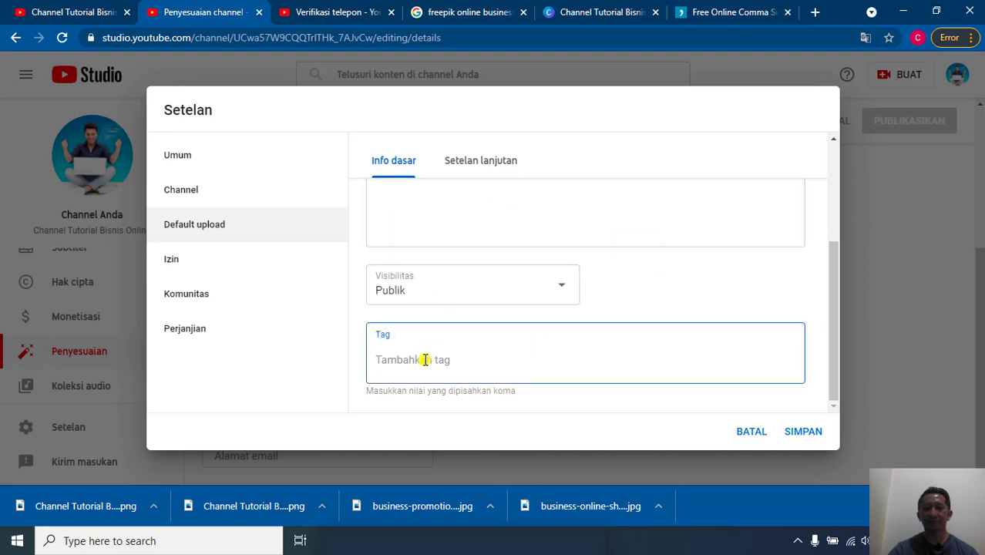
key("ctrl+v")
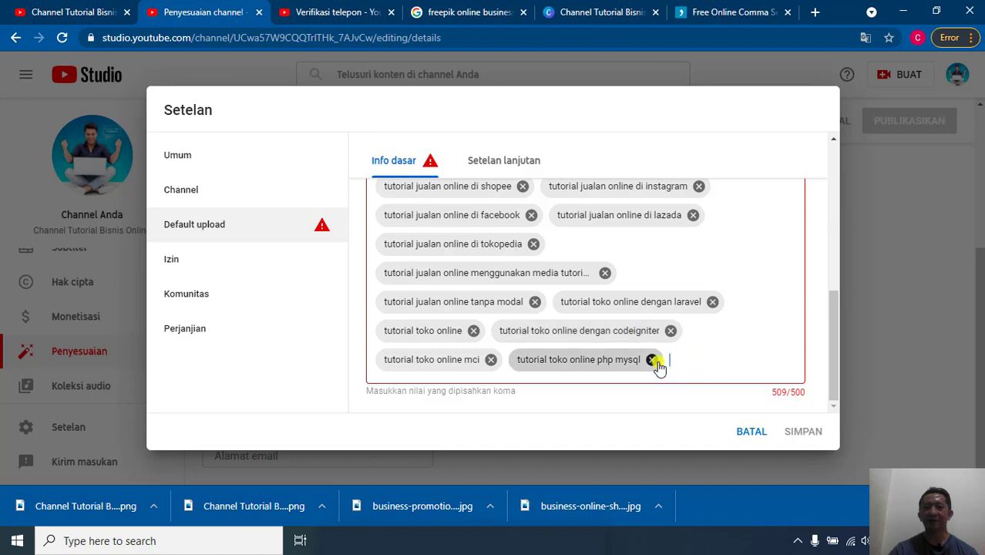
left_click(653, 359)
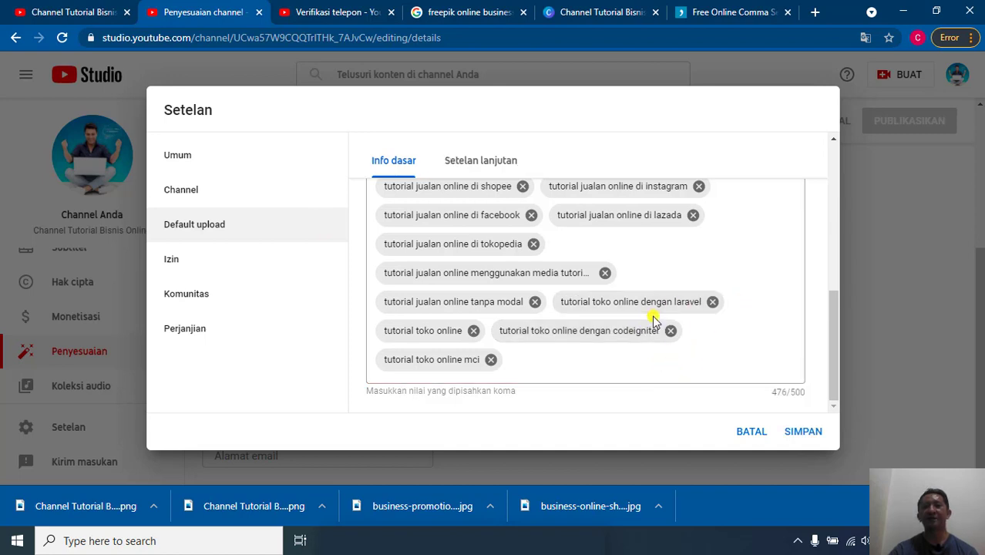
scroll(653, 316, "up", 2)
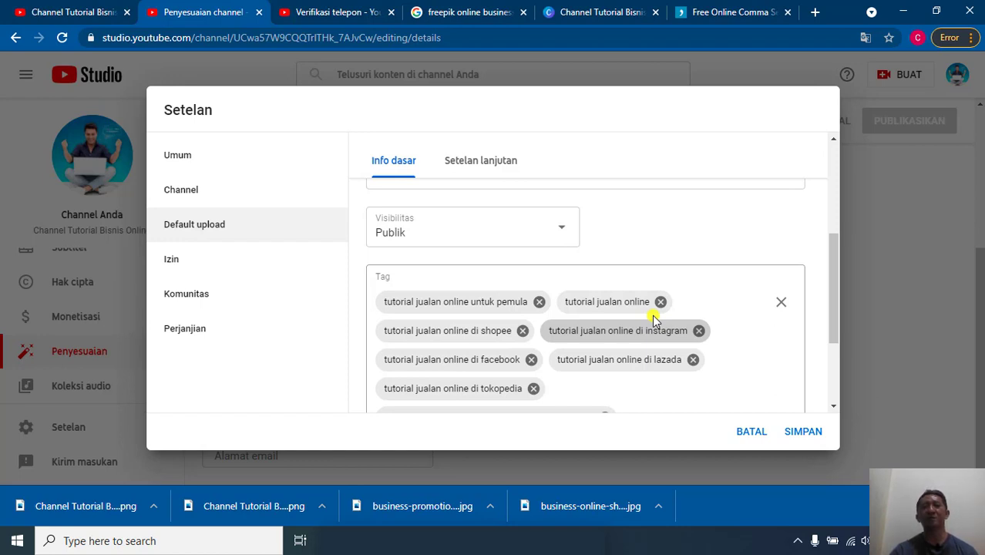
scroll(652, 314, "down", 3)
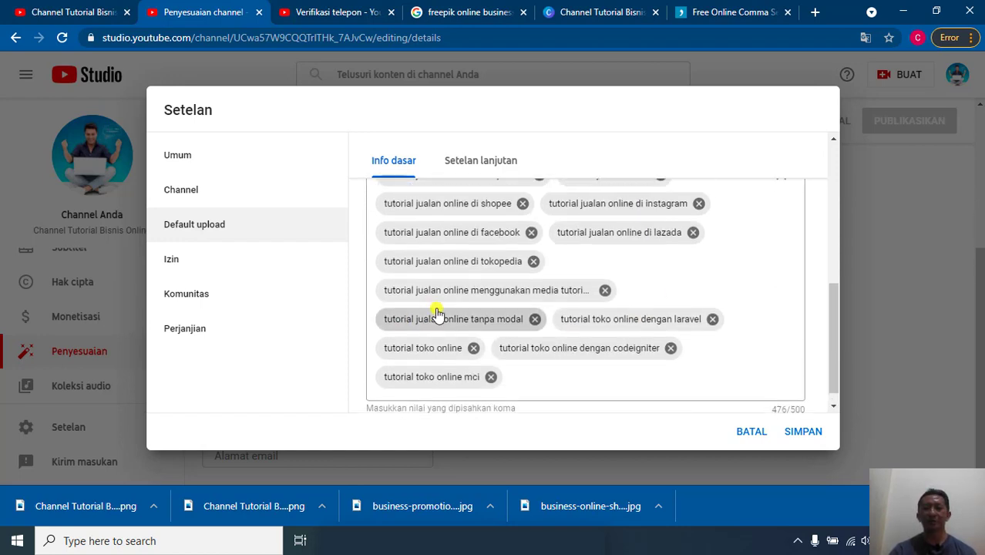
scroll(436, 314, "up", 1)
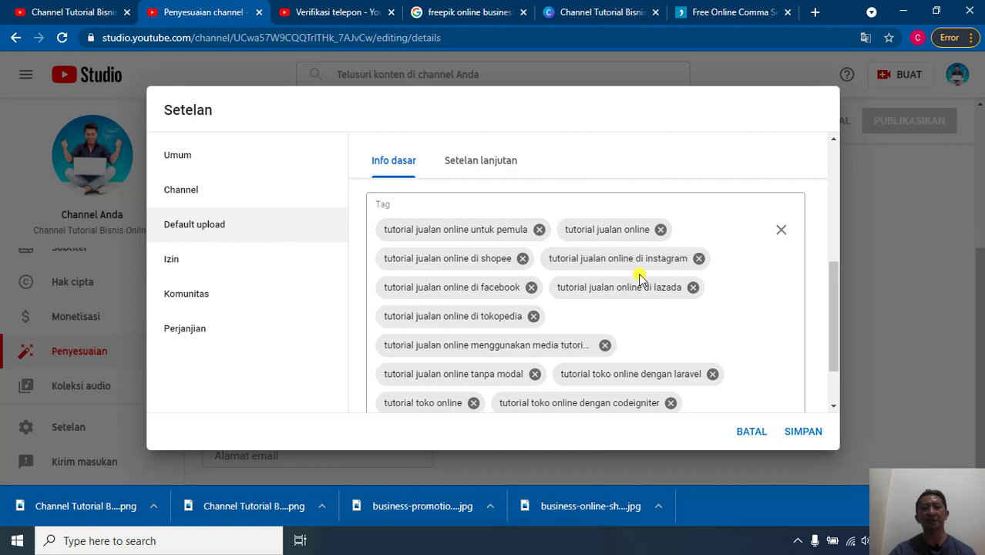
scroll(638, 273, "down", 2)
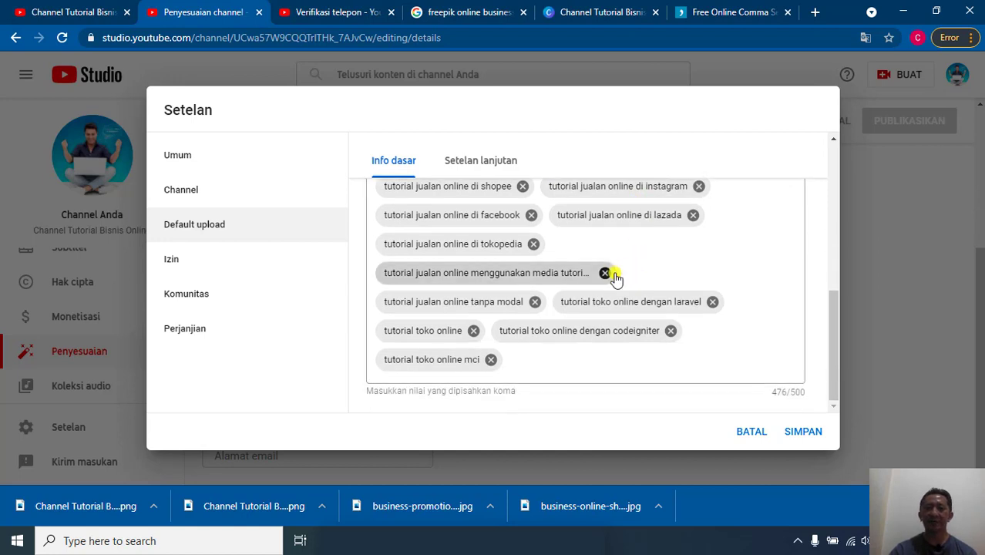
scroll(617, 277, "up", 3)
scroll(596, 325, "down", 2)
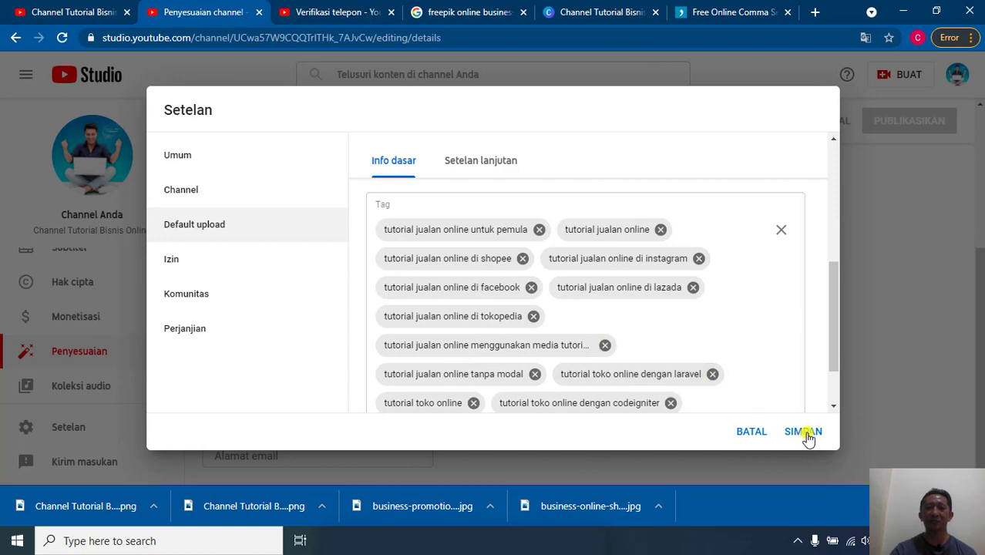
scroll(490, 273, "up", 4)
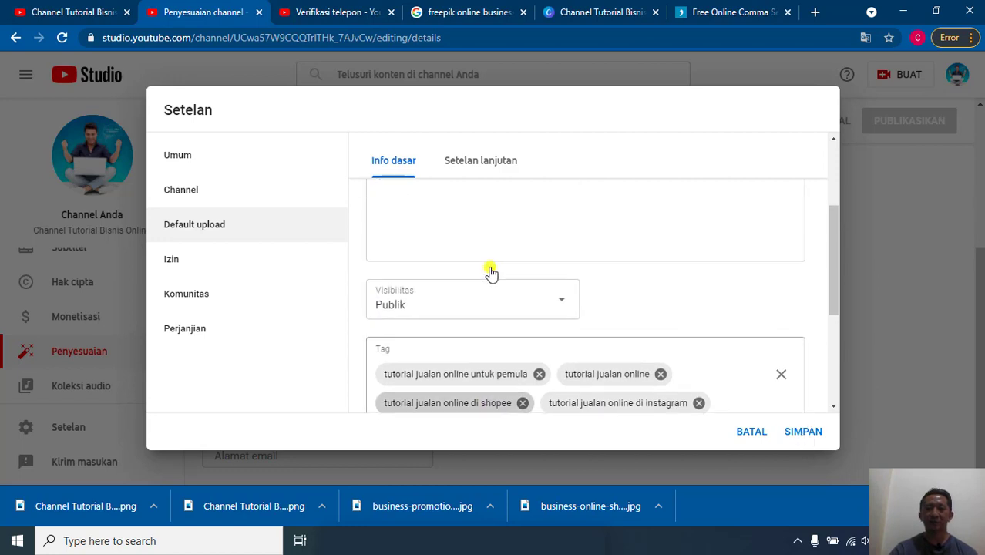
Under Setelan lanjutan, set Visibilitas komentar to hold potentially inappropriate comments for review
left_click(472, 162)
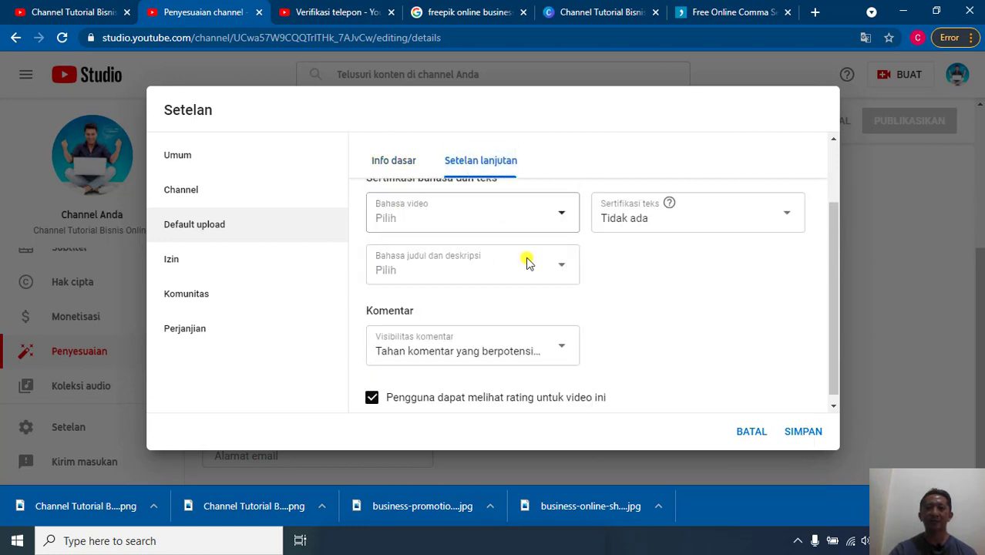
scroll(539, 273, "up", 2)
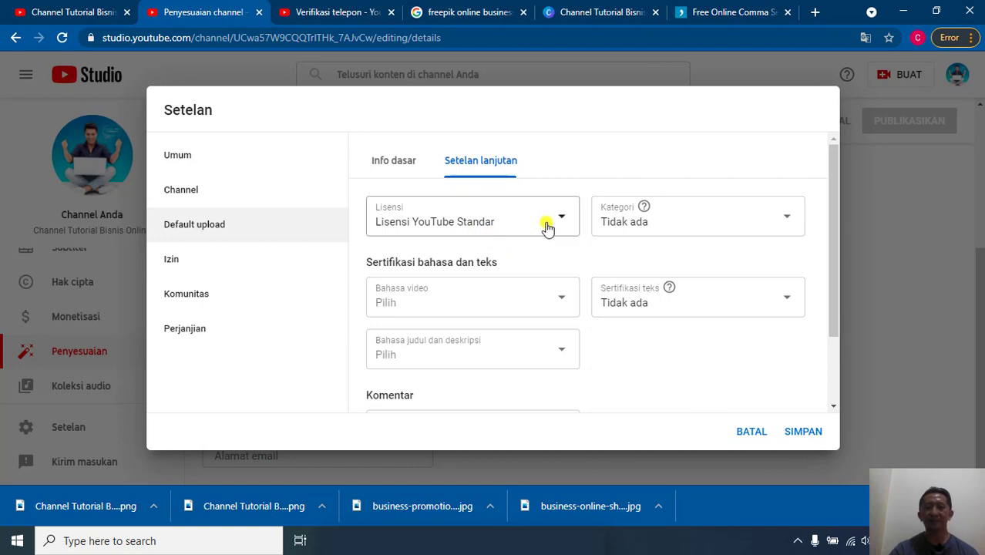
scroll(547, 227, "down", 2)
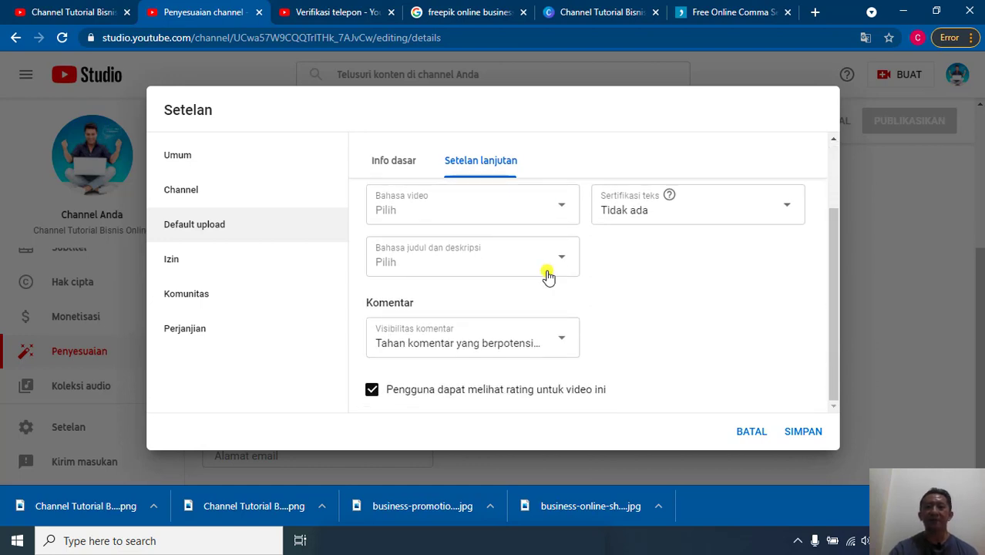
left_click(563, 344)
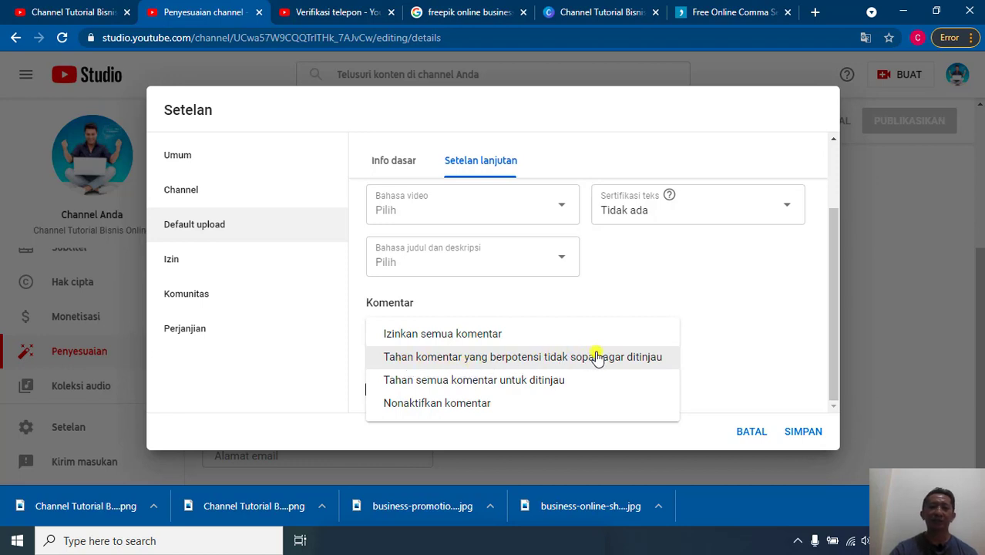
left_click(719, 275)
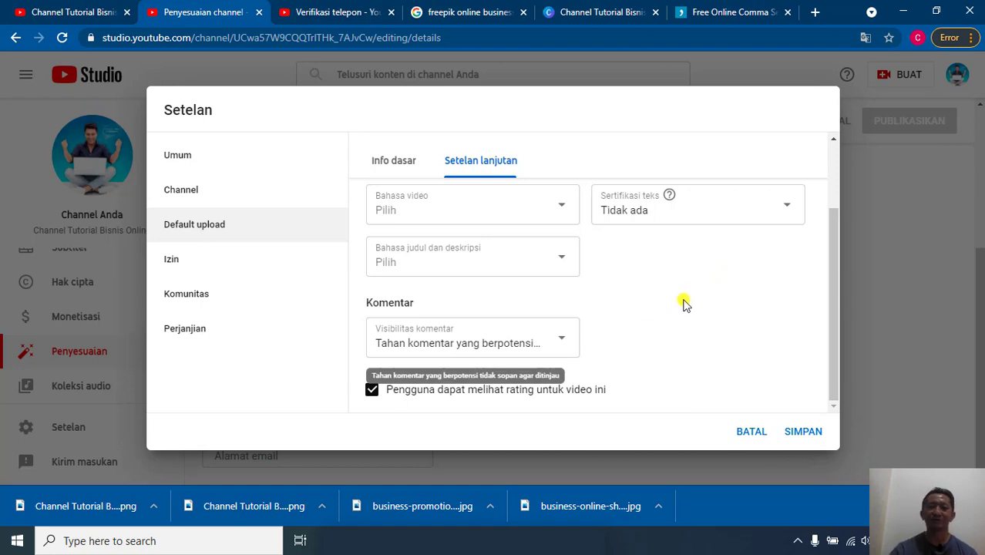
scroll(685, 305, "up", 2)
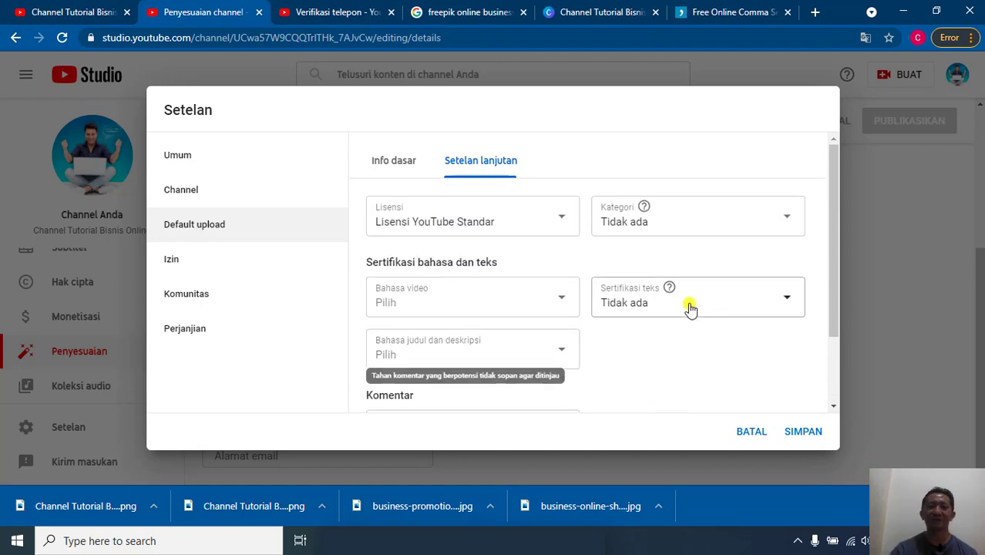
Look over the Izin and Perjanjian sections, save the upload defaults, and view the public channel
left_click(242, 272)
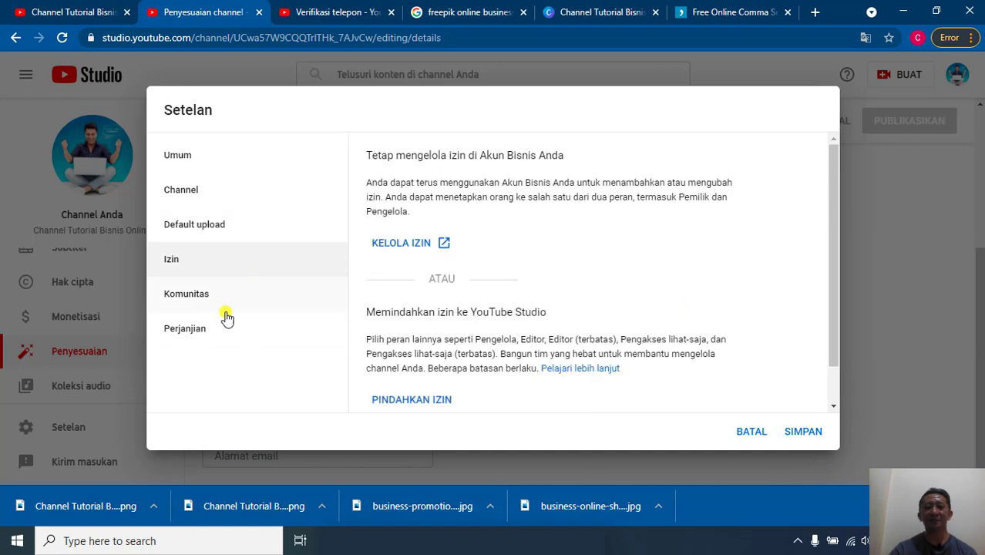
left_click(220, 336)
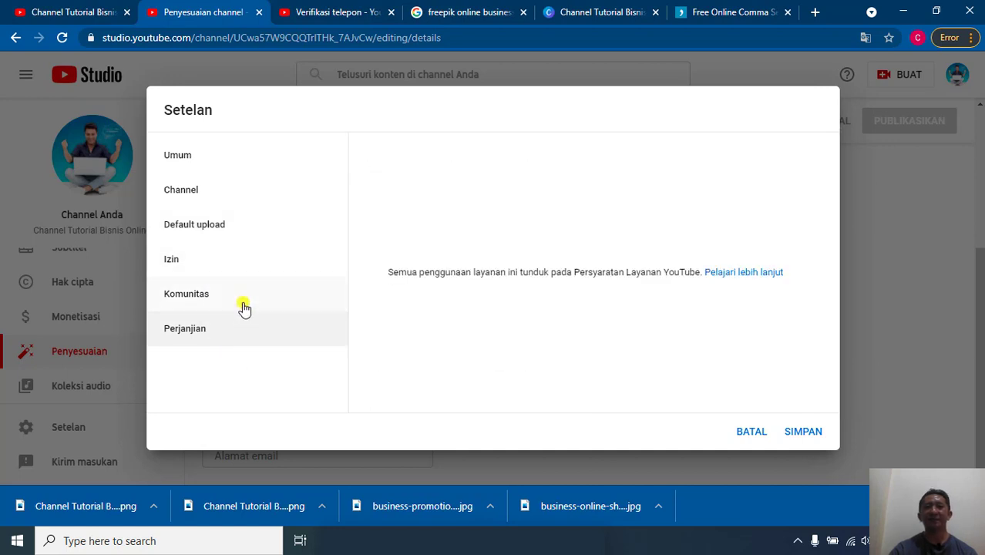
left_click(237, 269)
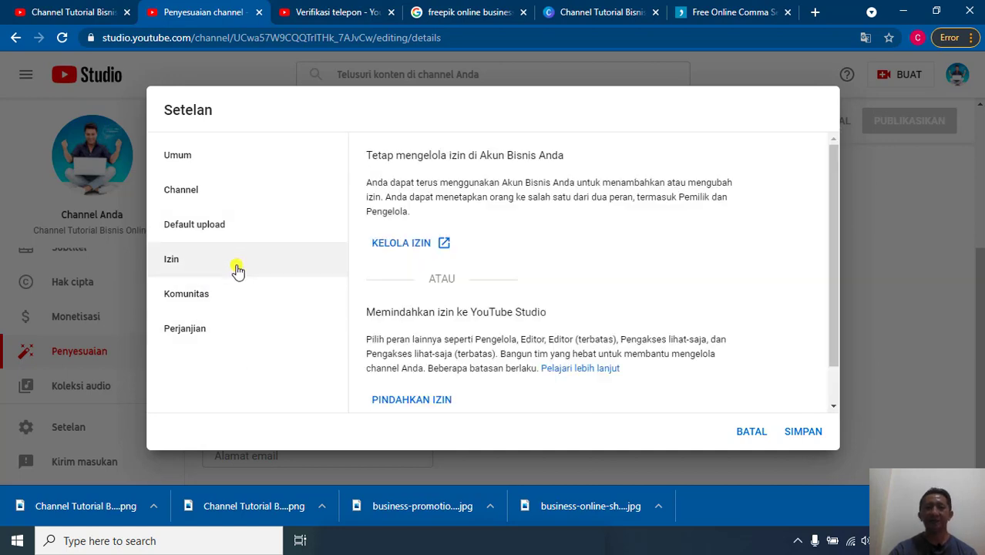
left_click(217, 223)
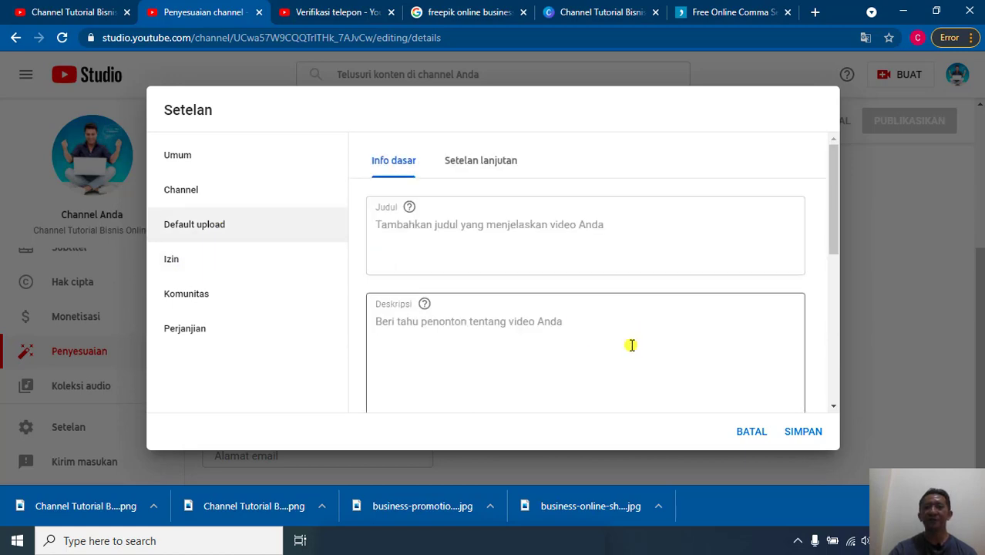
left_click(806, 433)
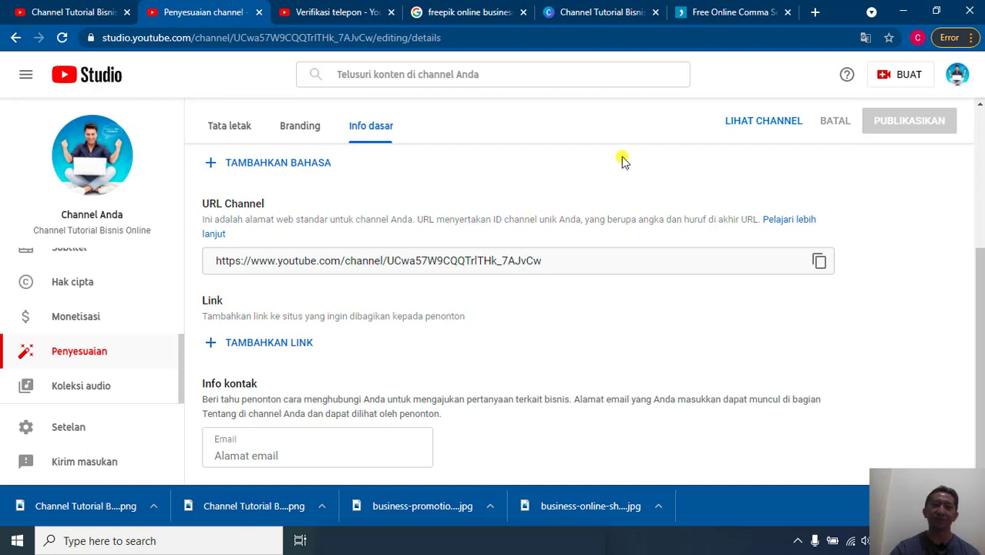
left_click(778, 130)
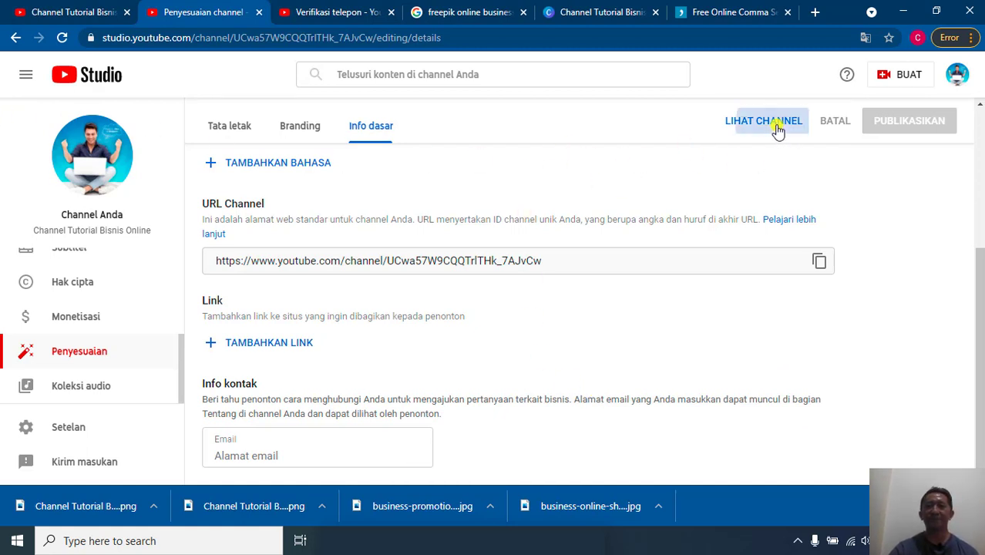